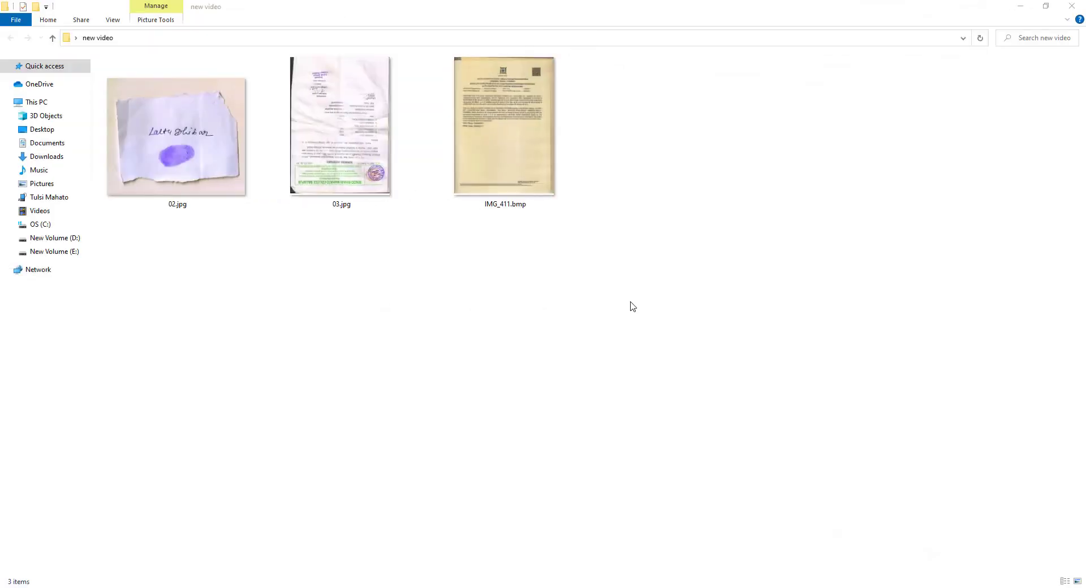
Select the 03.jpg scan in the new video folder after clearing a trial selection of all three images
drag(757, 122, 145, 191)
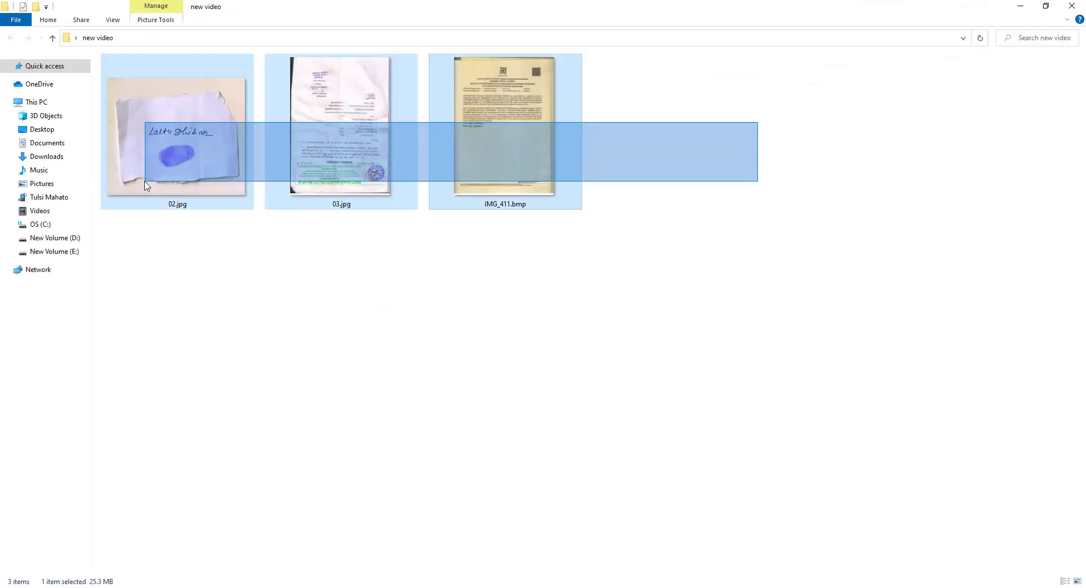
click(475, 260)
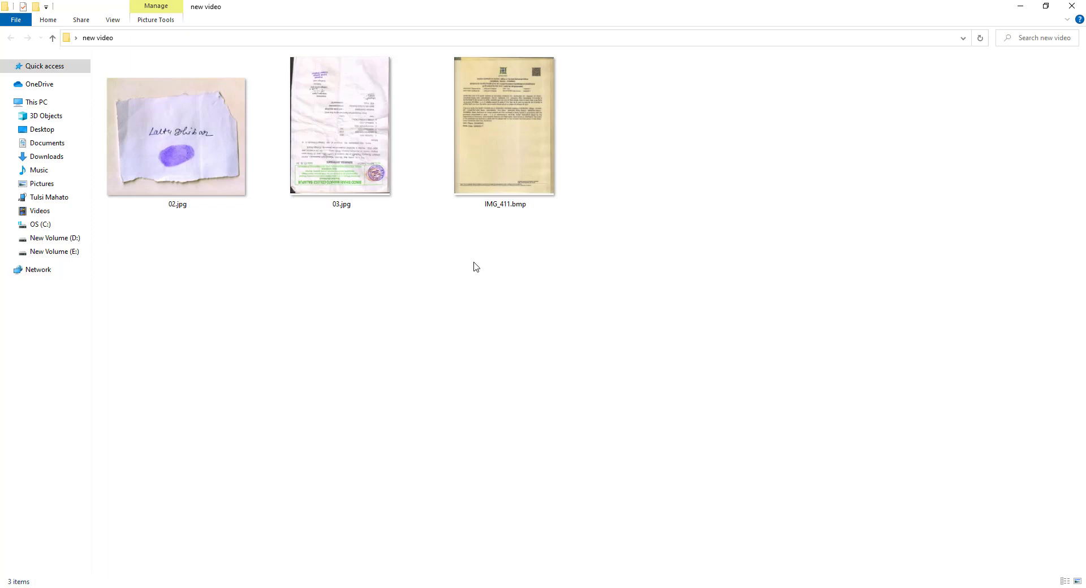
mouse_move(177, 135)
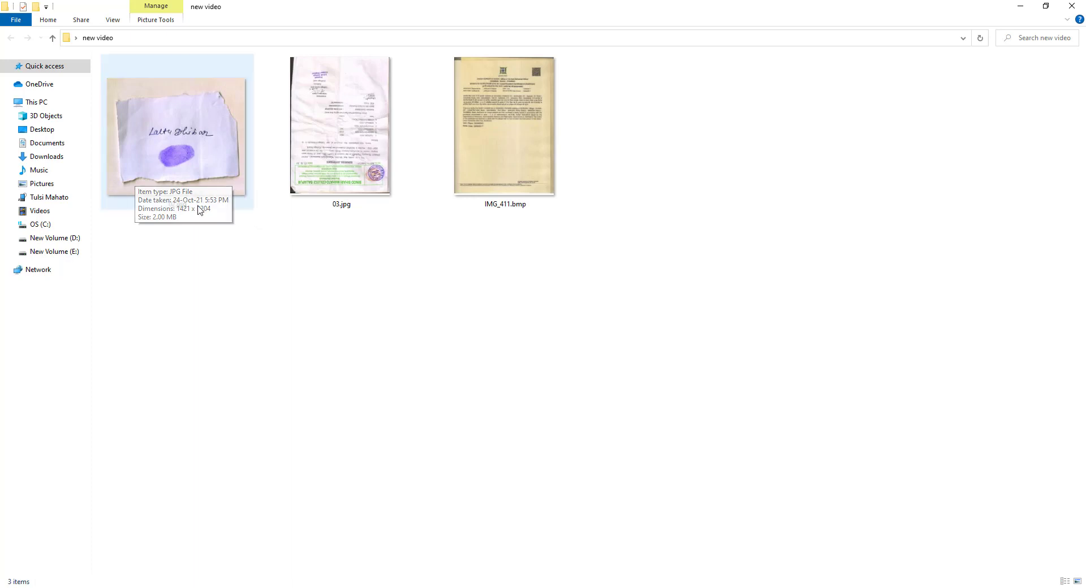
click(331, 133)
right_click(331, 132)
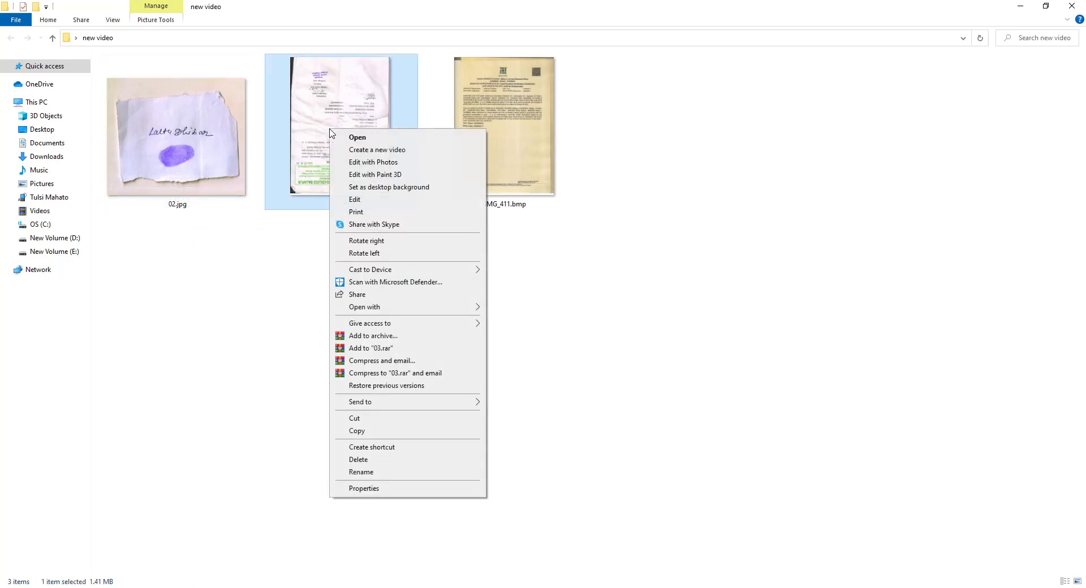
click(367, 201)
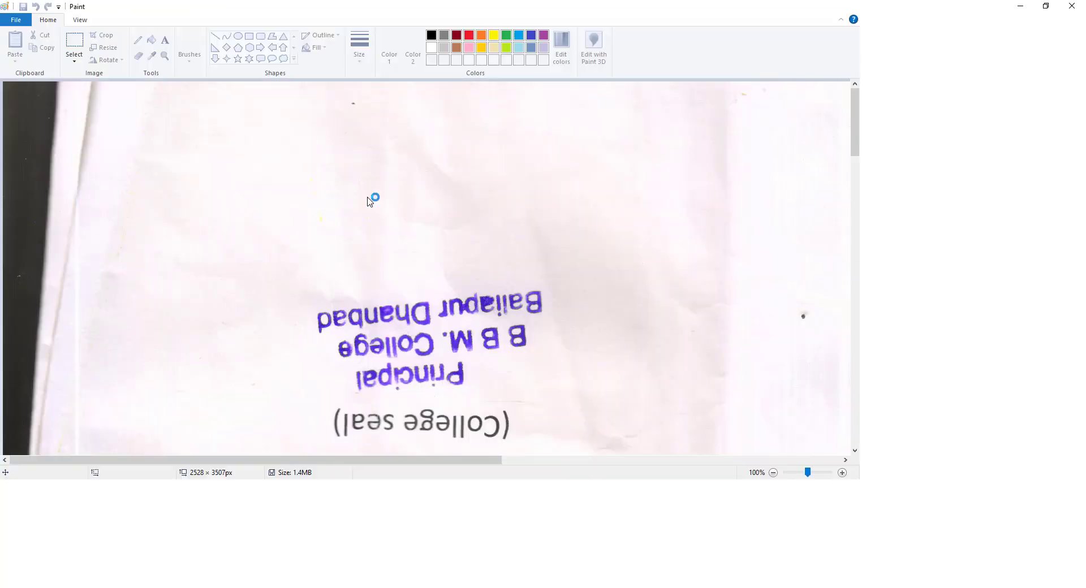
scroll(406, 220, down, 3)
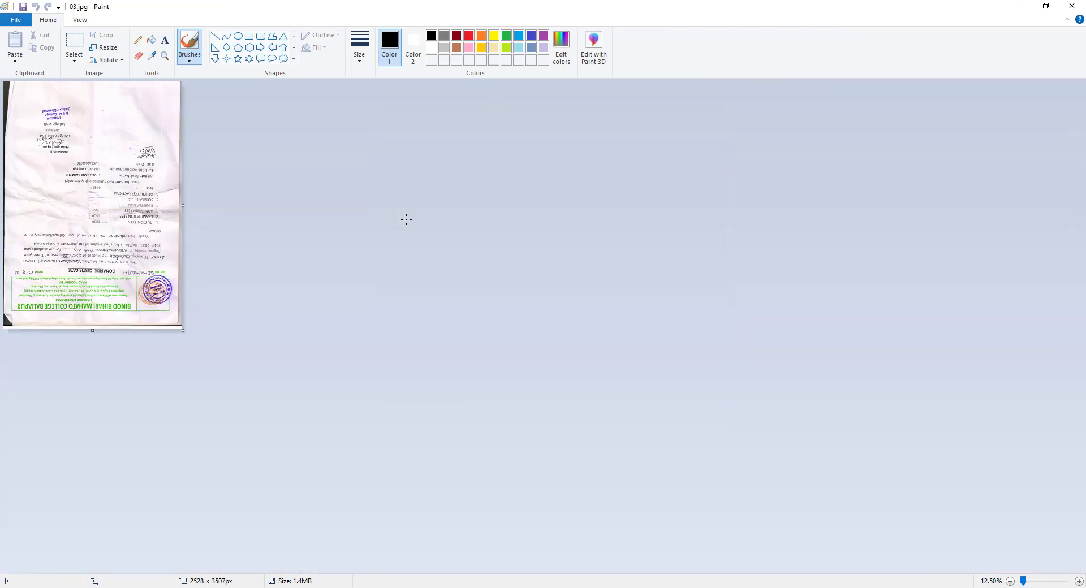
scroll(448, 116, up, 2)
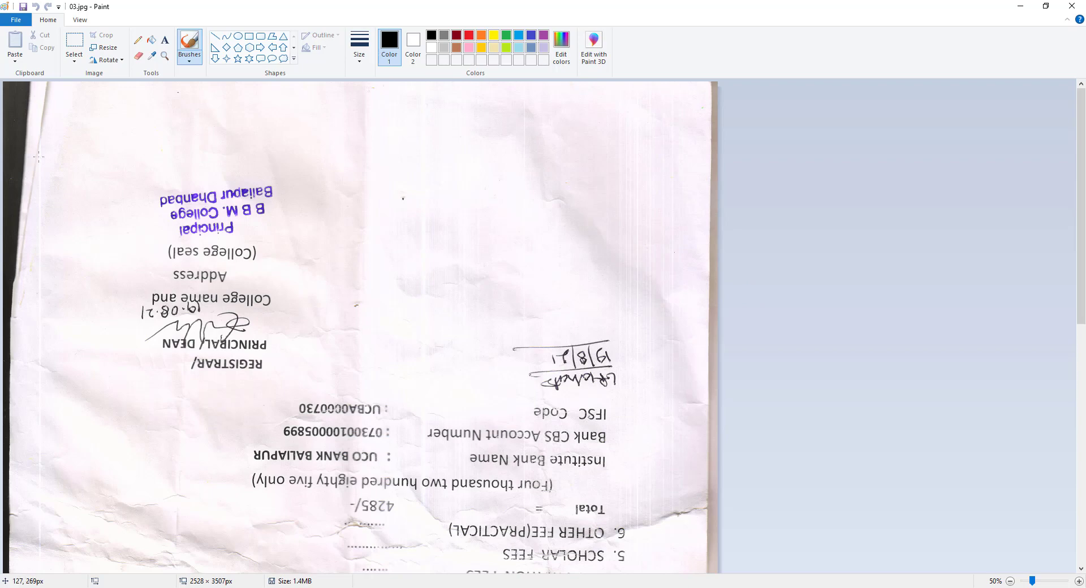
scroll(459, 402, down, 10)
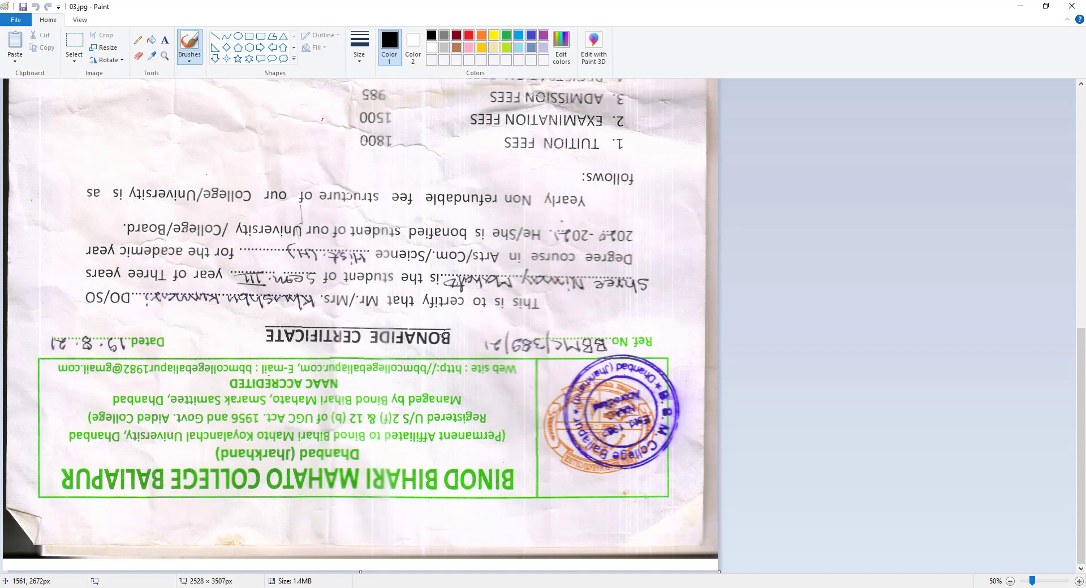
scroll(767, 230, up, 5)
scroll(366, 340, up, 5)
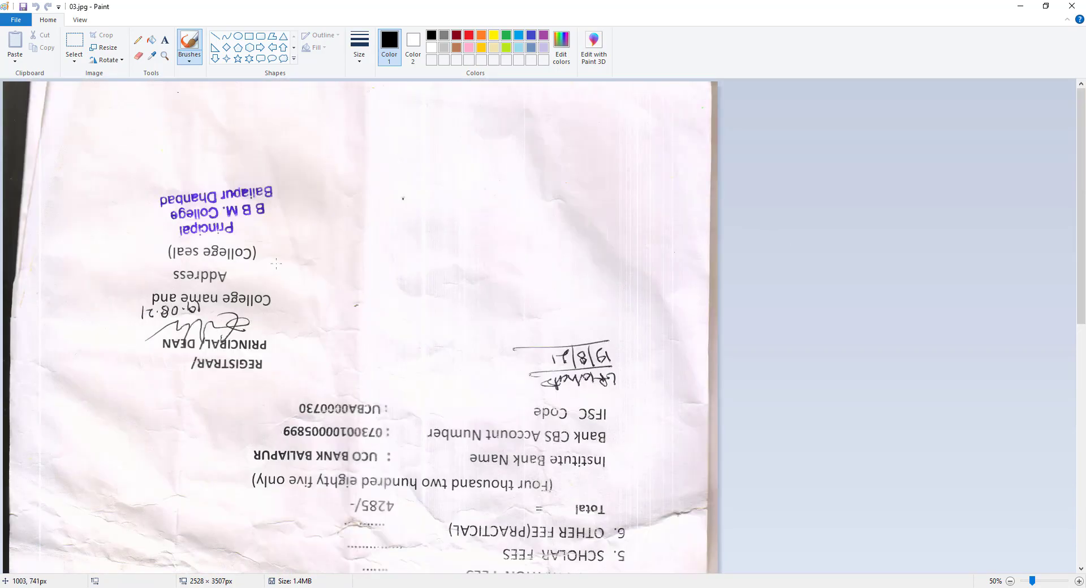
click(1072, 5)
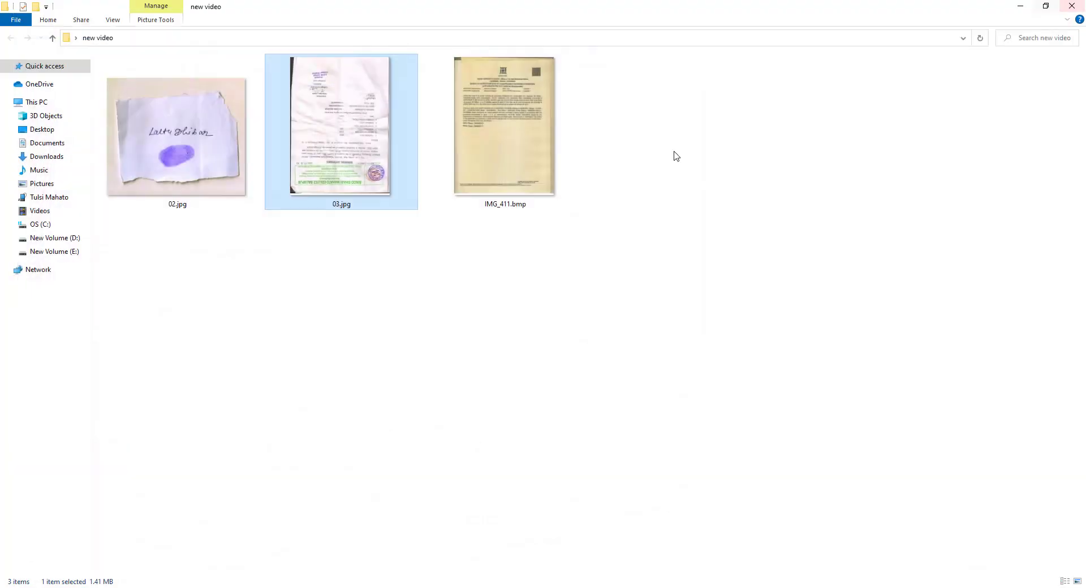
click(467, 327)
click(494, 137)
right_click(494, 138)
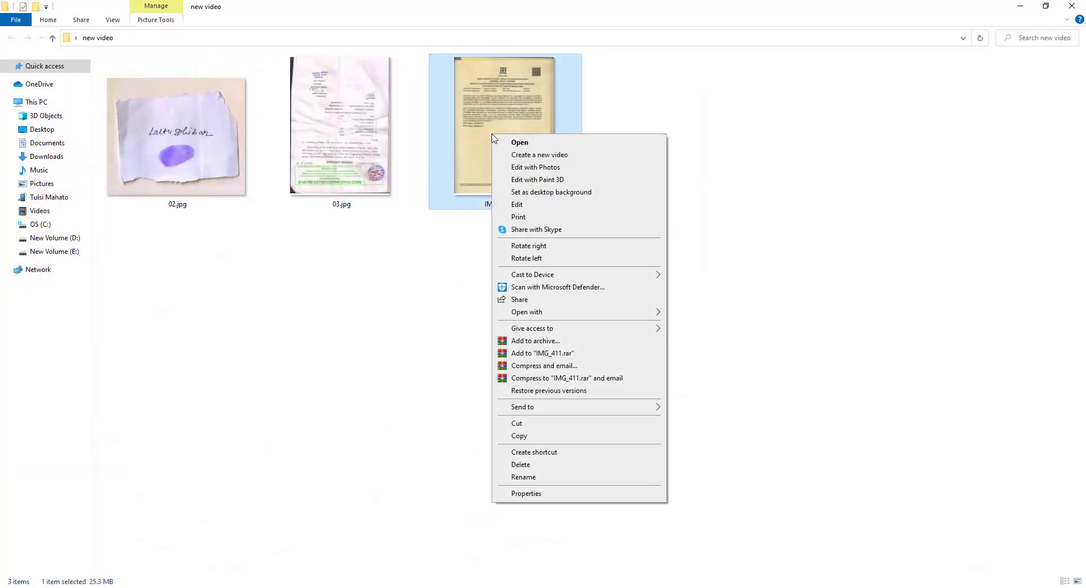
click(520, 206)
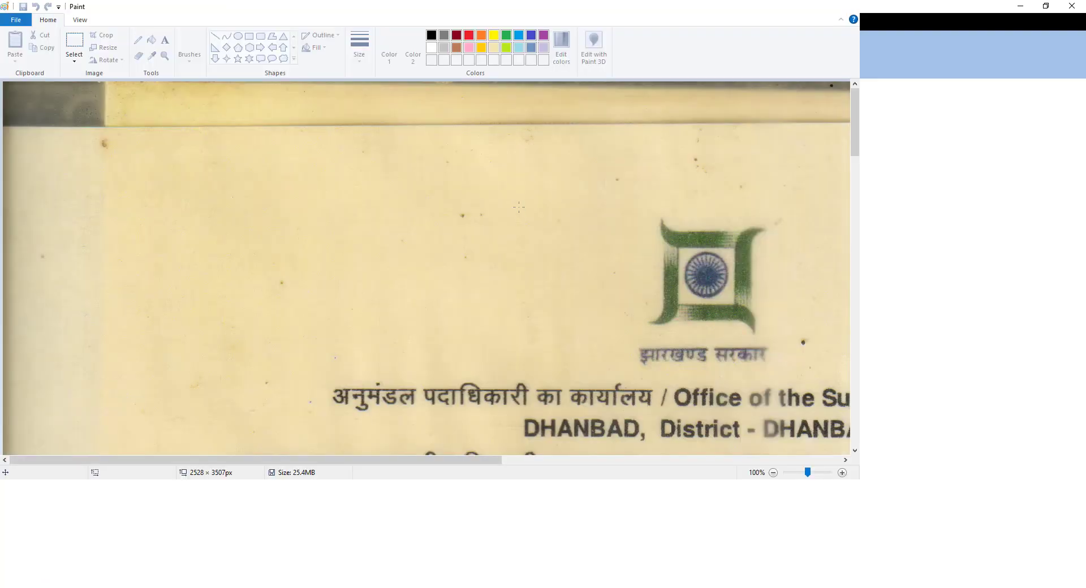
scroll(511, 207, down, 2)
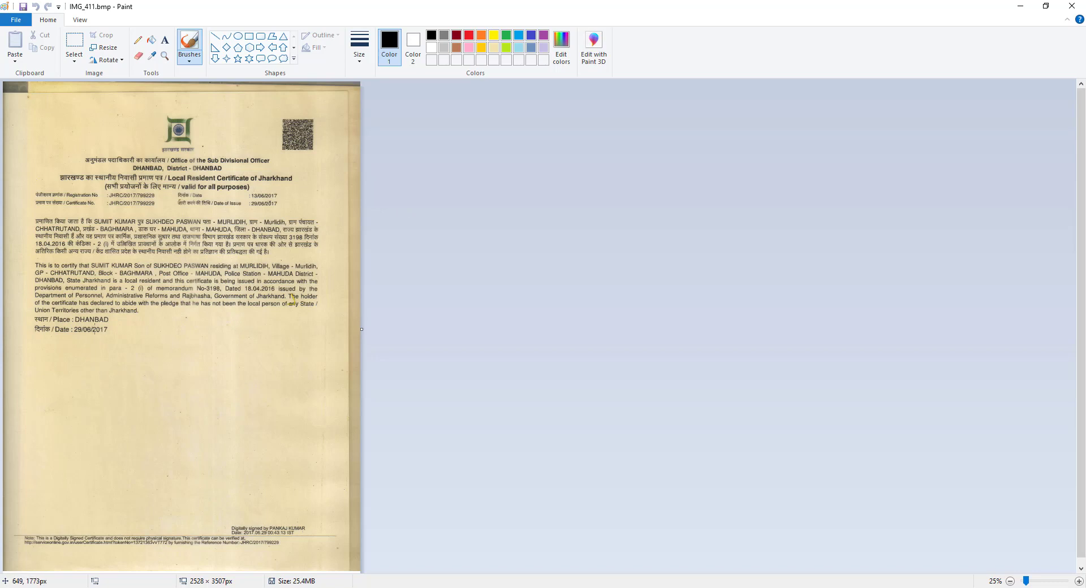
mouse_move(158, 351)
mouse_down()
mouse_move(73, 329)
mouse_move(79, 384)
mouse_up()
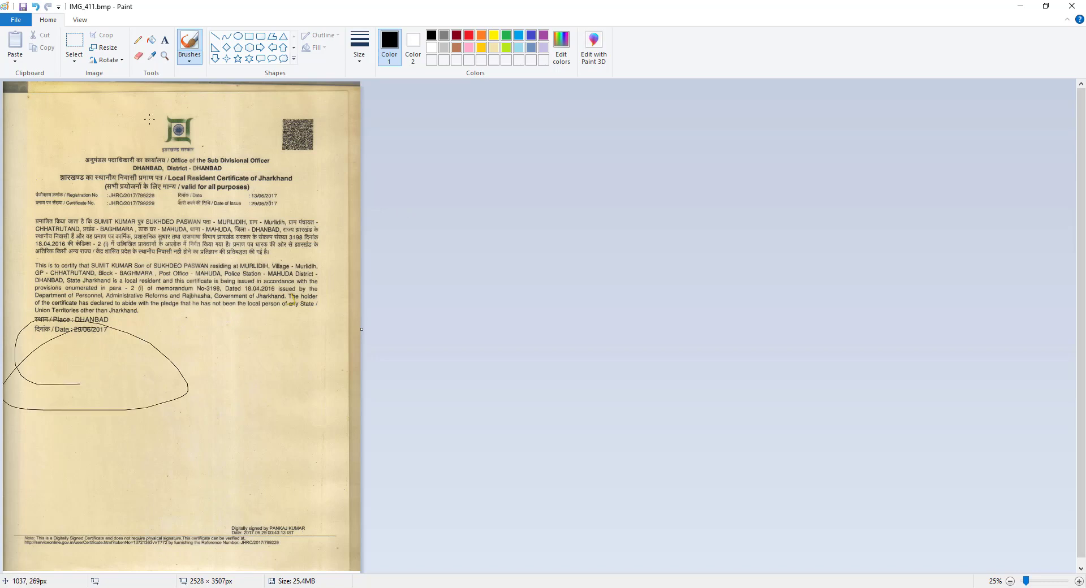
click(1071, 6)
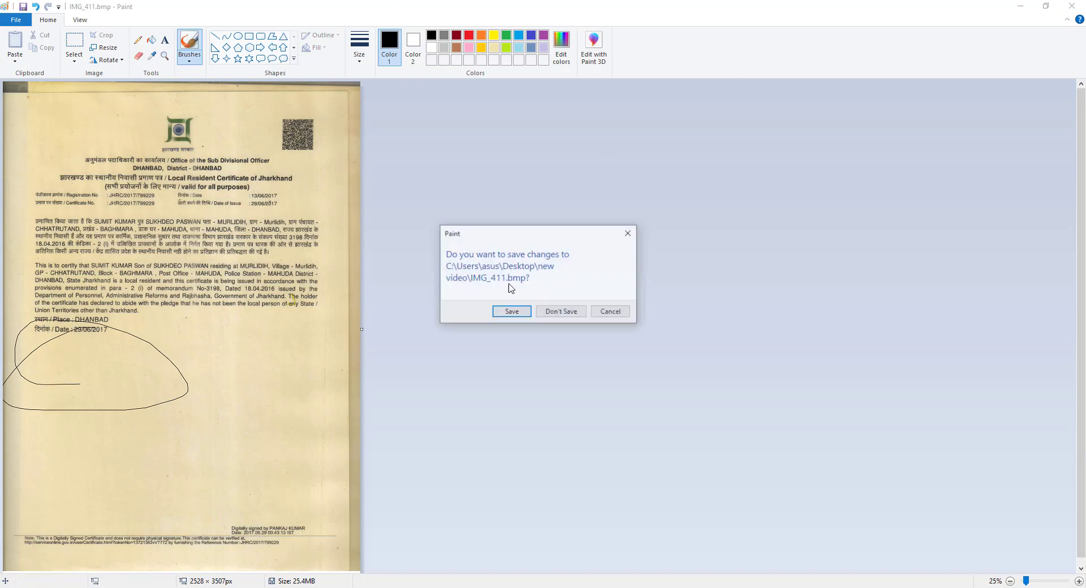
click(562, 311)
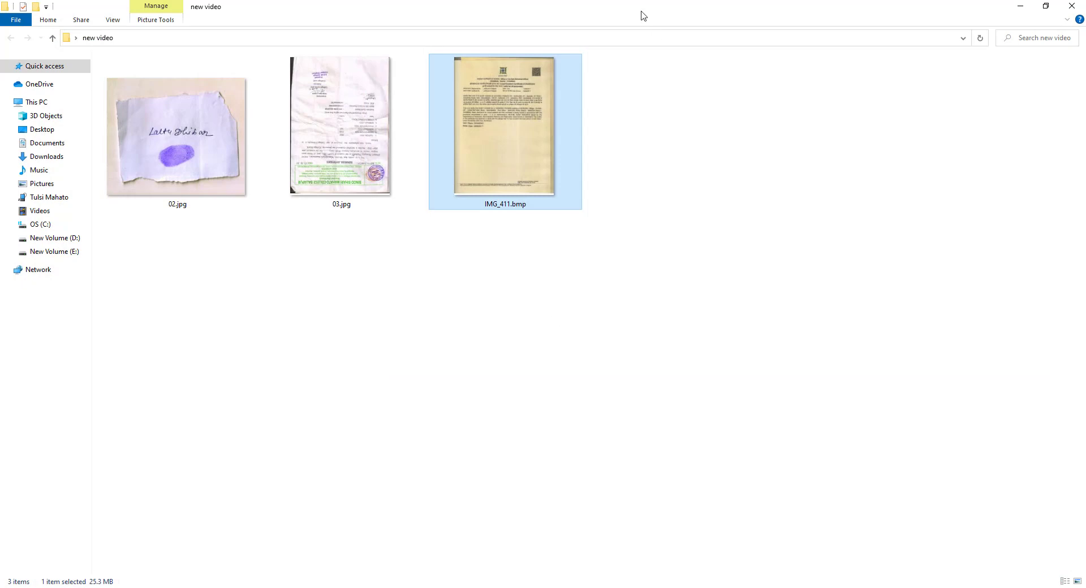
Open IMG_411.bmp in Photoshop and resize it to the A4 210 x 297 mm 300 dpi preset
mouse_move(502, 154)
mouse_down()
mouse_move(316, 482)
mouse_move(481, 164)
mouse_up()
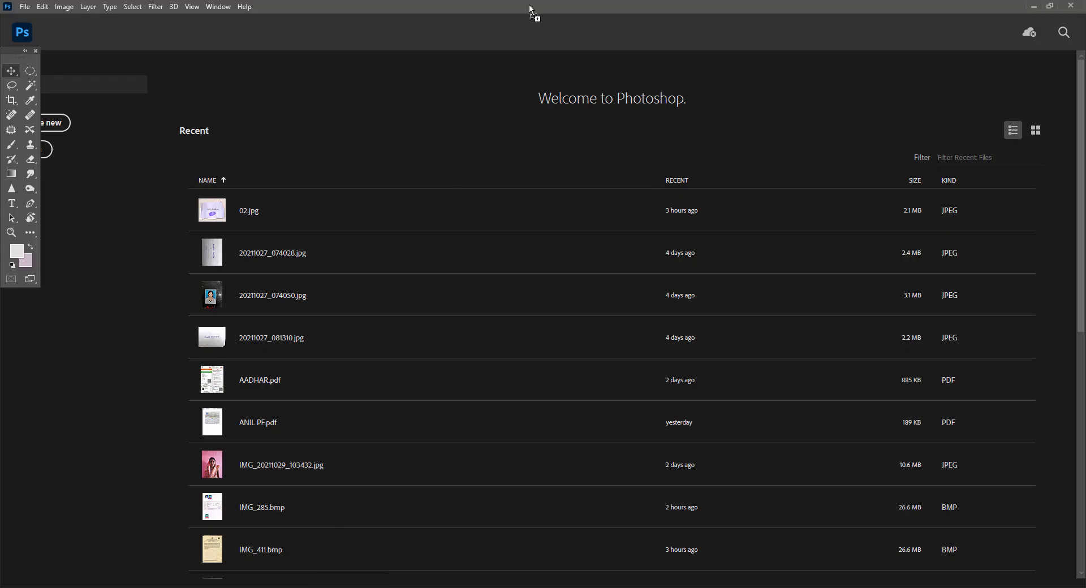
drag(526, 25, 529, 4)
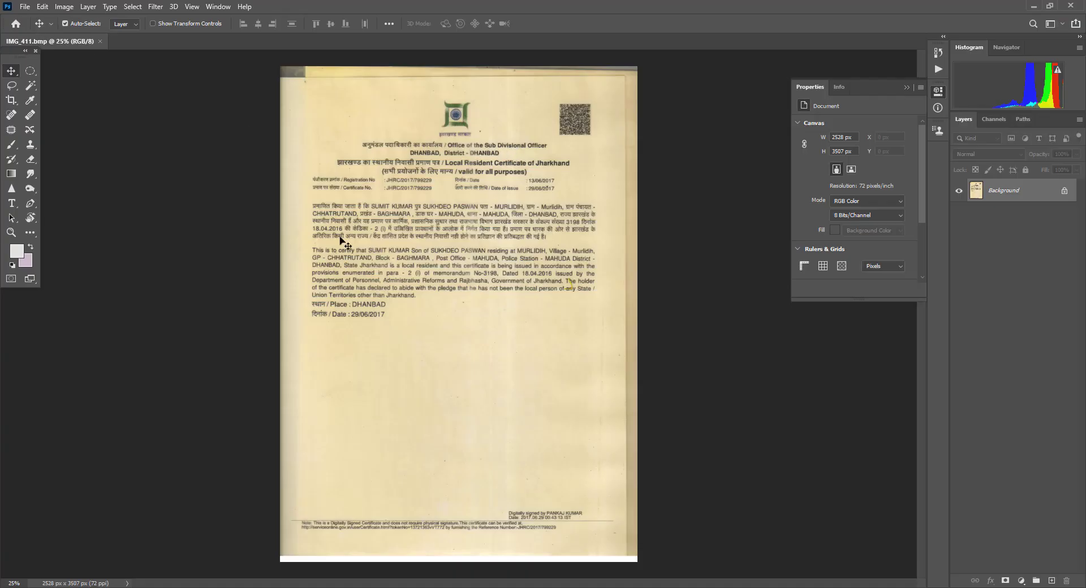
click(64, 7)
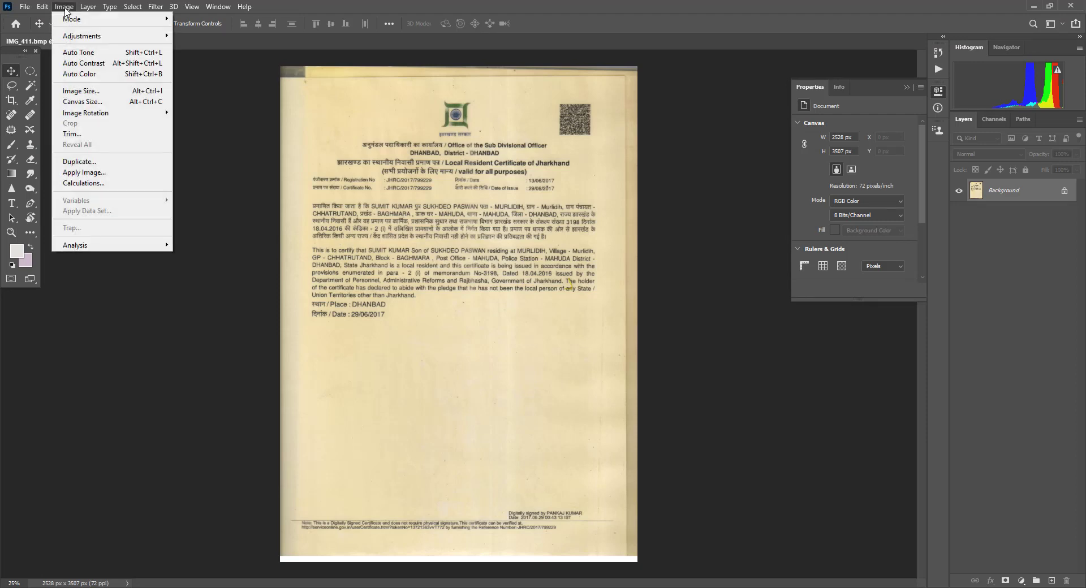
click(120, 92)
click(655, 238)
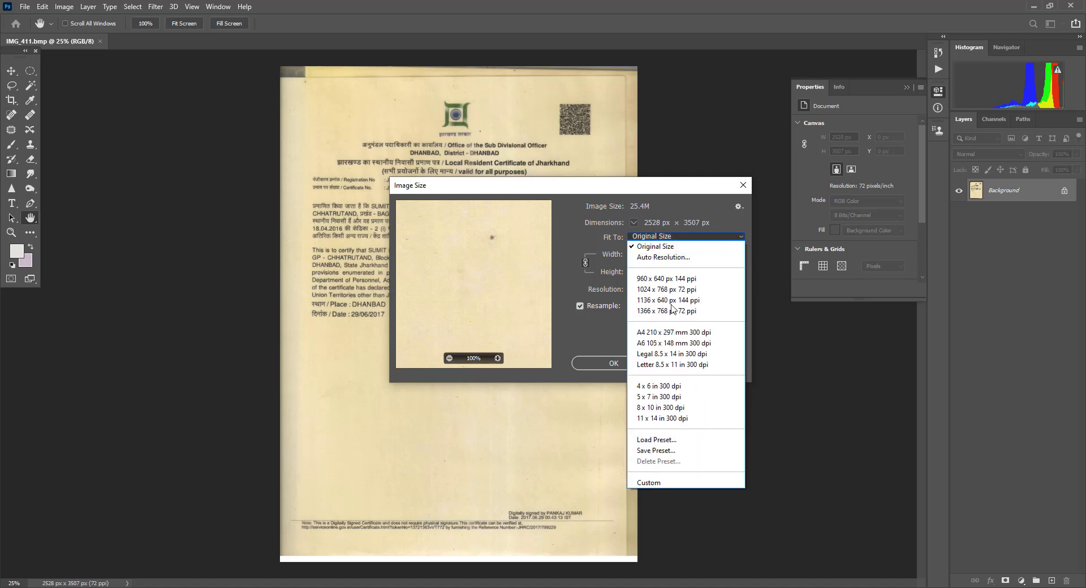
click(685, 334)
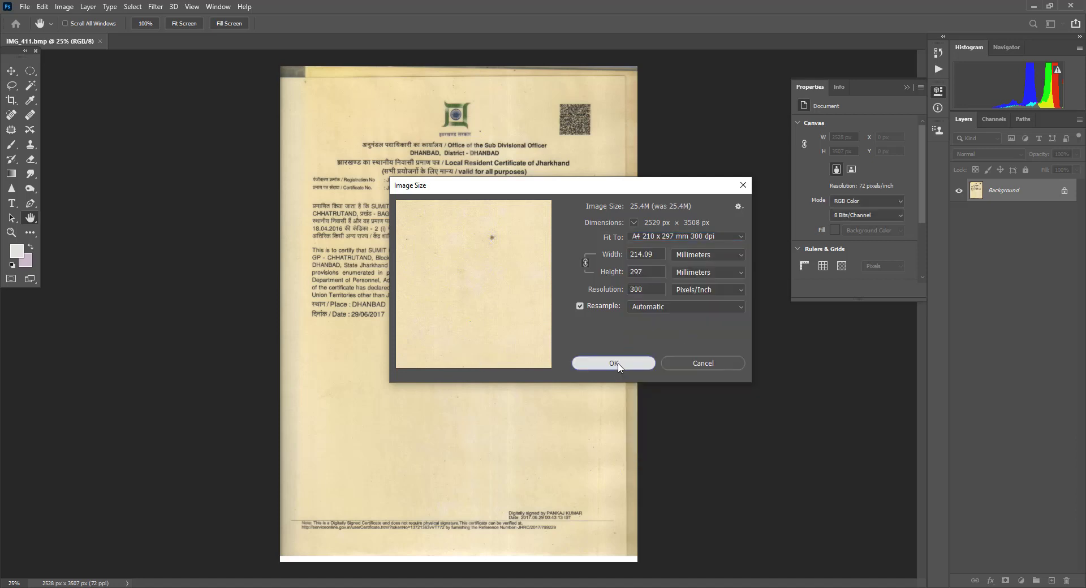
click(618, 363)
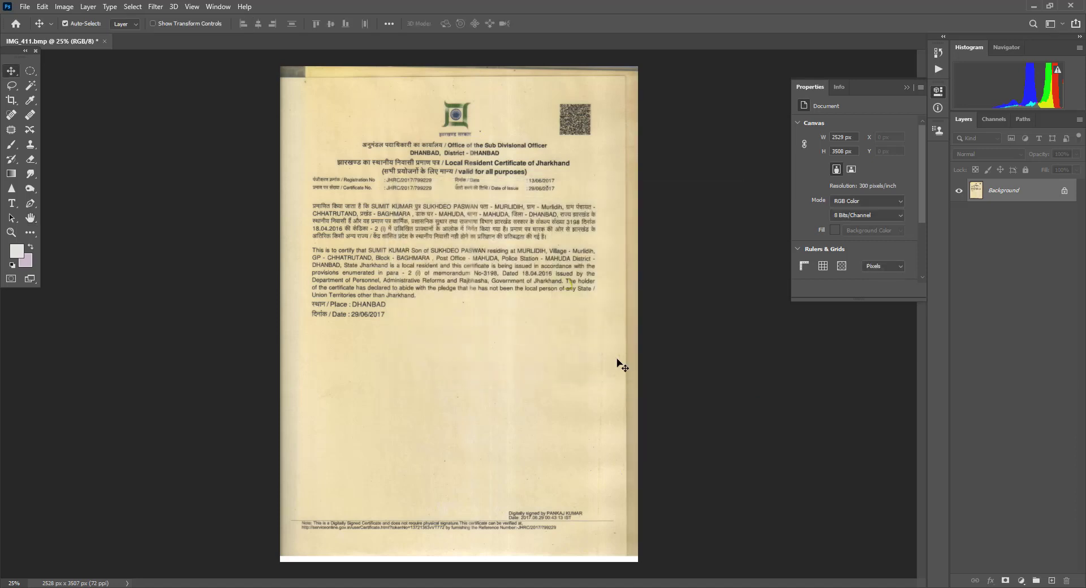
key(ctrl+minus)
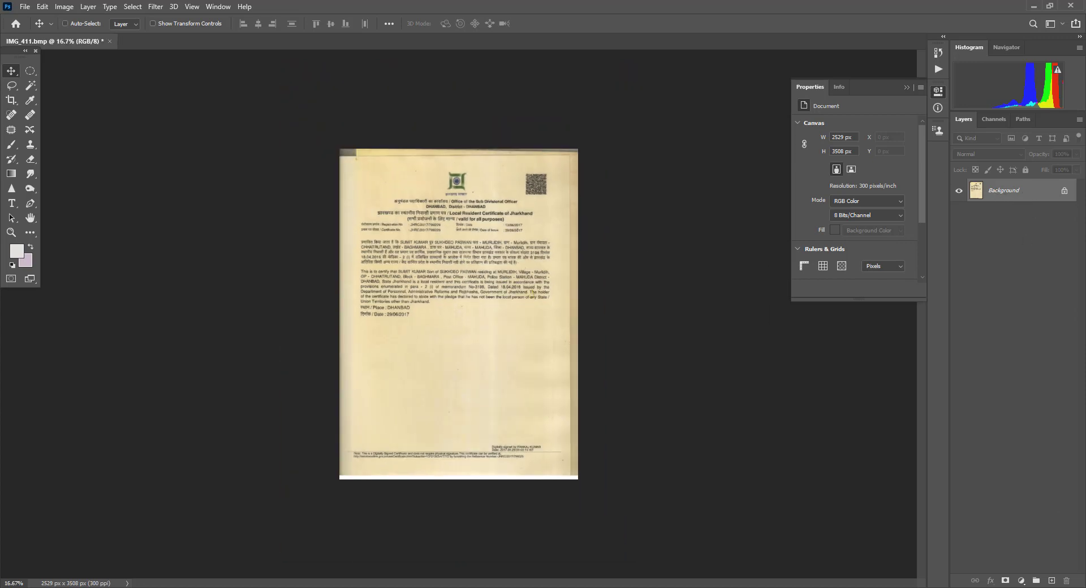
Add a new layer, unlock the Background as Layer 0, and move it above Layer 1
click(1051, 581)
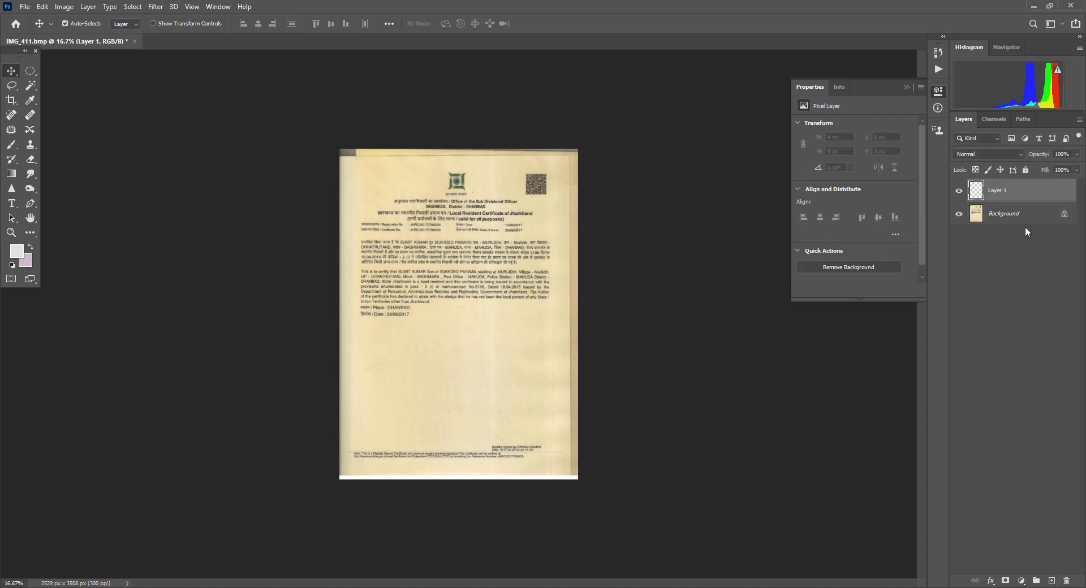
double_click(1010, 220)
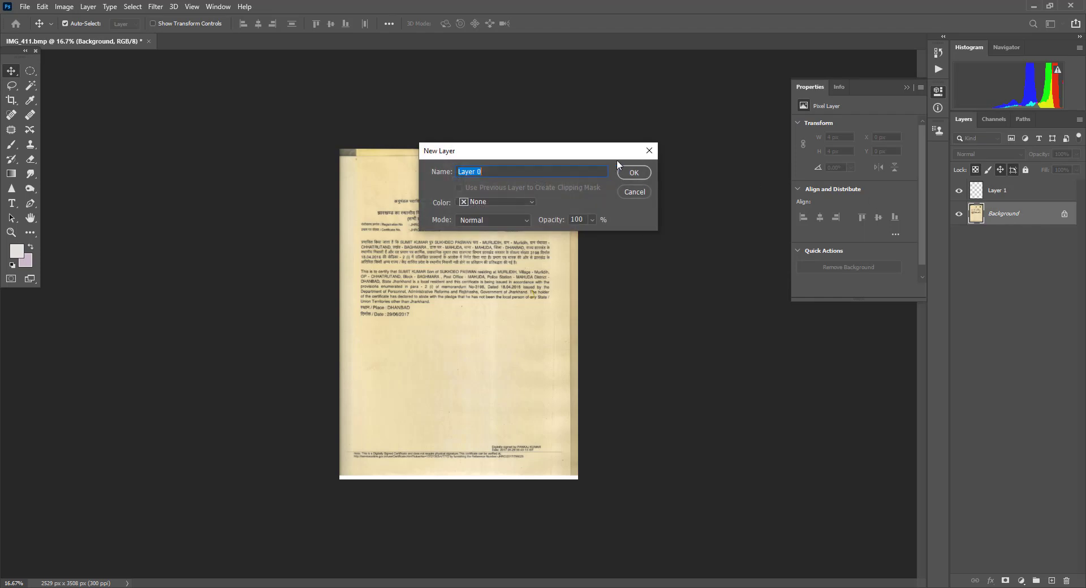
click(635, 175)
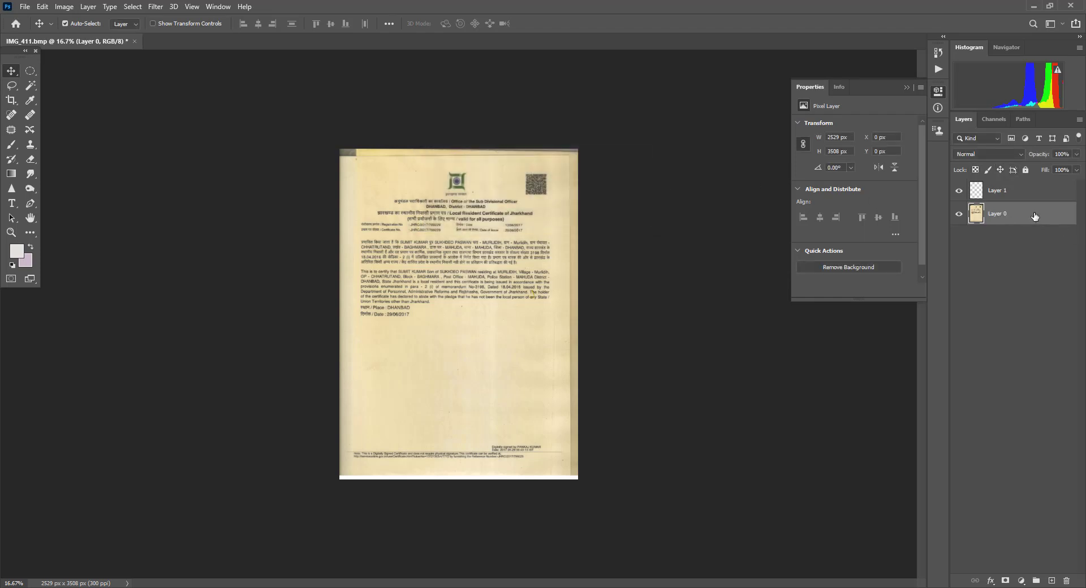
drag(1035, 219, 1029, 191)
Fill Layer 1 with solid white, then show and reselect the Layer 0 scan
click(1013, 218)
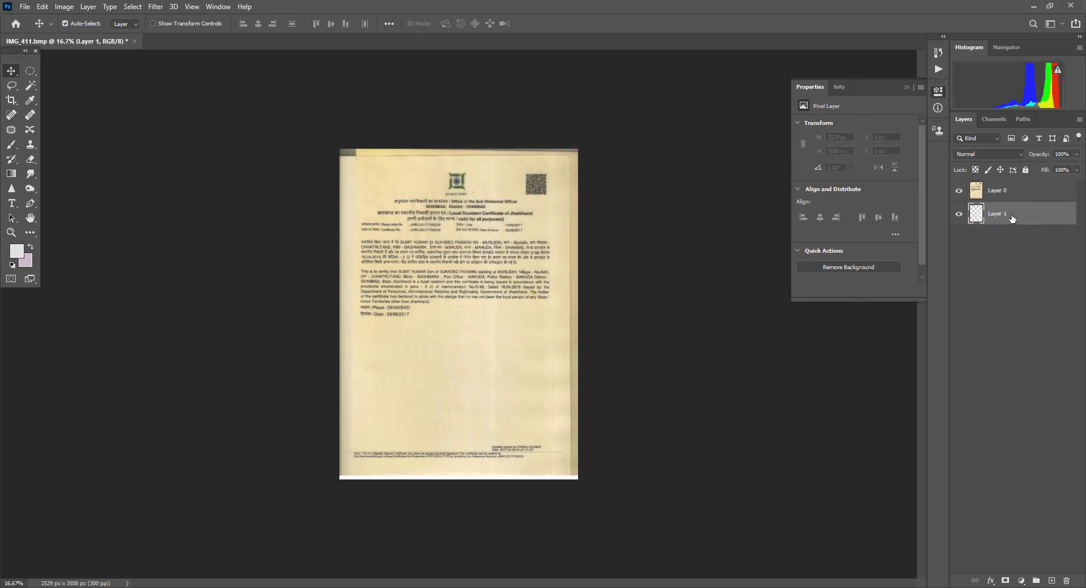
click(959, 190)
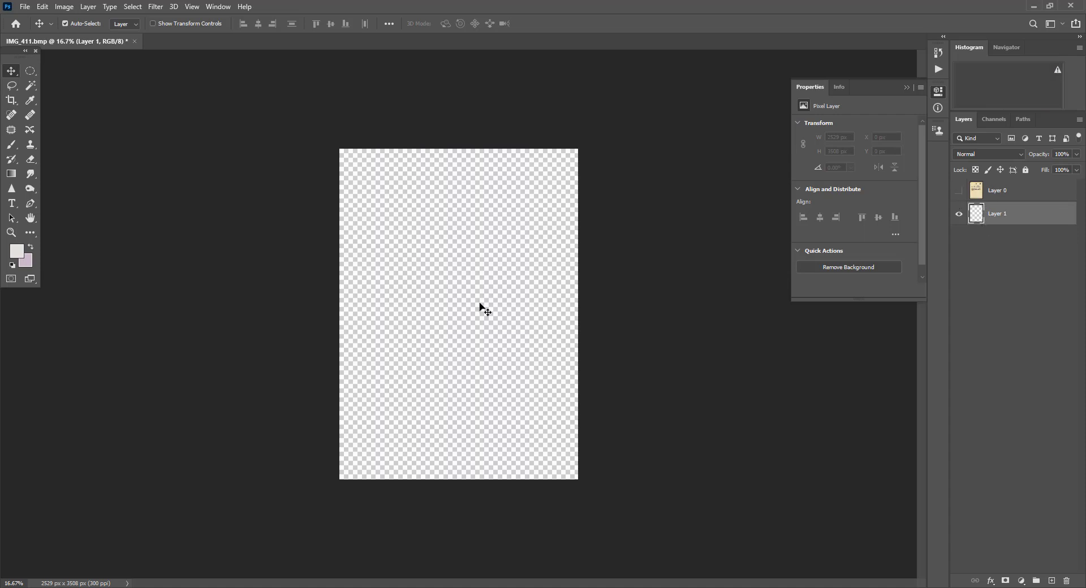
key(d)
key(ctrl+BackSpace)
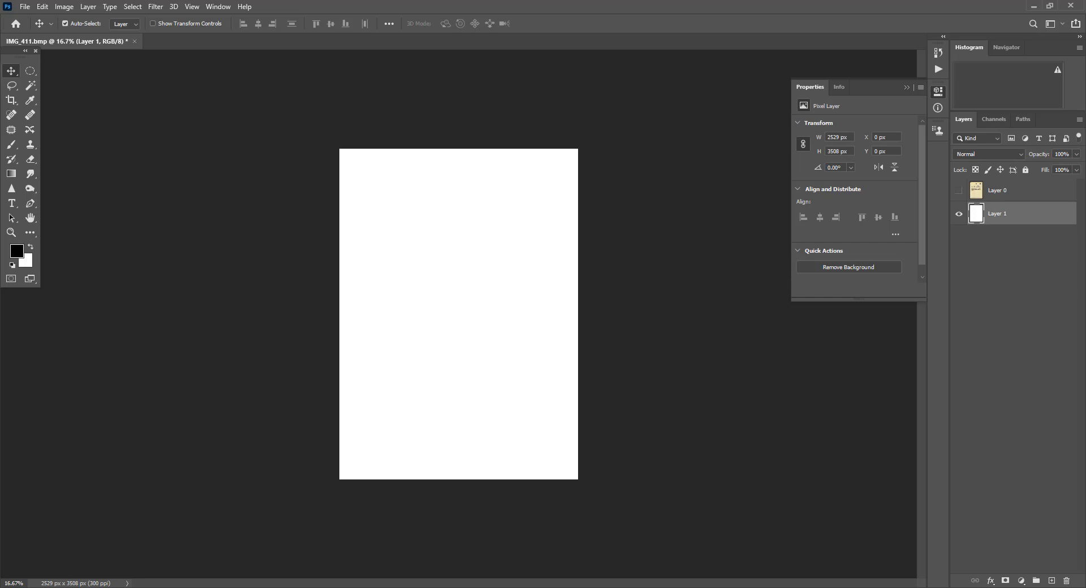
click(959, 191)
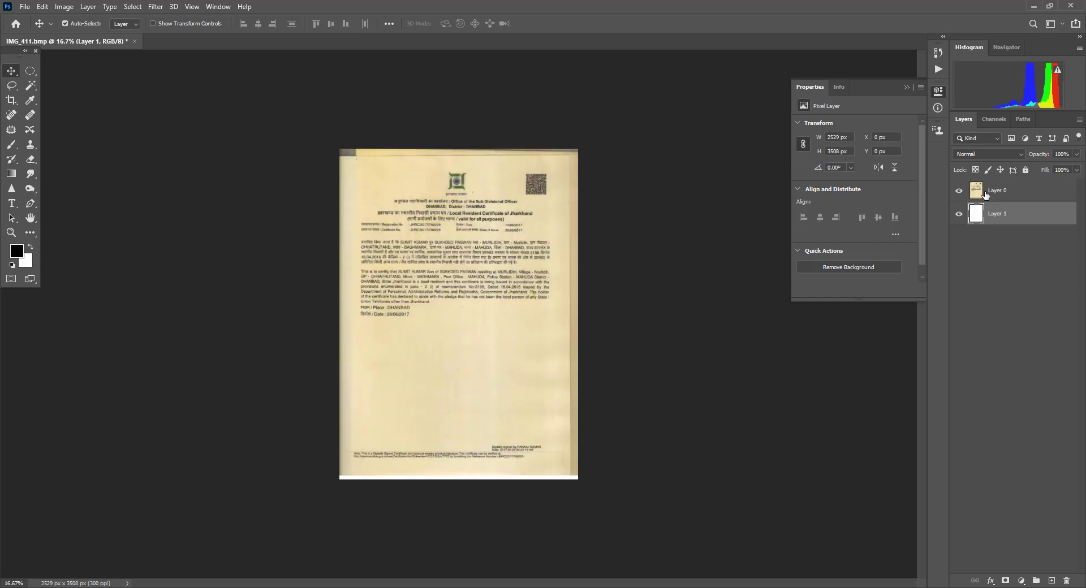
click(980, 193)
key(ctrl+plus)
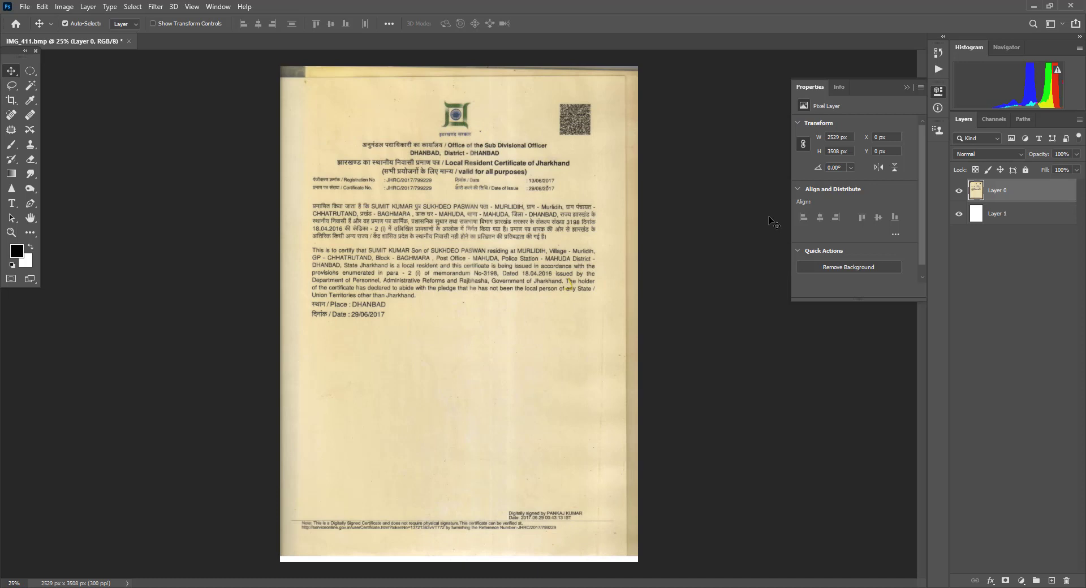
Apply a Levels white-point adjustment sampled from the yellowed paper
key(ctrl+l)
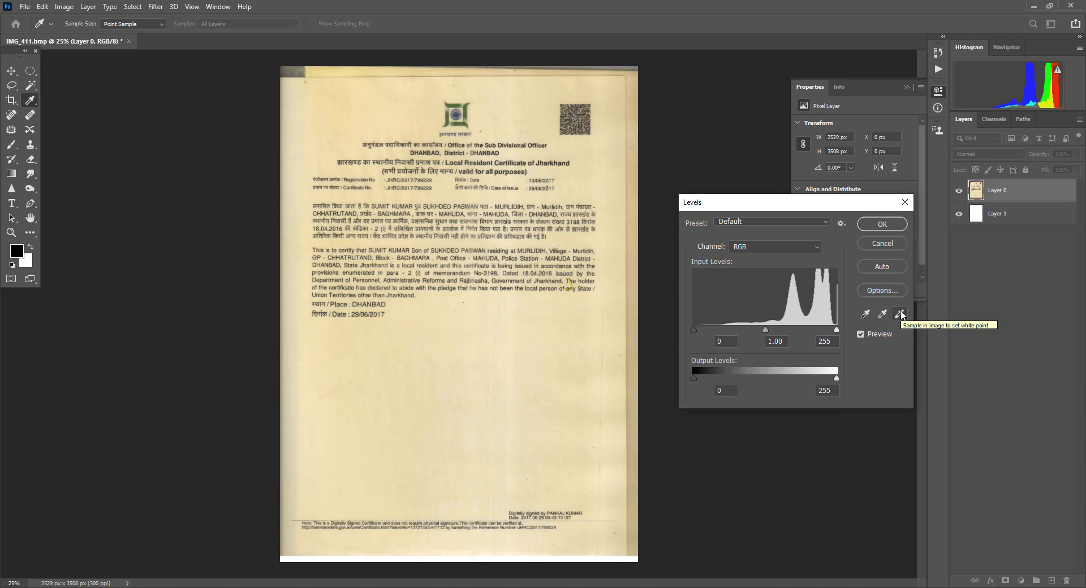
click(899, 314)
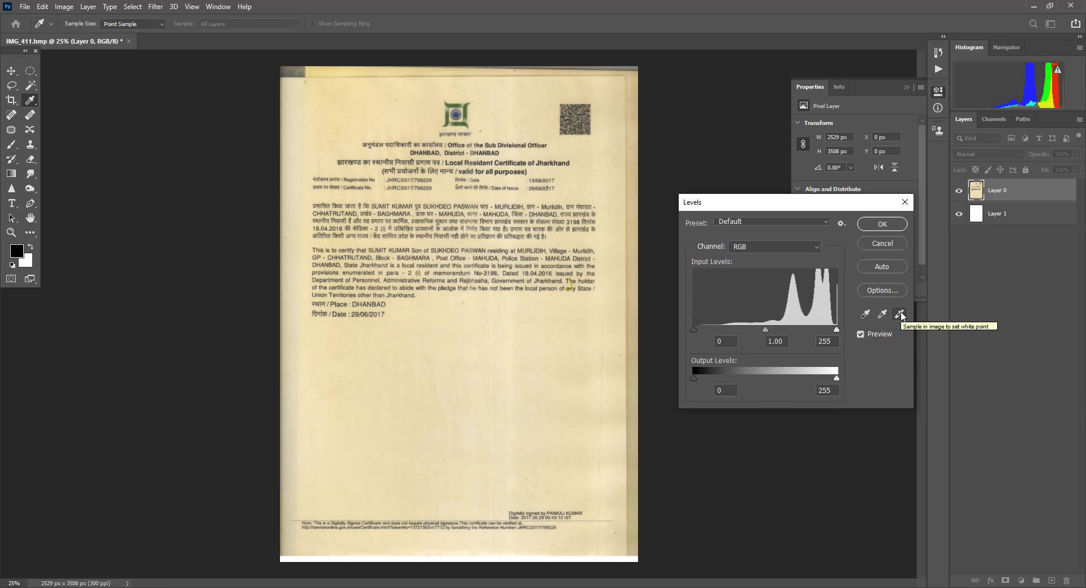
click(457, 316)
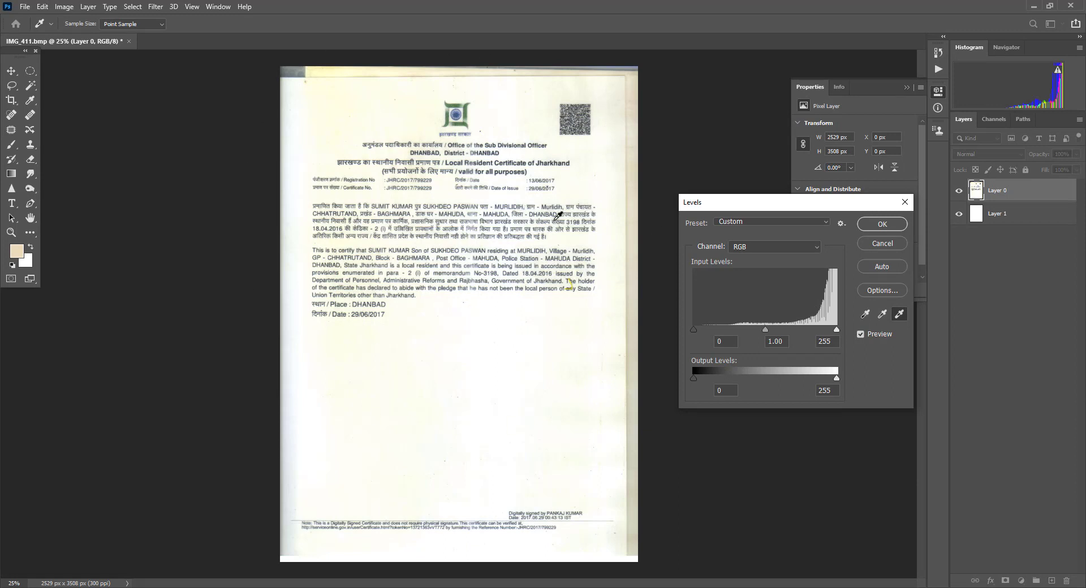
click(355, 96)
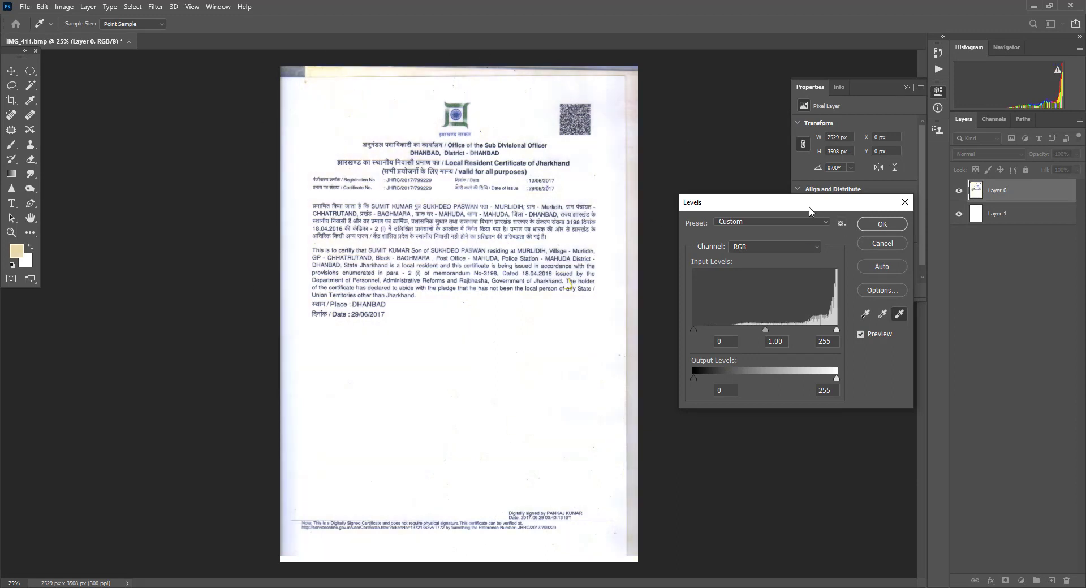
click(895, 228)
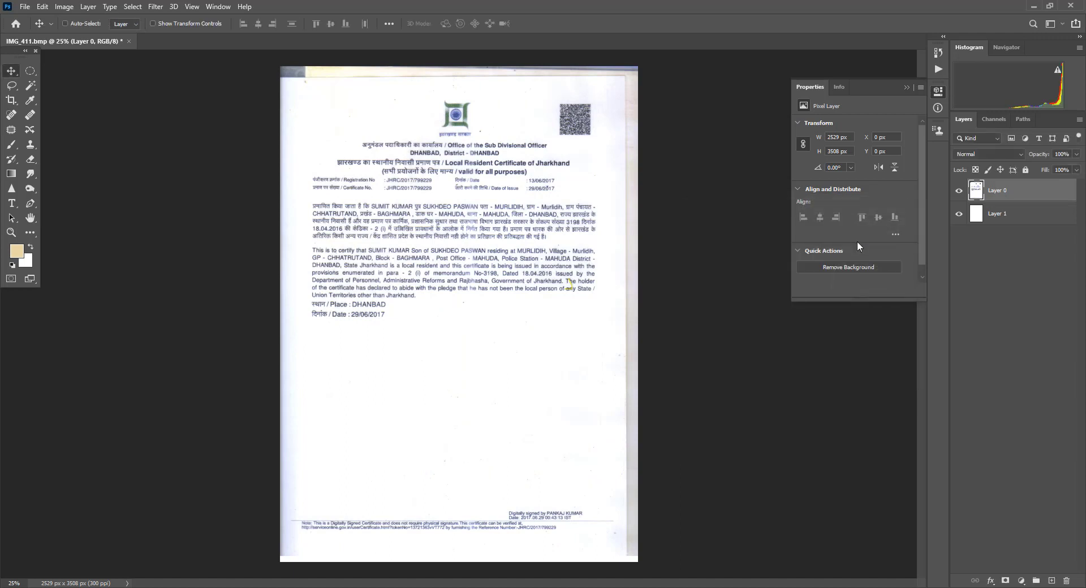
Apply a second Levels white-point pass sampled near the page edges
key(ctrl+l)
click(899, 314)
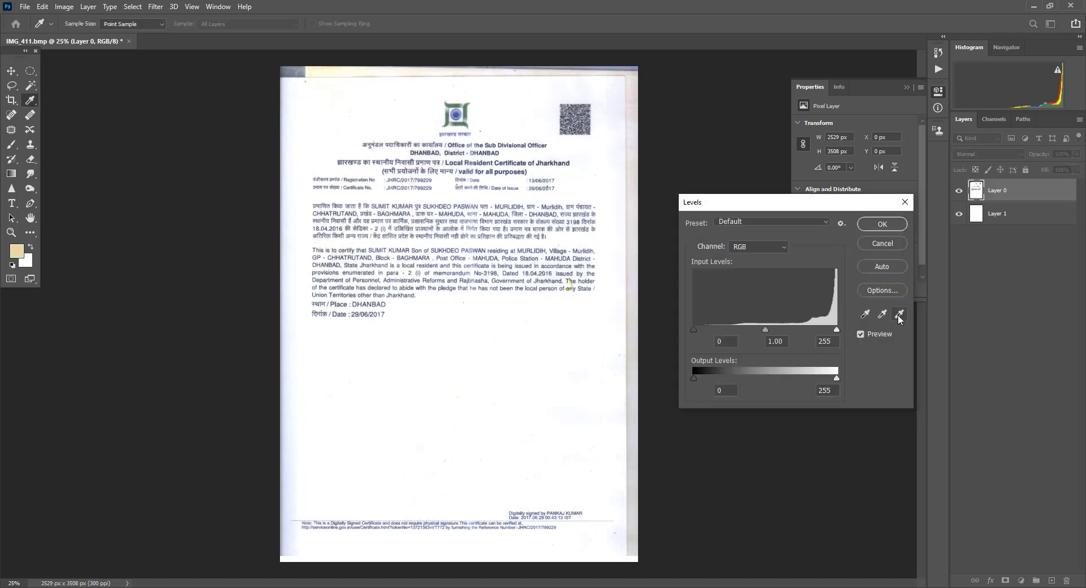
click(400, 327)
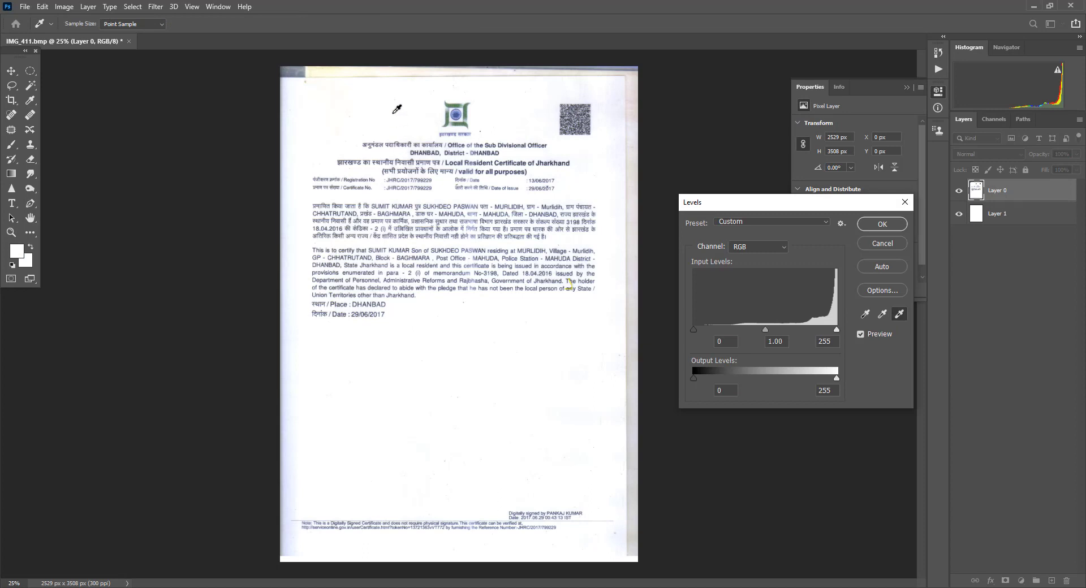
click(613, 106)
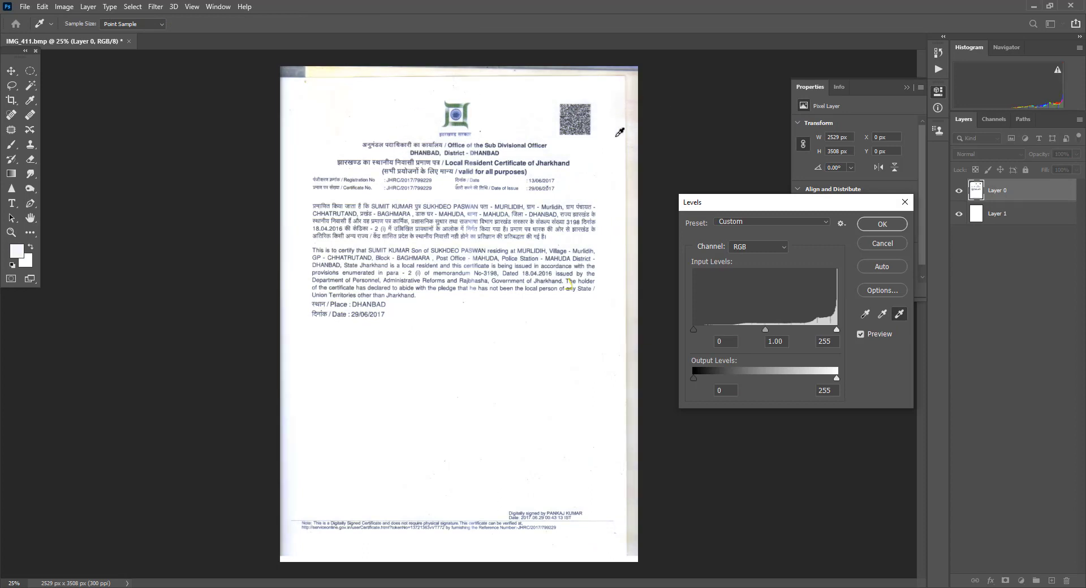
click(881, 225)
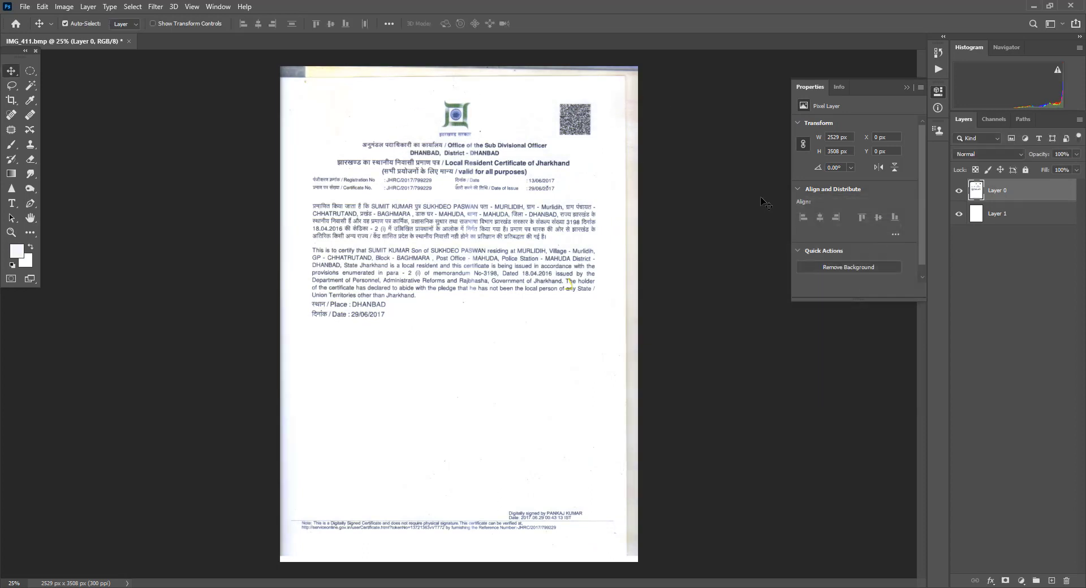
Switch to the Rectangular Marquee and fill the grey top strip with white
key(m)
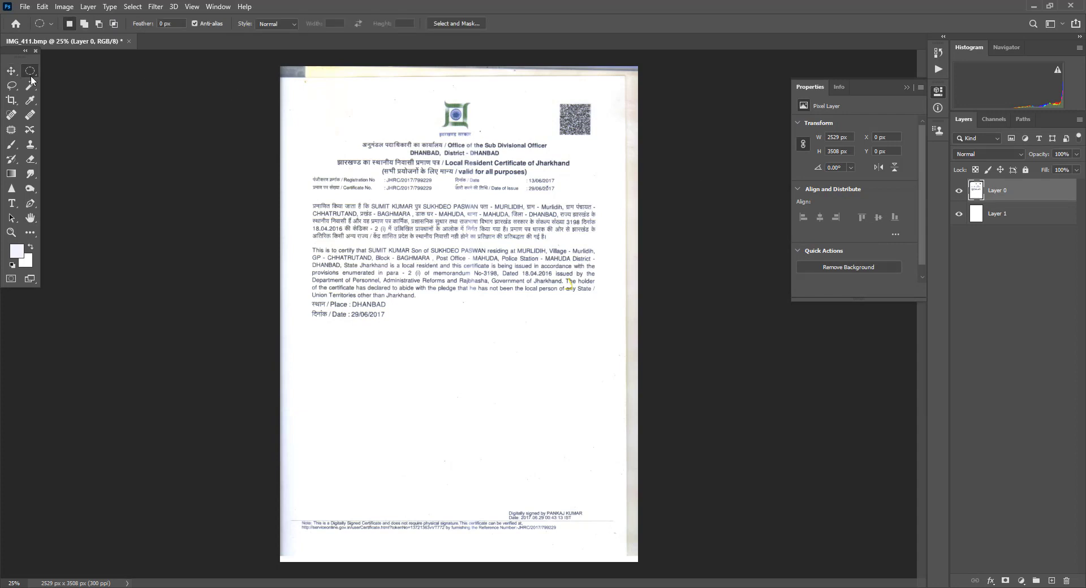
right_click(35, 71)
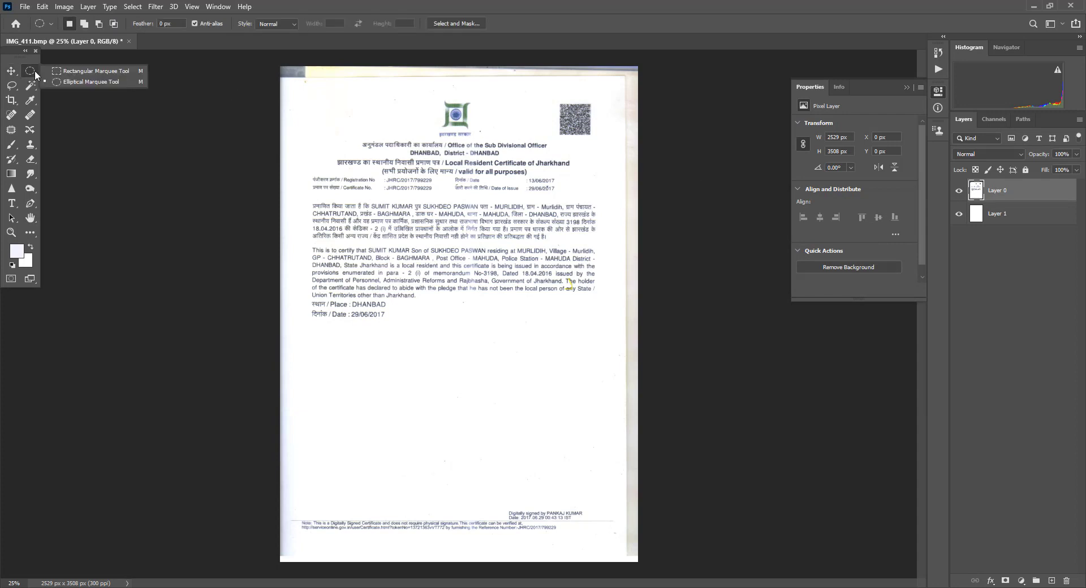
click(95, 73)
drag(669, 66, 204, 84)
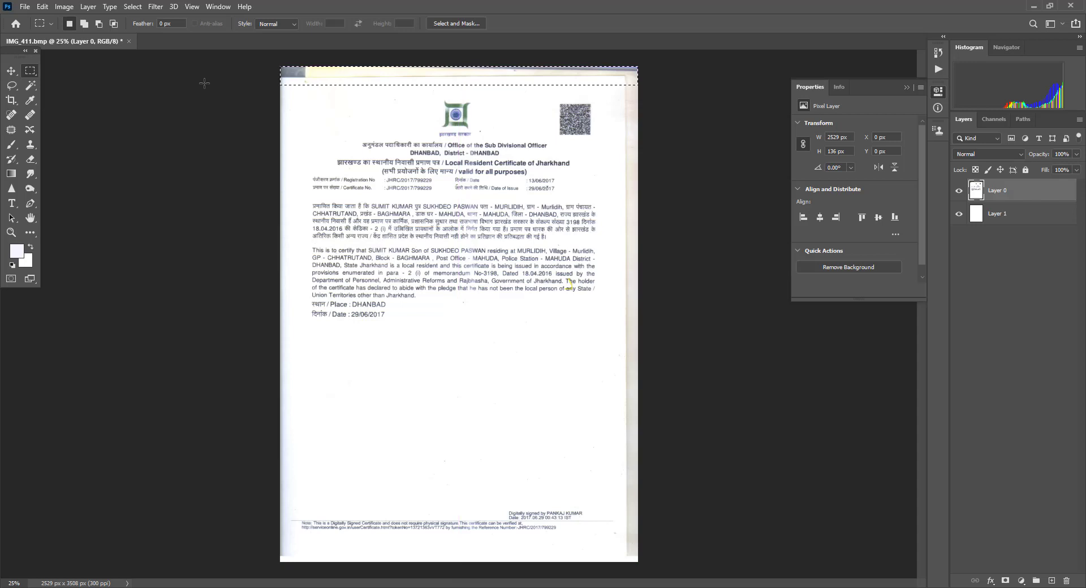
key(Delete)
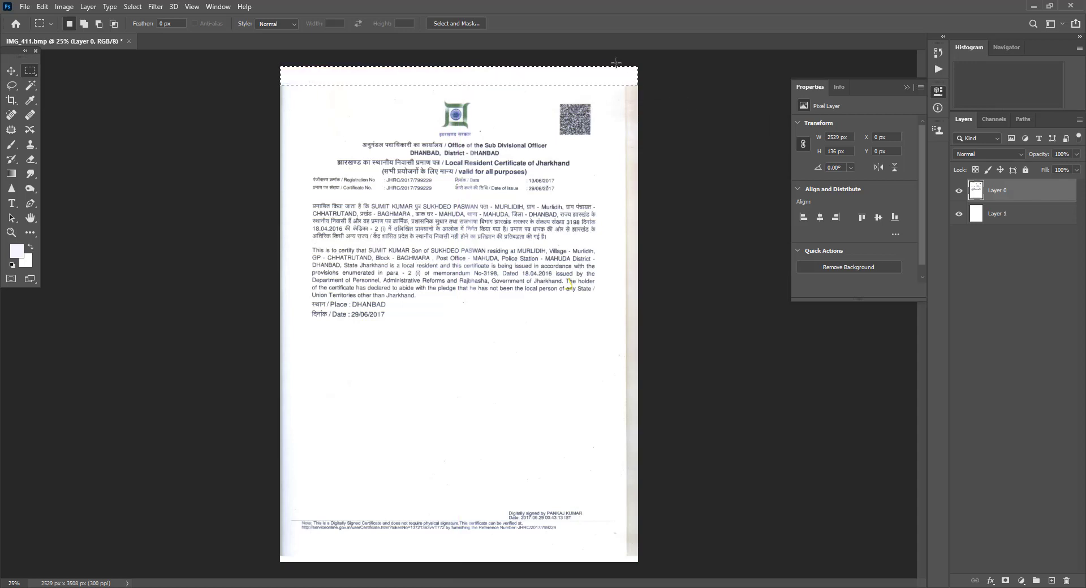
Fill the right and left edge strips with white, then deselect
drag(616, 62, 684, 568)
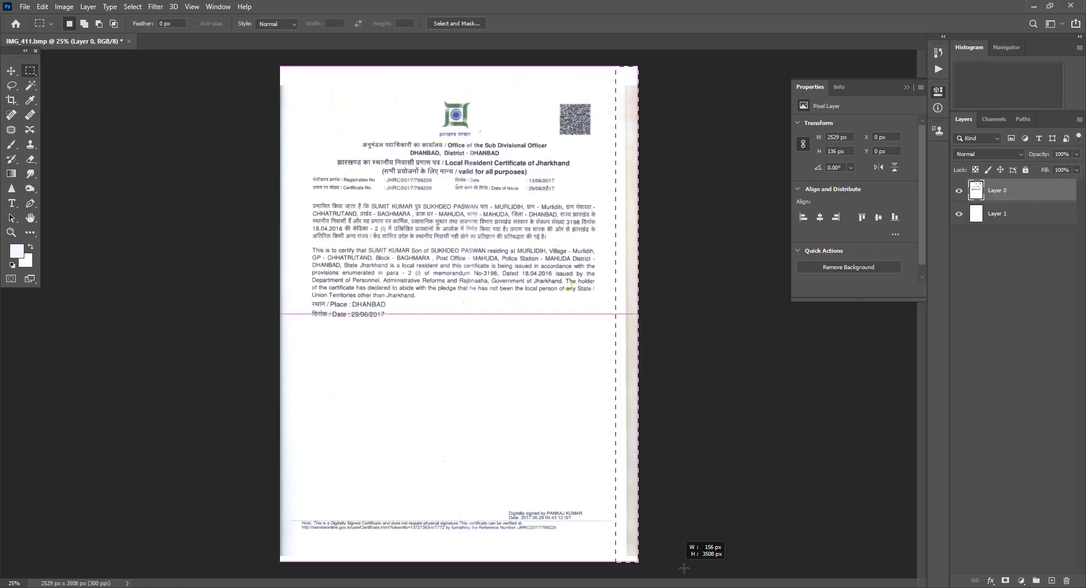
key(Delete)
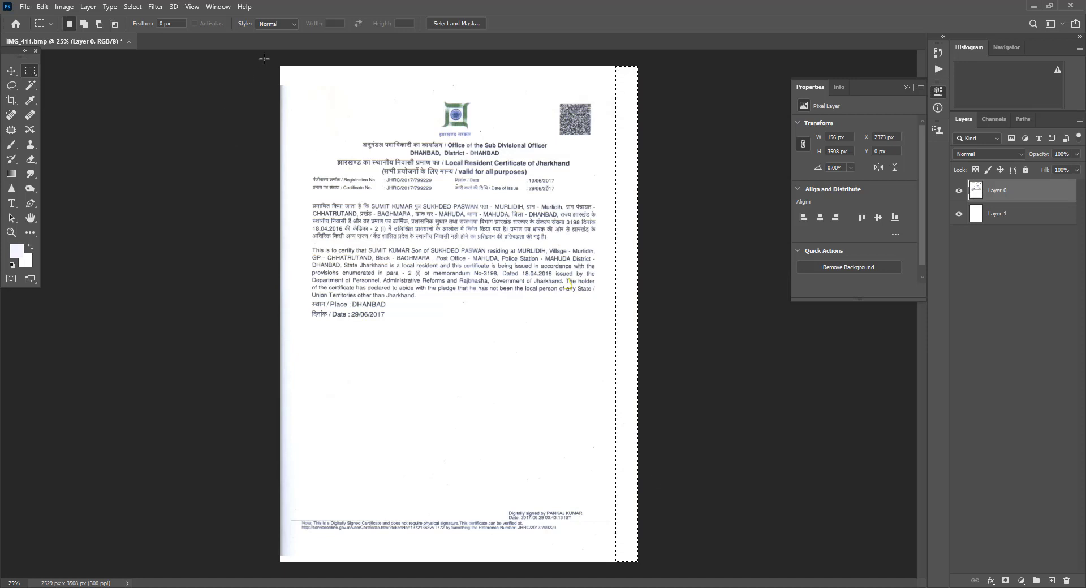
drag(281, 61, 288, 574)
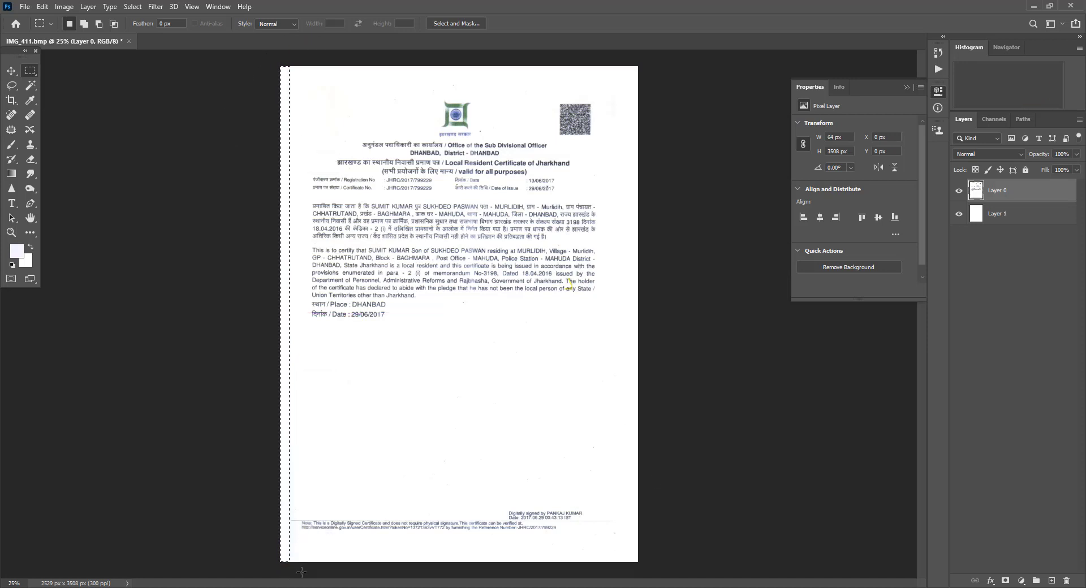
key(Delete)
key(ctrl+d)
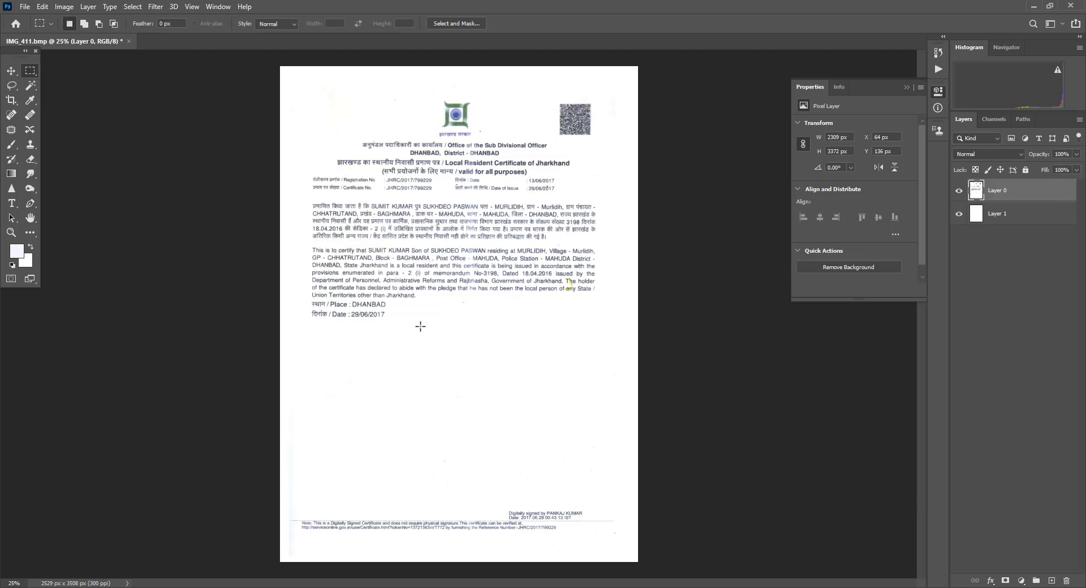
Close IMG_411.bmp without saving and open 03.jpg in Photoshop from File Explorer
click(129, 40)
click(532, 222)
click(460, 582)
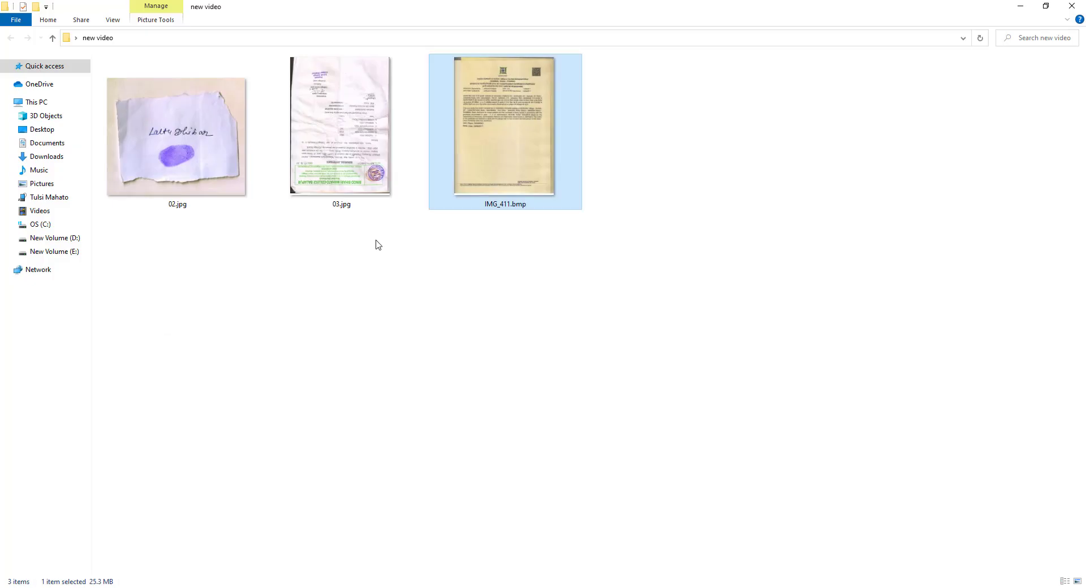
click(346, 109)
mouse_move(354, 147)
mouse_down()
mouse_move(382, 360)
mouse_move(361, 332)
mouse_move(491, 6)
mouse_move(482, 59)
mouse_up()
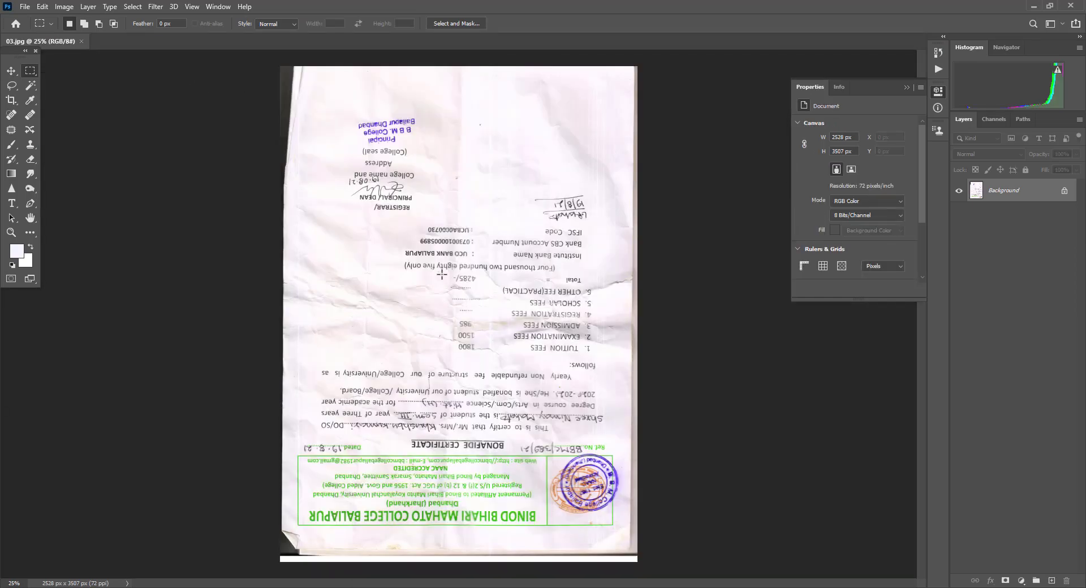
Resize 03.jpg to the A4 210 x 297 mm 300 dpi preset and rotate it 180°
click(64, 7)
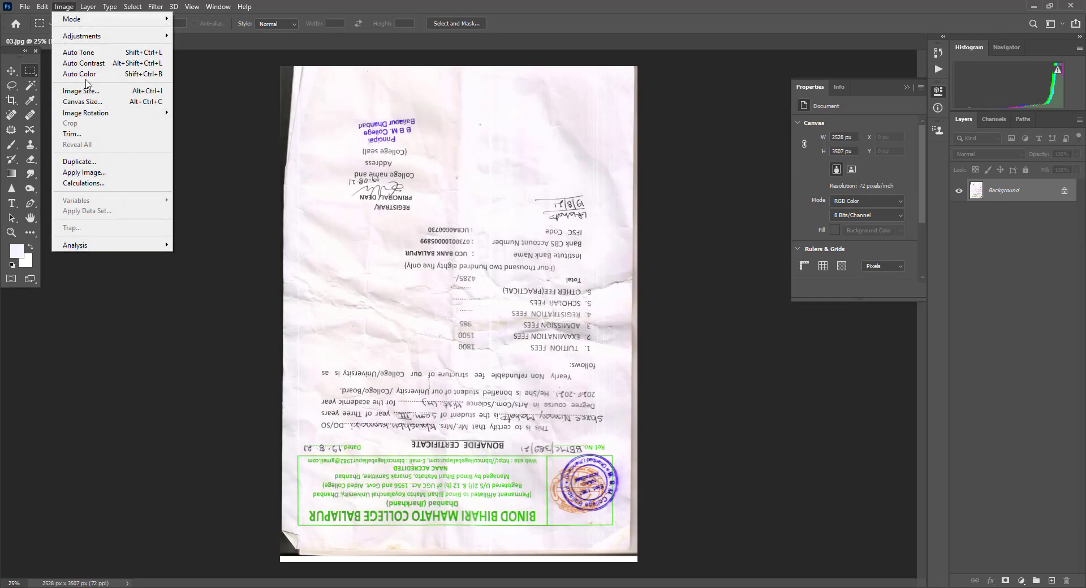
click(88, 93)
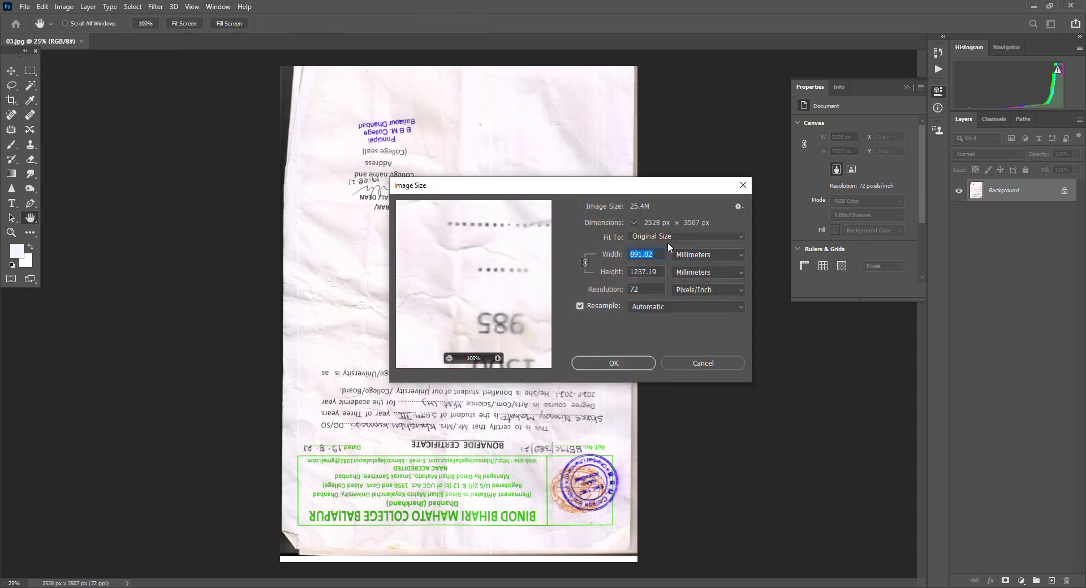
click(671, 237)
click(667, 342)
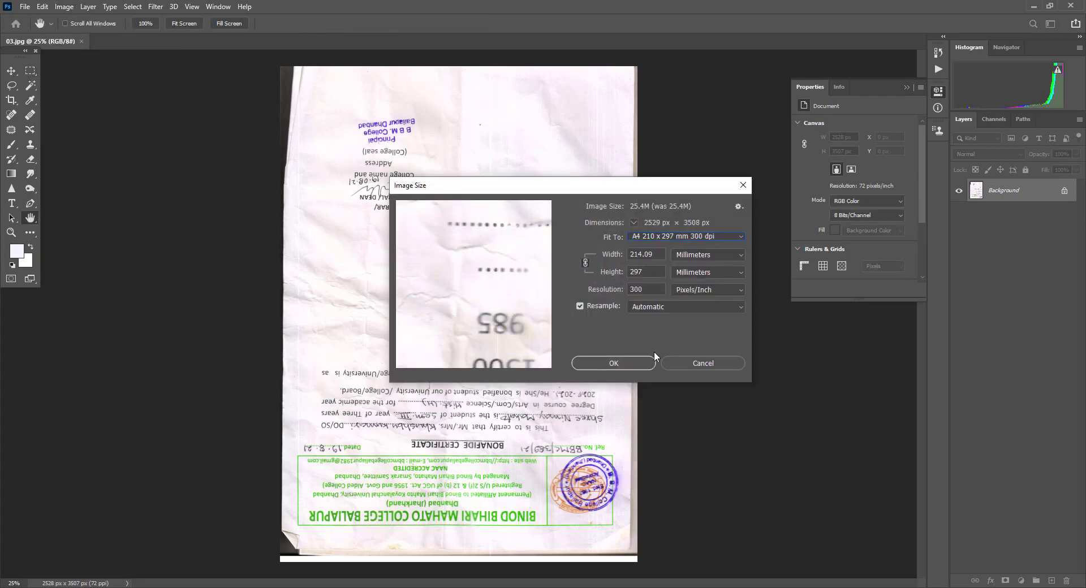
click(626, 370)
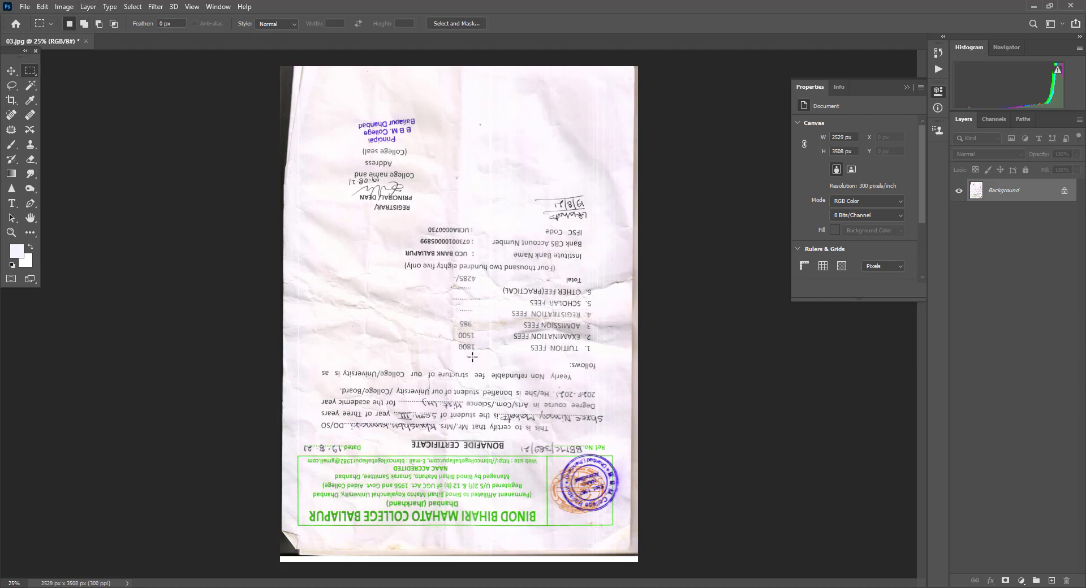
click(65, 7)
mouse_move(86, 112)
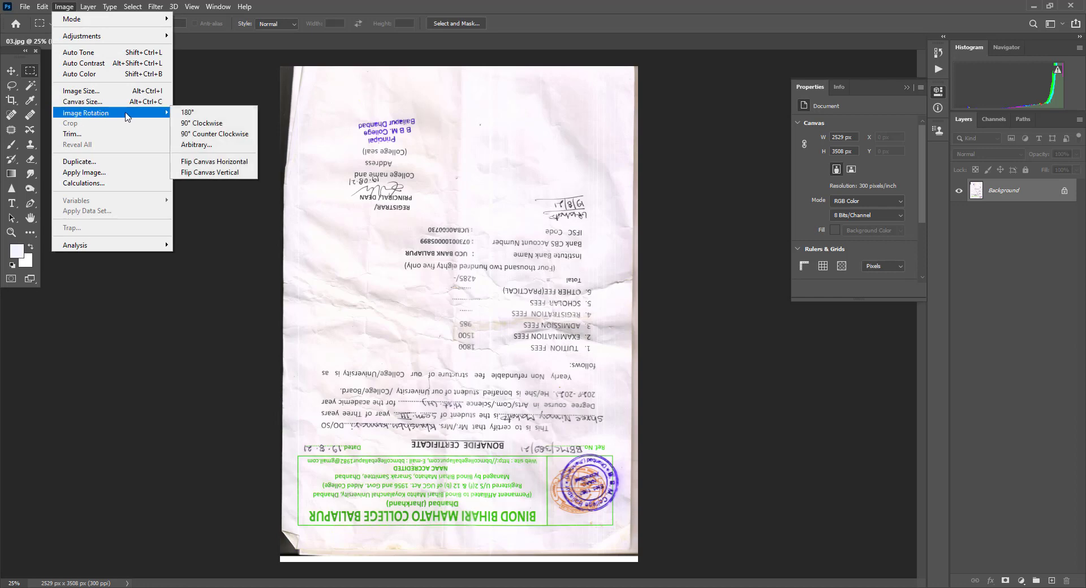
click(207, 115)
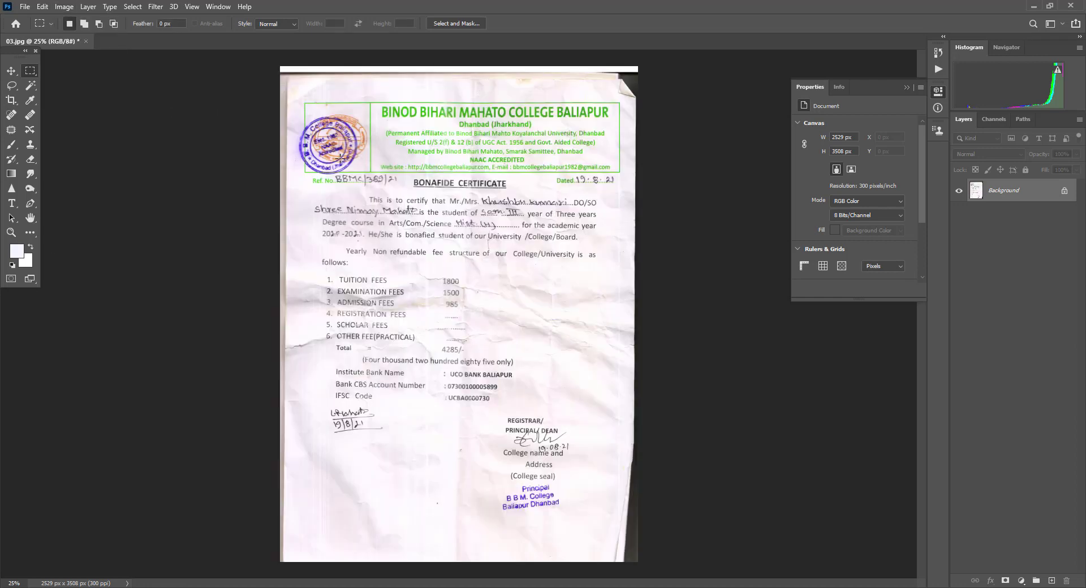
Try converting the background and adding layers, then undo back to a single background
double_click(1012, 200)
key(Return)
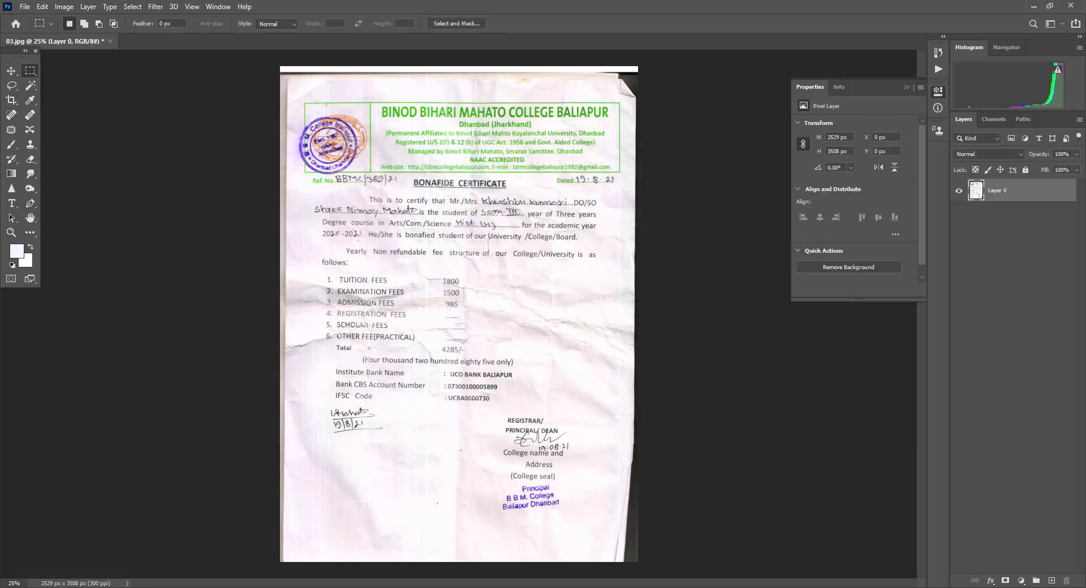
ctrl+click(1052, 581)
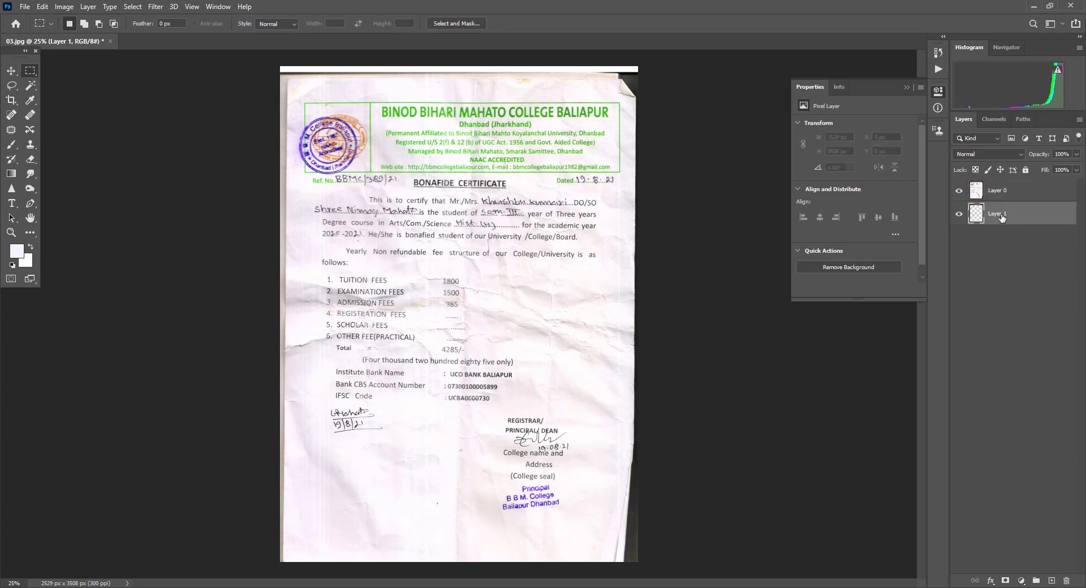
key(ctrl+z)
key(ctrl+z)
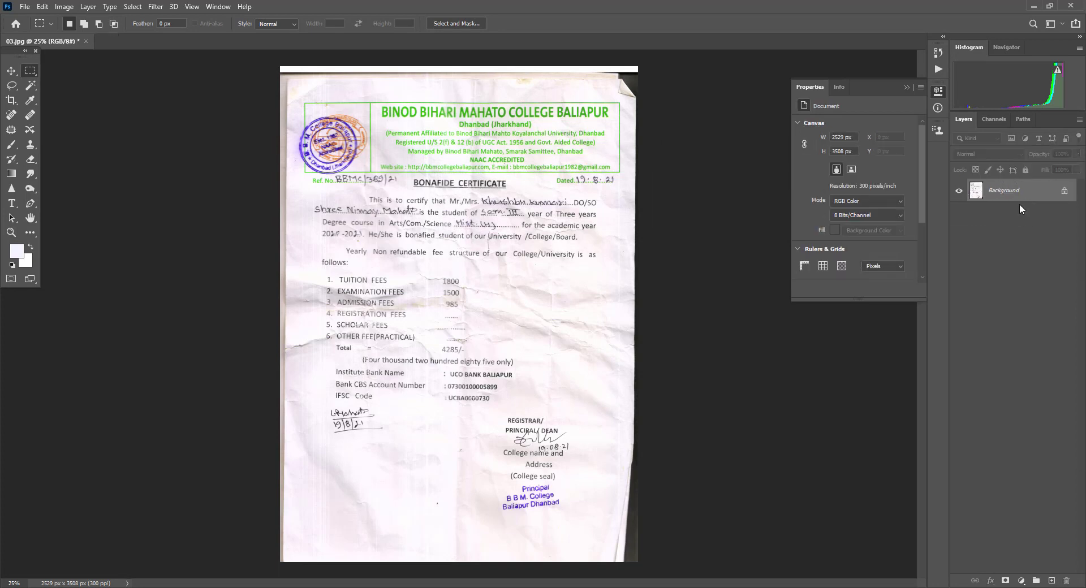
click(1051, 581)
key(ctrl+z)
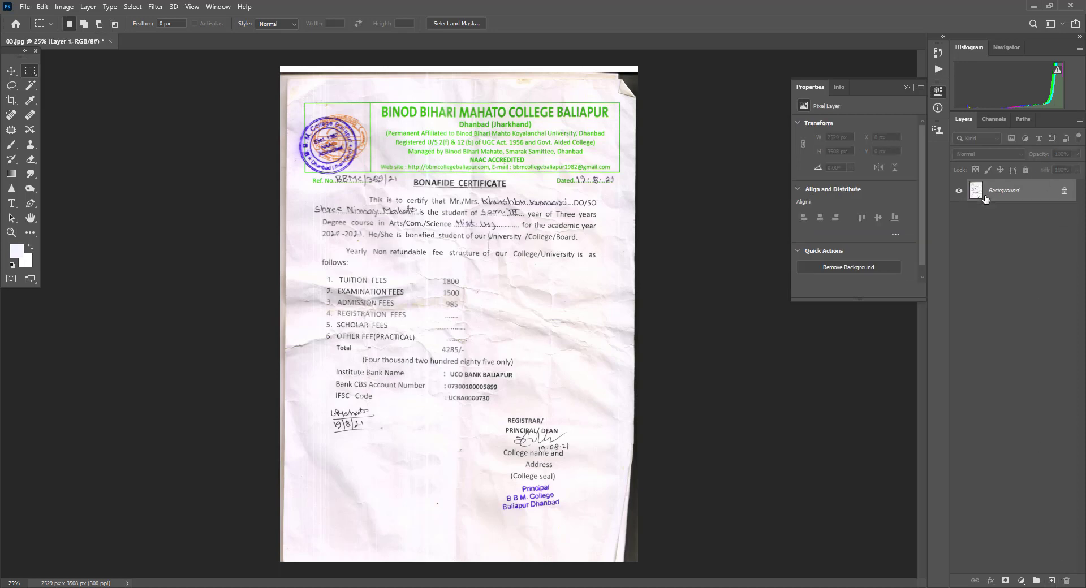
Unlock the background as Layer 0, add a white-filled Layer 1, and reselect Layer 0
double_click(985, 193)
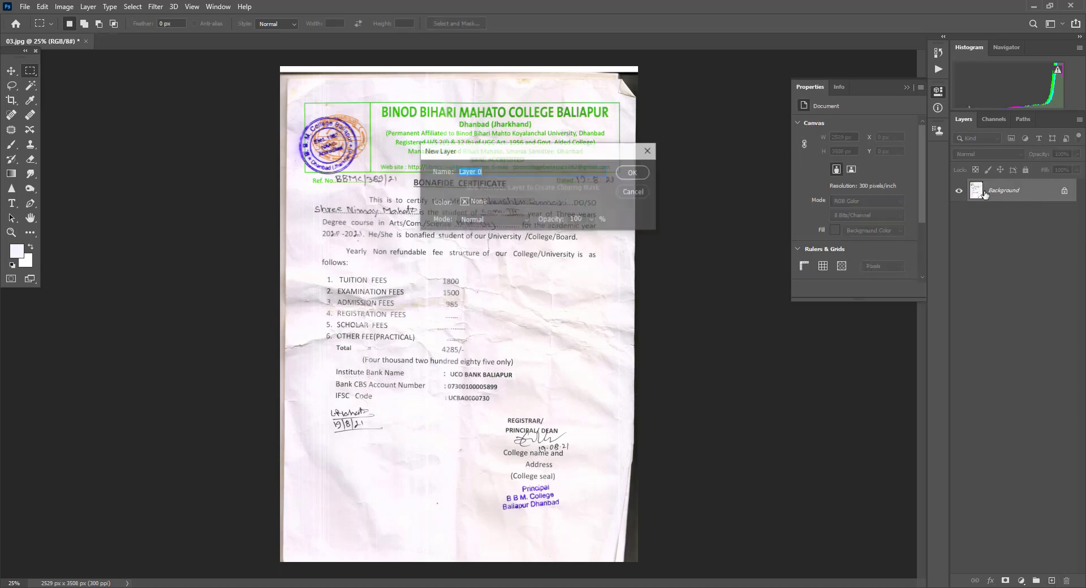
click(631, 173)
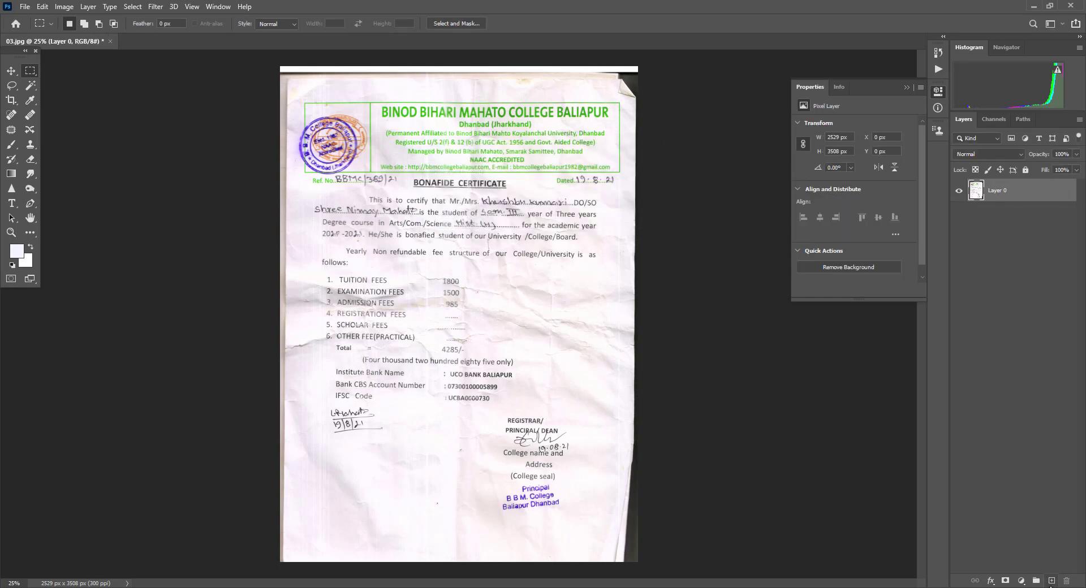
ctrl+click(1051, 580)
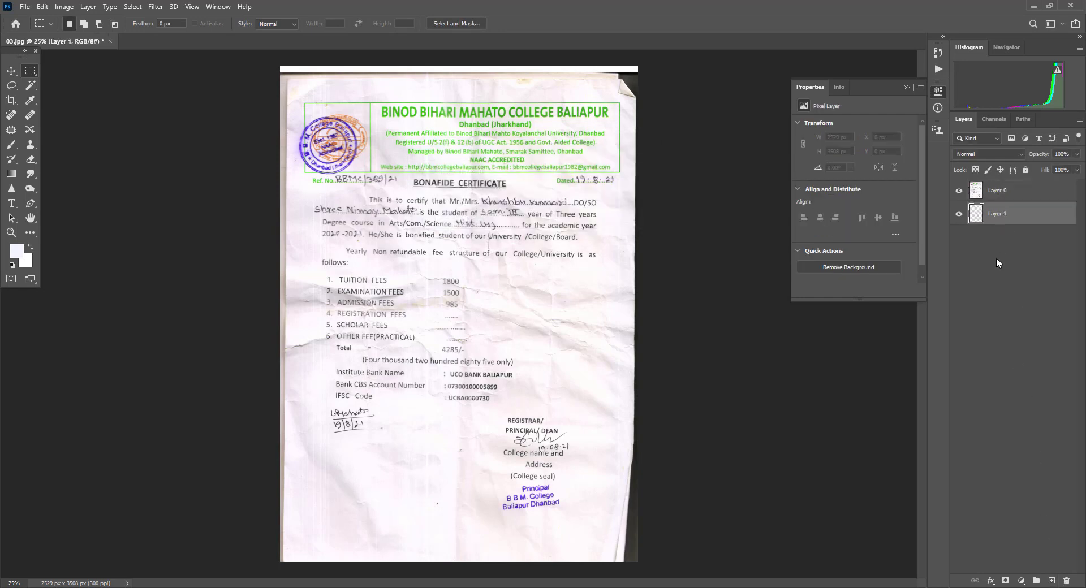
key(ctrl+BackSpace)
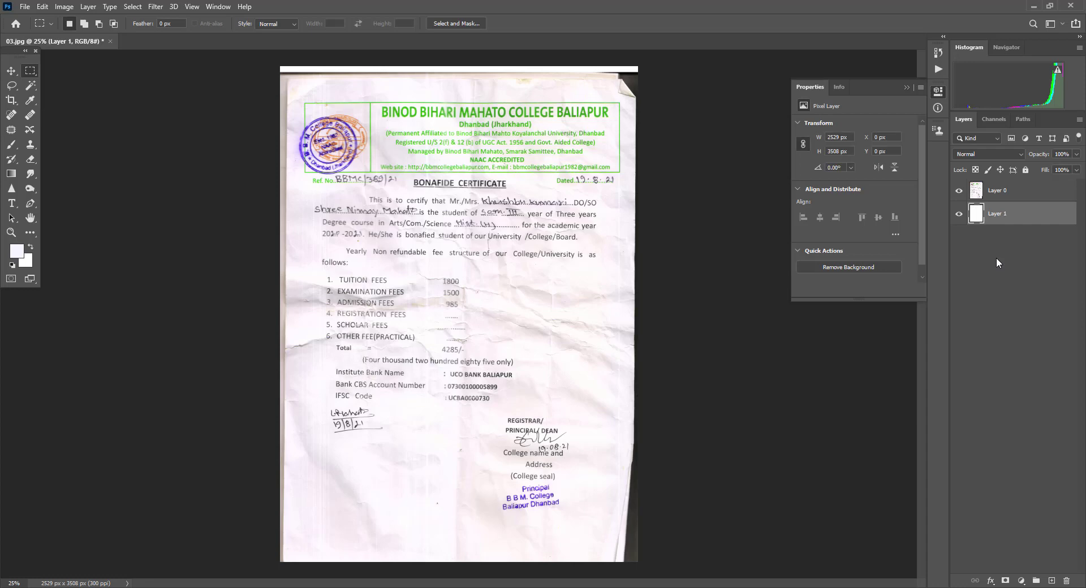
click(959, 191)
click(962, 193)
click(1016, 198)
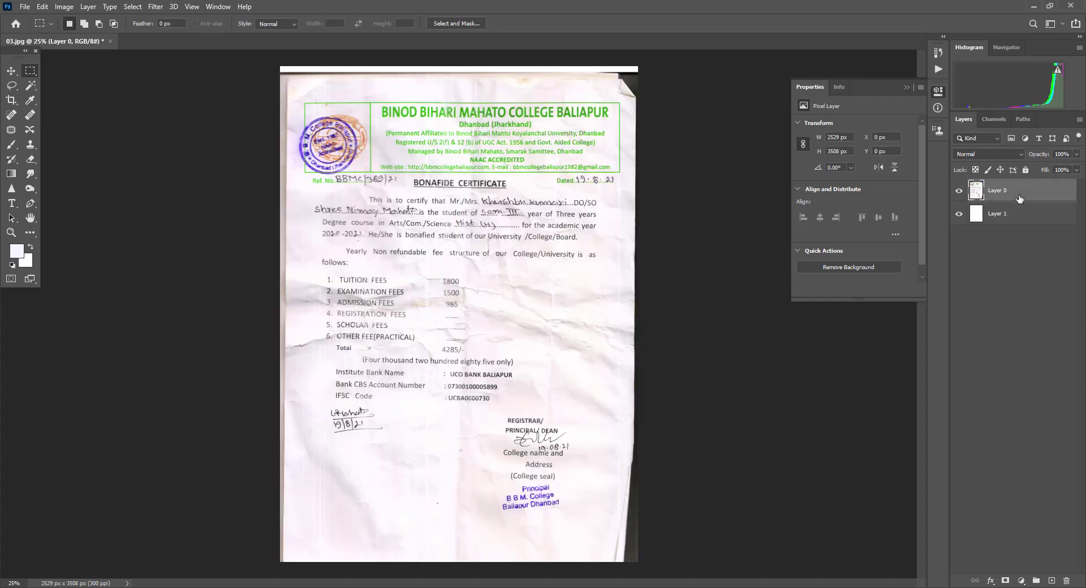
Apply a Levels white point sampled from several spots of the paper
key(ctrl+l)
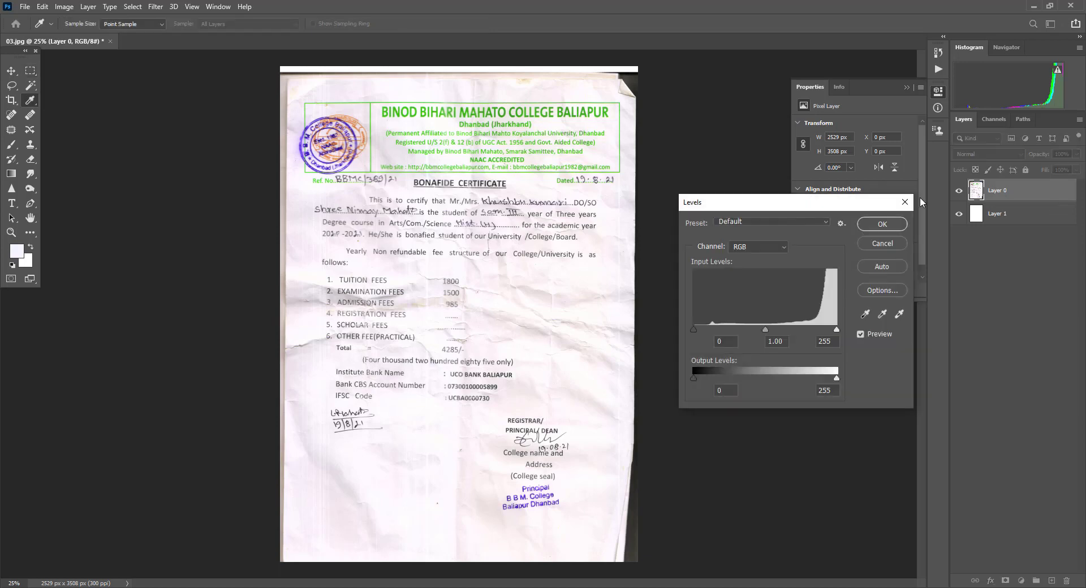
click(900, 314)
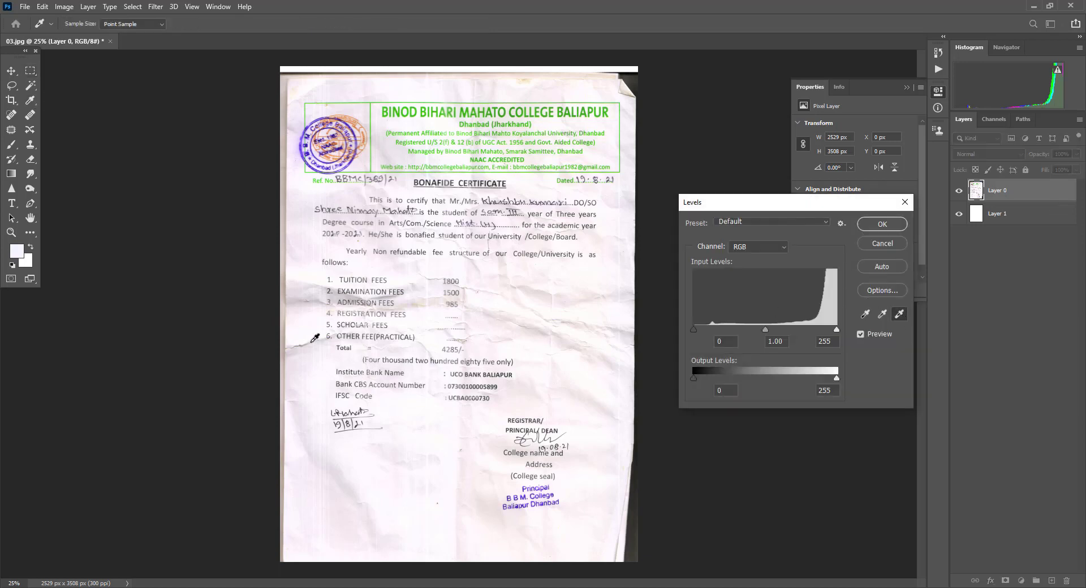
click(550, 295)
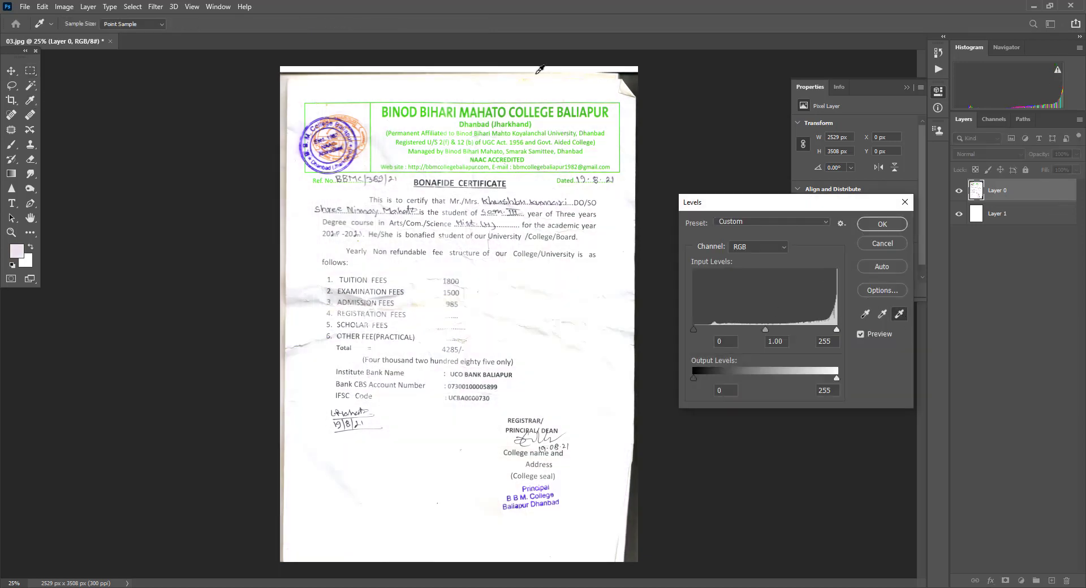
click(546, 236)
click(536, 272)
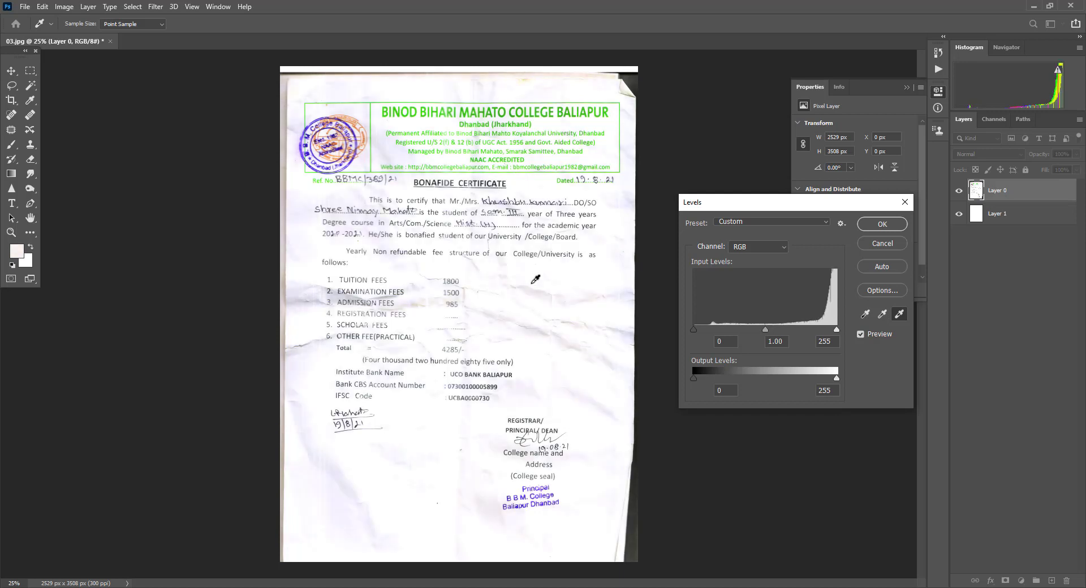
click(529, 281)
click(529, 292)
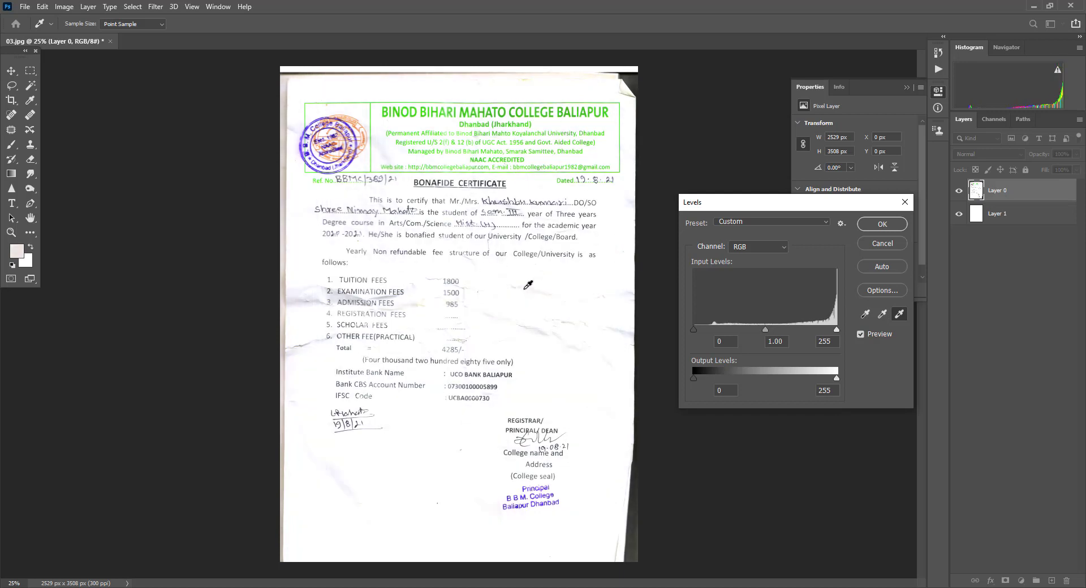
click(883, 224)
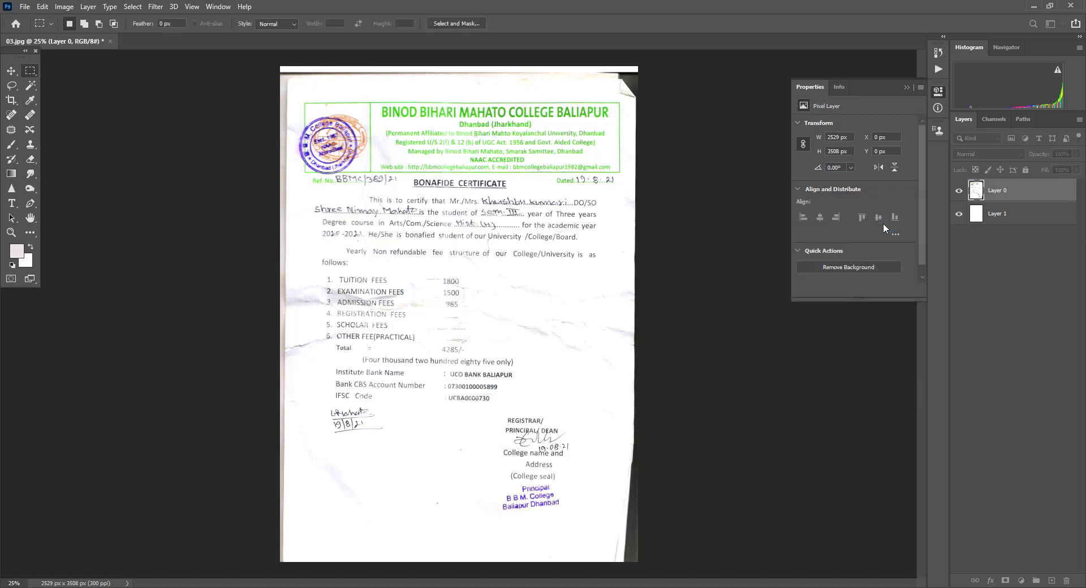
Apply a second Levels white-point pass sampled from the page's paper
key(ctrl+l)
click(899, 314)
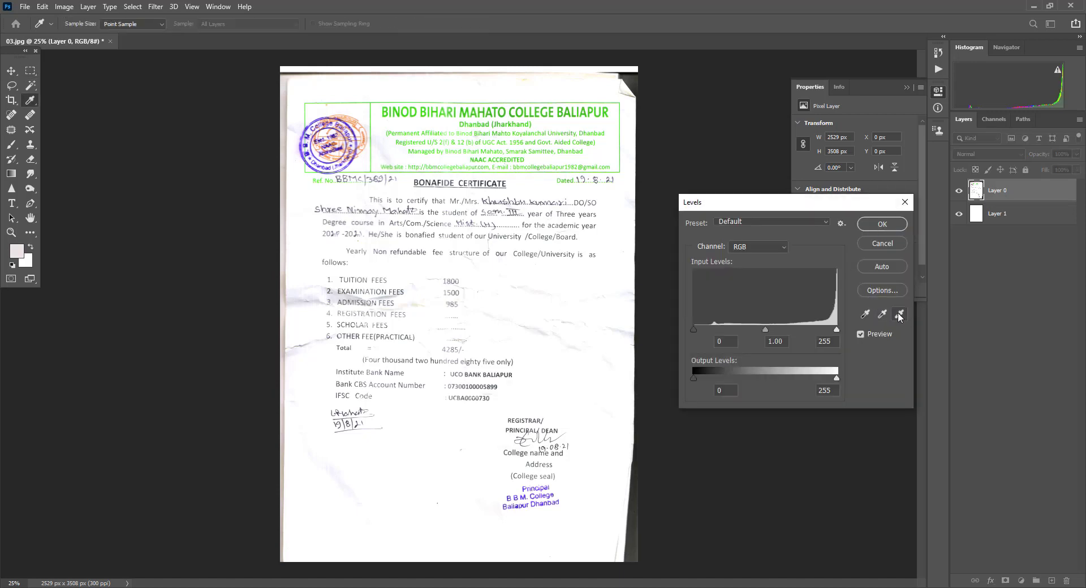
click(535, 328)
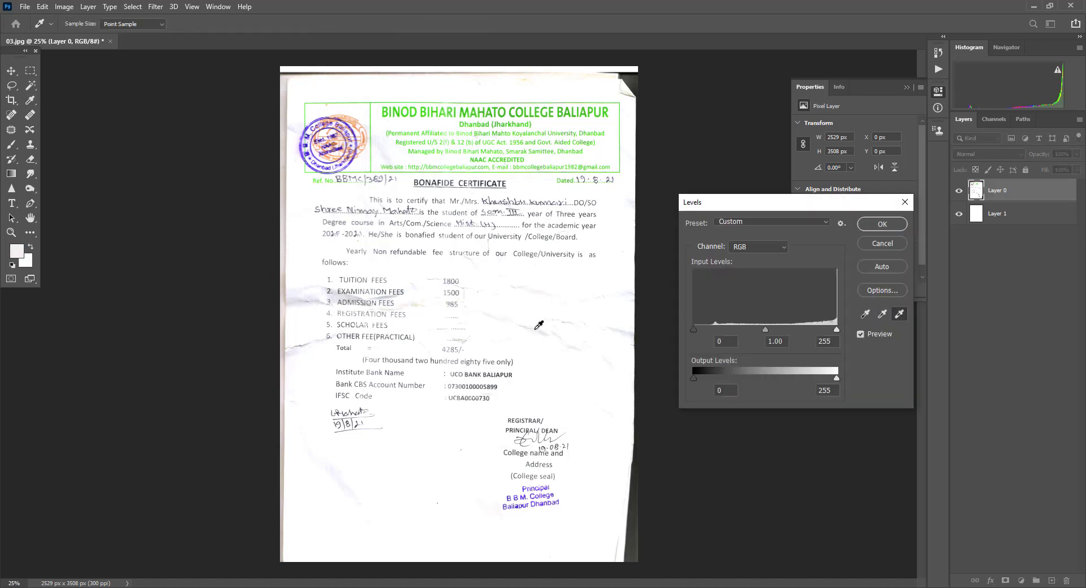
key(Return)
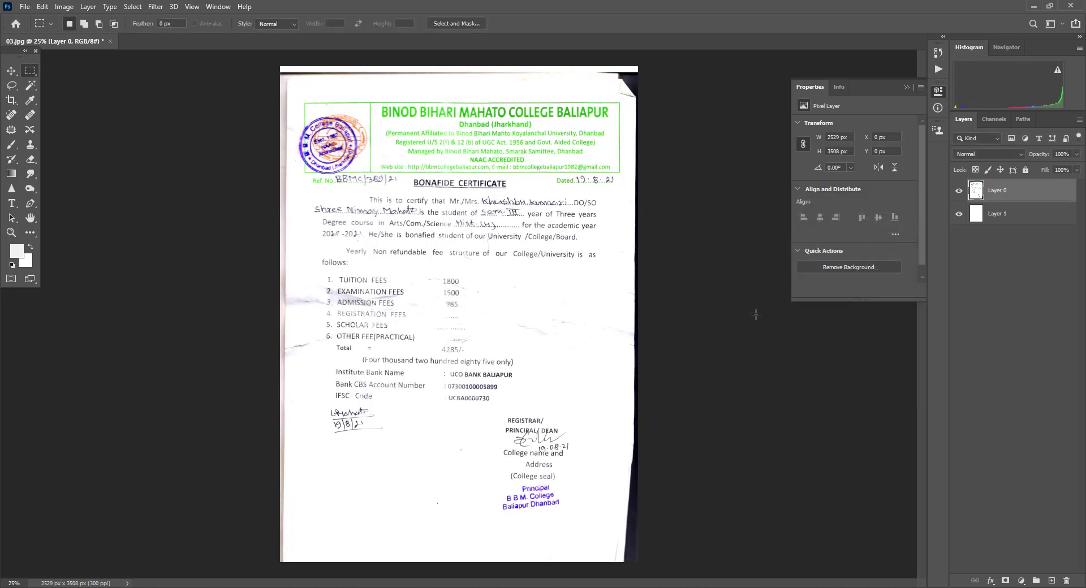
Darken the certificate's midtones to 0.43 with Levels
key(ctrl+l)
mouse_move(766, 330)
mouse_down()
mouse_move(799, 329)
mouse_move(723, 329)
mouse_move(764, 333)
mouse_up()
key(Return)
Marquee-select the dark strips along the top, right, bottom-right corner, bottom and left edges
key(m)
drag(666, 60, 253, 81)
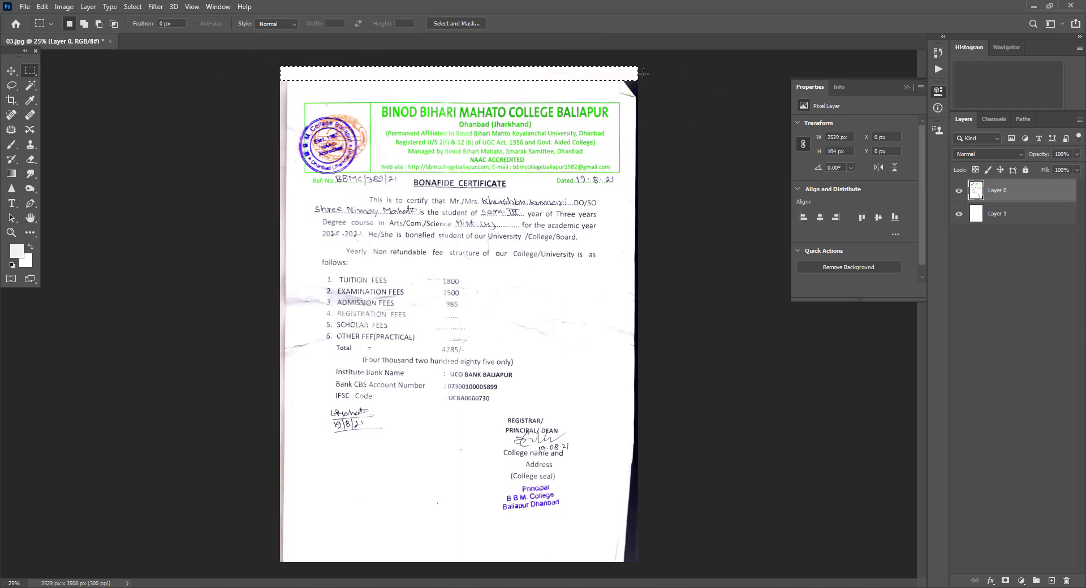
drag(628, 61, 658, 535)
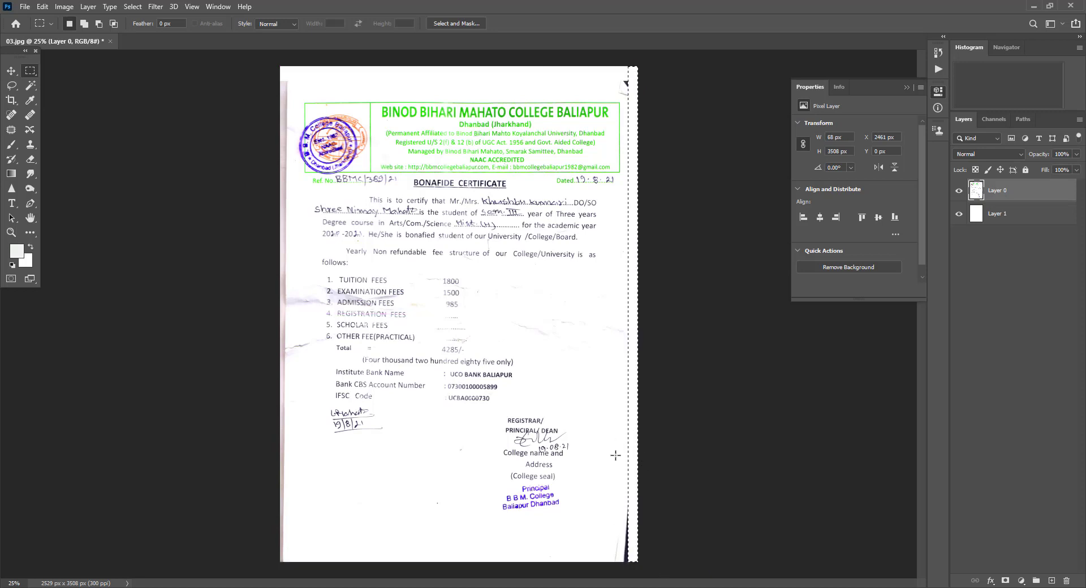
drag(601, 433, 651, 550)
drag(651, 565, 169, 541)
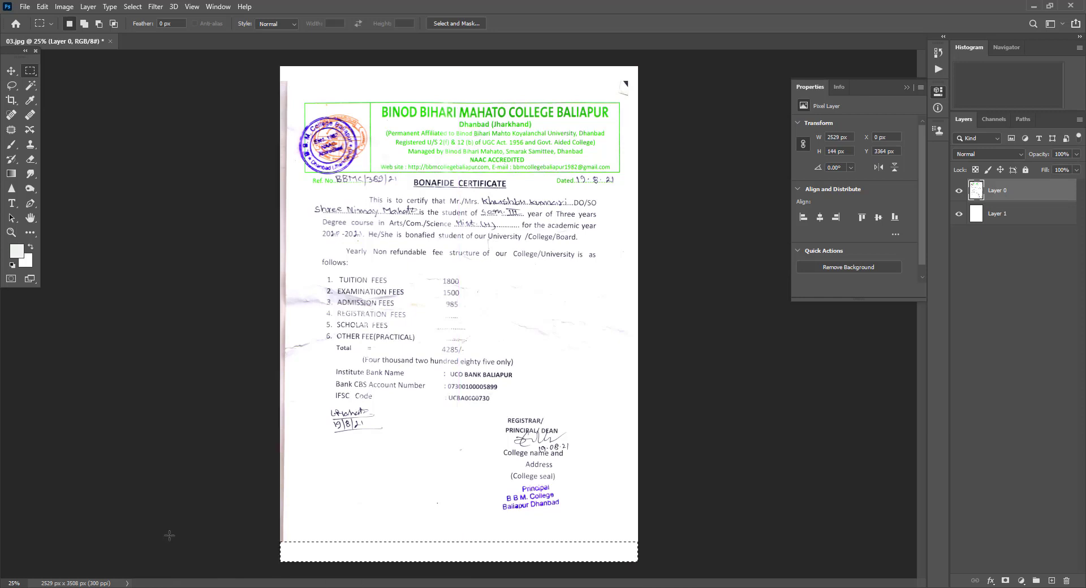
mouse_move(281, 70)
mouse_down()
mouse_move(282, 541)
mouse_move(293, 567)
mouse_up()
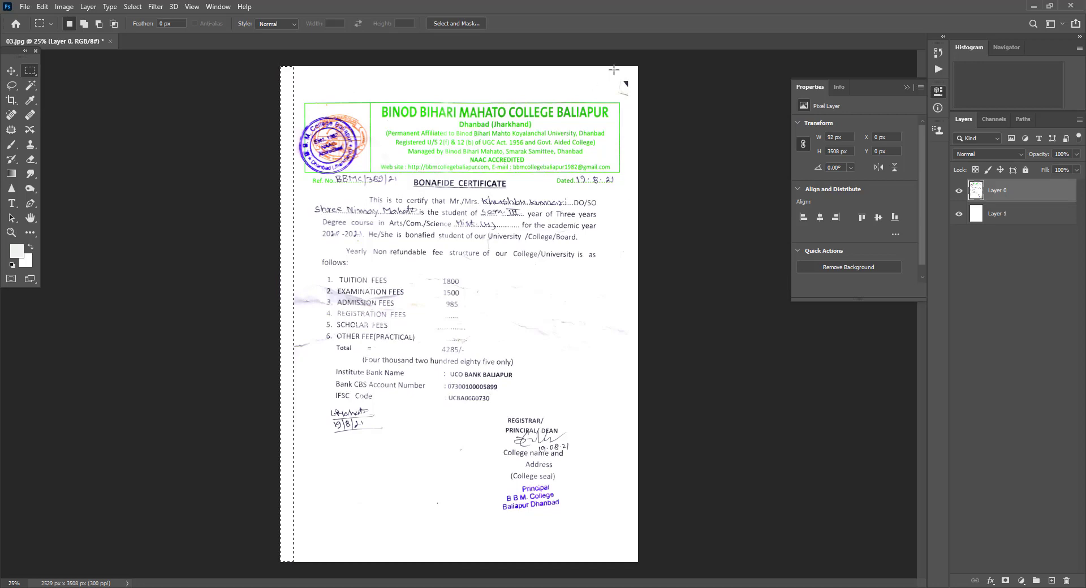
Dismiss Save As, deselect the cleared left border strip, and zoom in on the certificate
key(ctrl+shift+s)
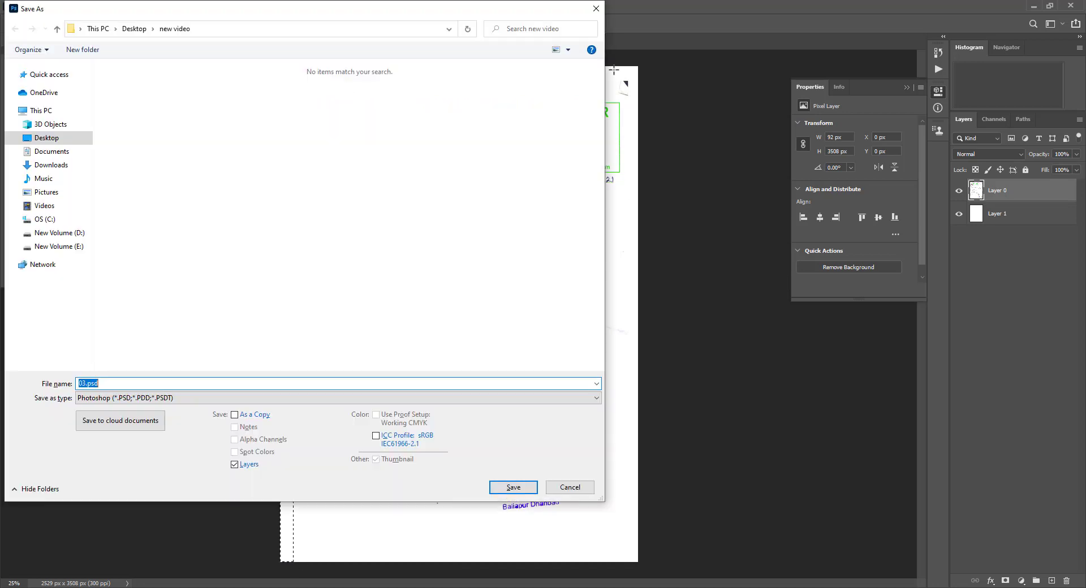
click(569, 488)
key(ctrl+d)
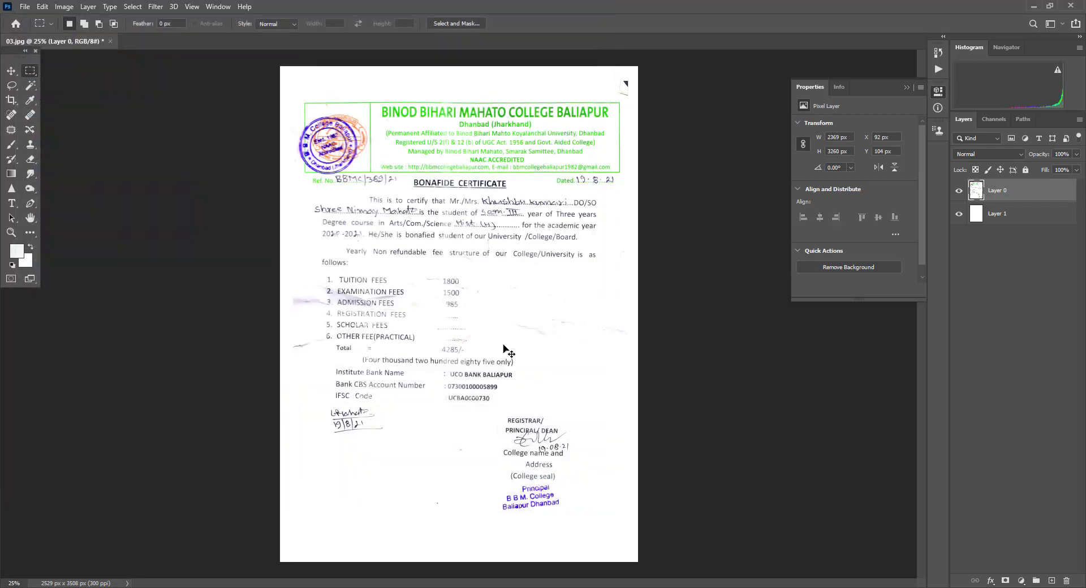
key(ctrl+plus)
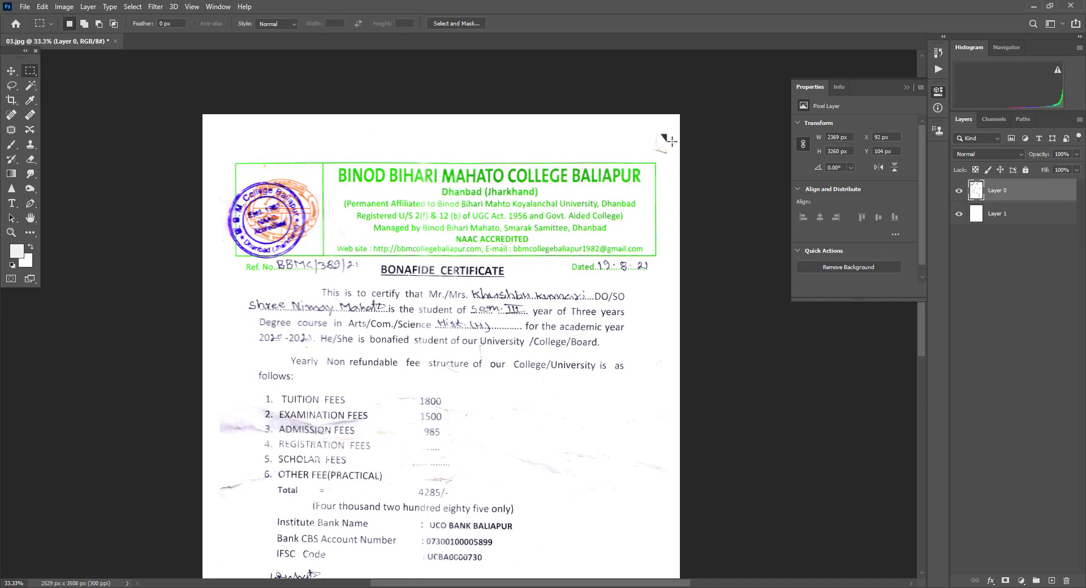
Set up the standard Eraser with a 125 px, 0% hardness brush
key(e)
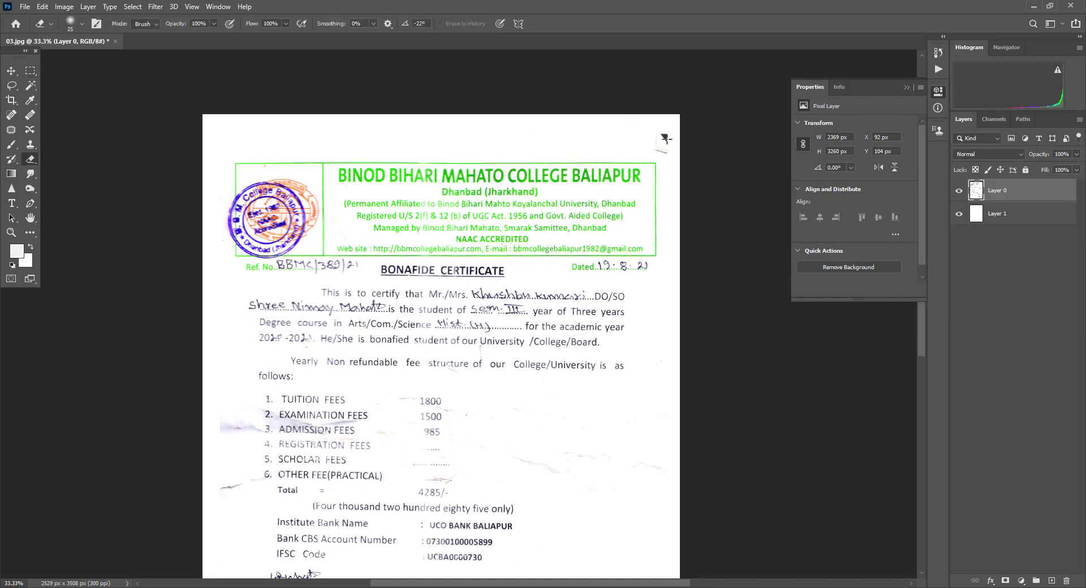
right_click(31, 159)
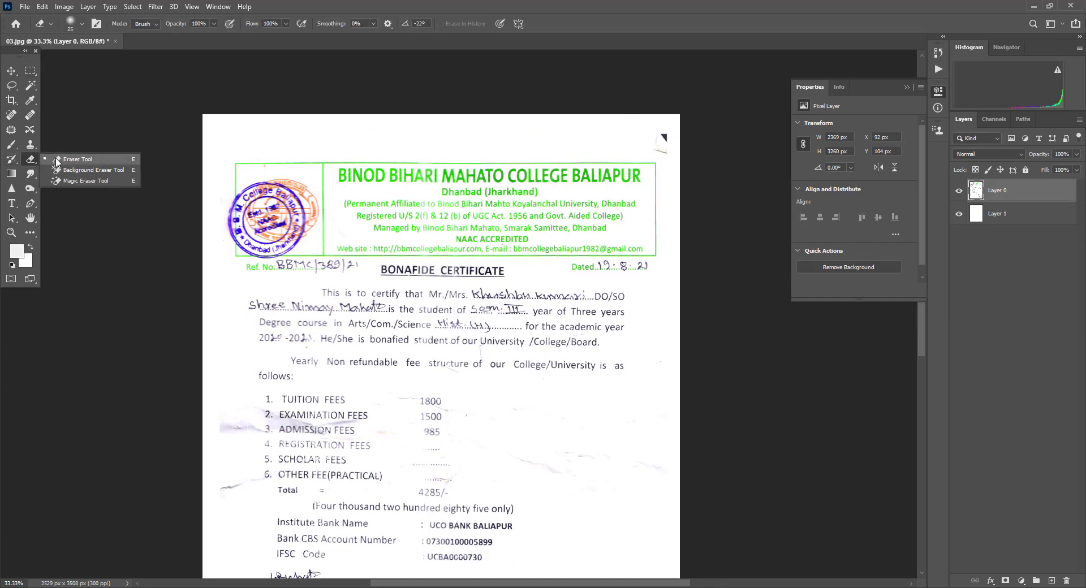
click(74, 159)
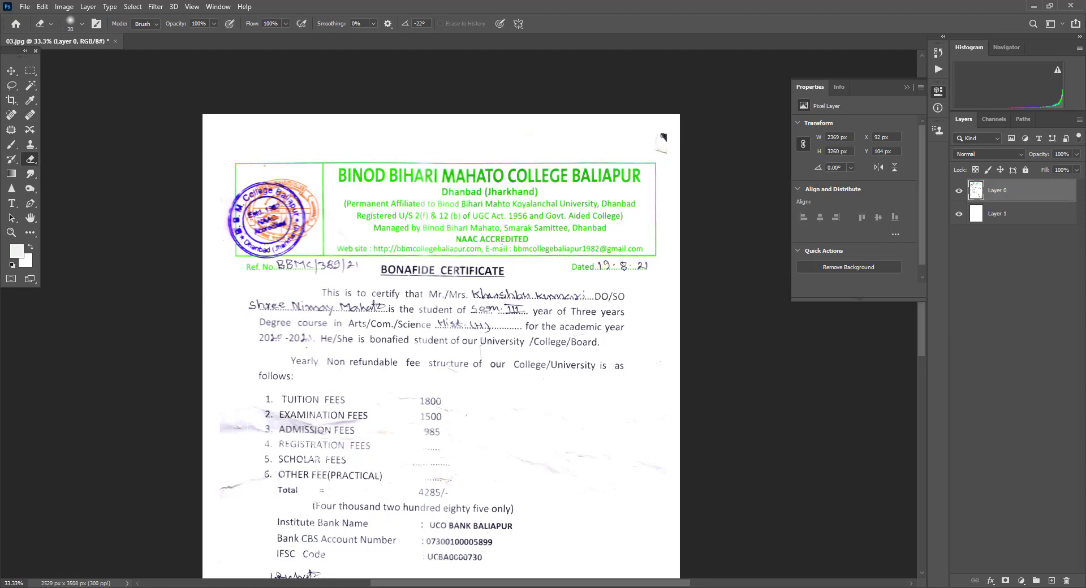
key(bracketright)
key(bracketright)
key(bracketright)
right_click(250, 81)
click(69, 25)
click(72, 25)
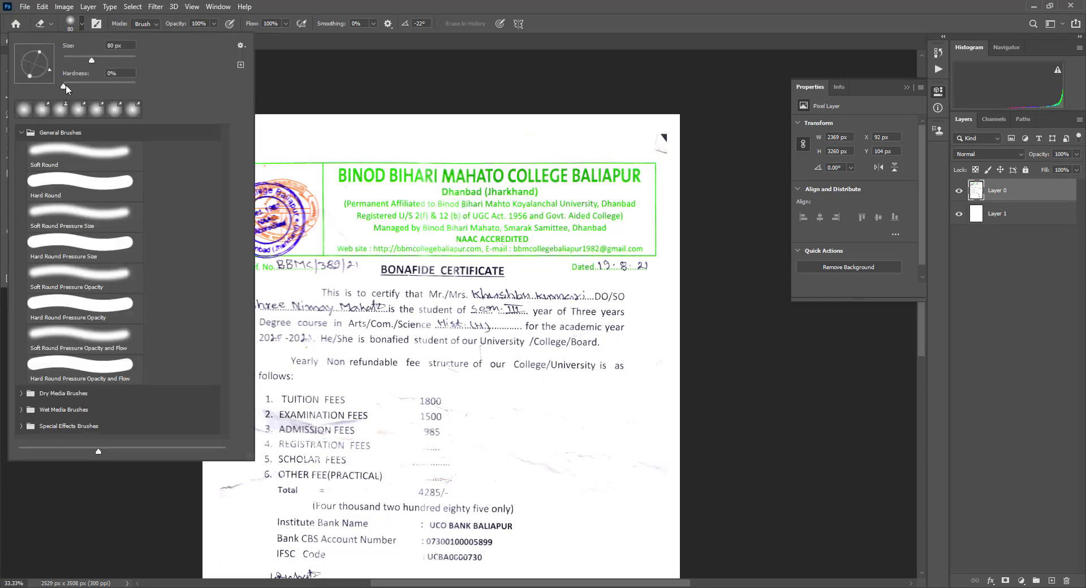
mouse_move(66, 84)
mouse_down()
mouse_move(52, 84)
mouse_move(110, 59)
mouse_up()
key(Return)
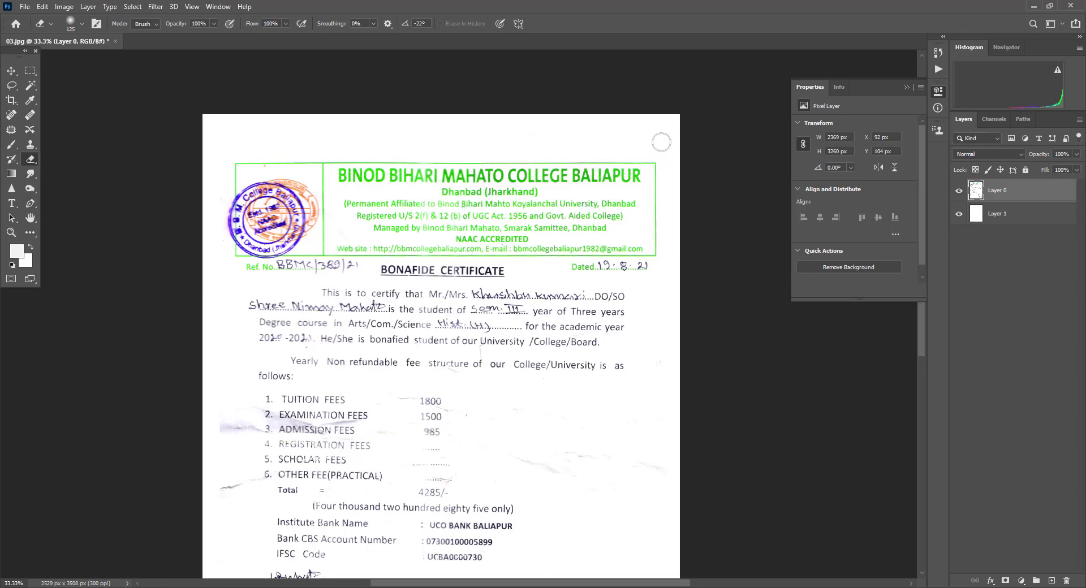
Erase the pen scribble left of Total, then zoom to 66.7% with a 70 px eraser
drag(418, 361, 491, 252)
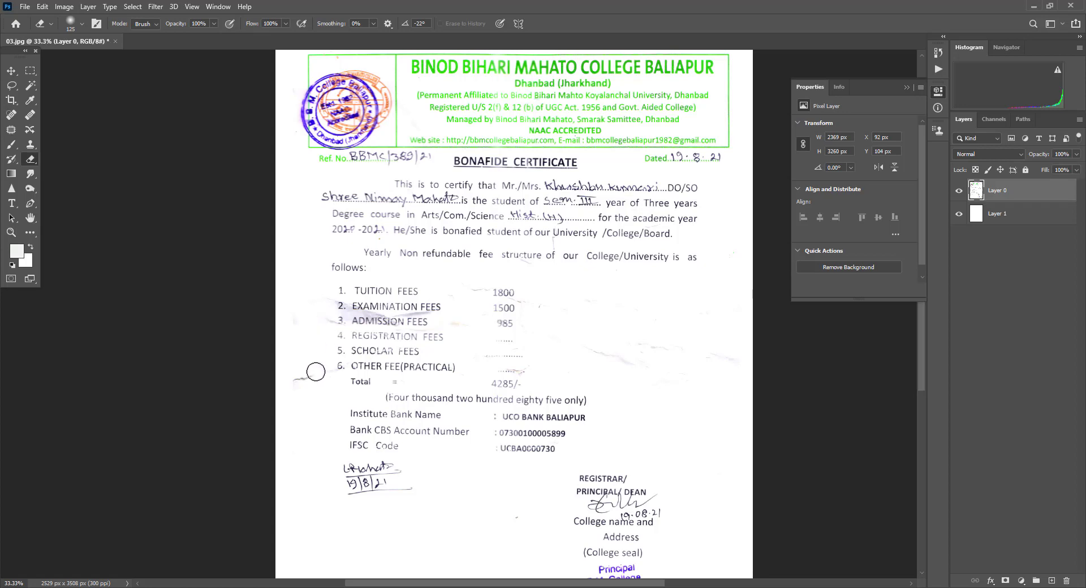
drag(326, 374, 295, 379)
key(ctrl+plus)
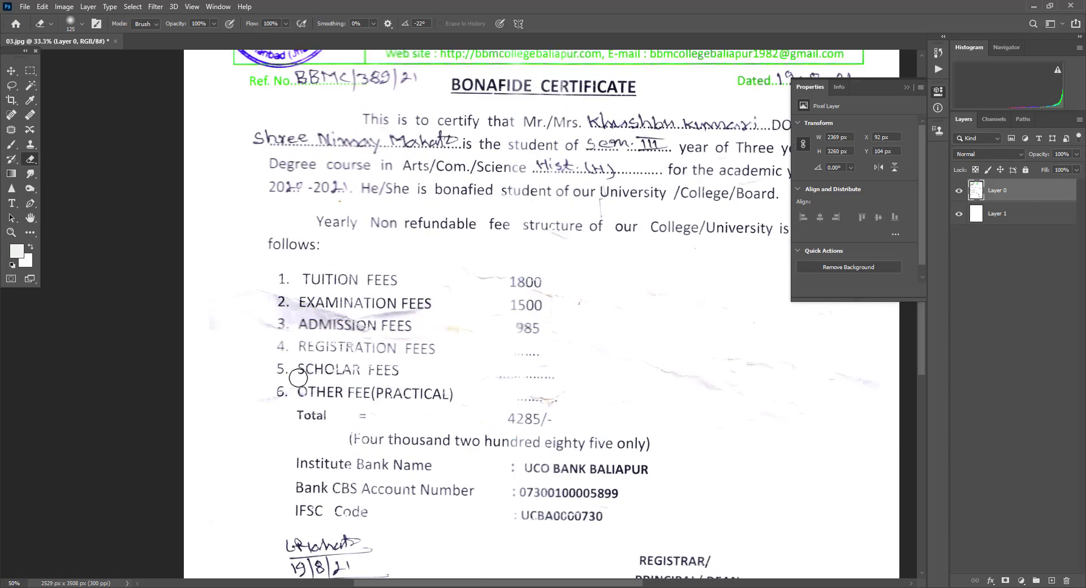
key(ctrl+plus)
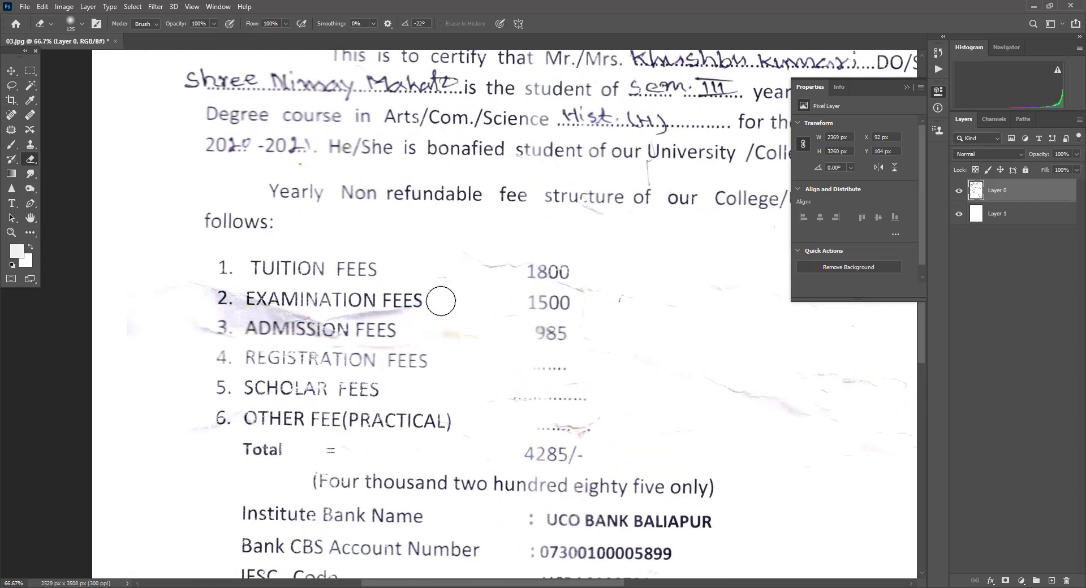
key(bracketleft)
key(bracketleft)
key(bracketleft)
drag(863, 378, 620, 300)
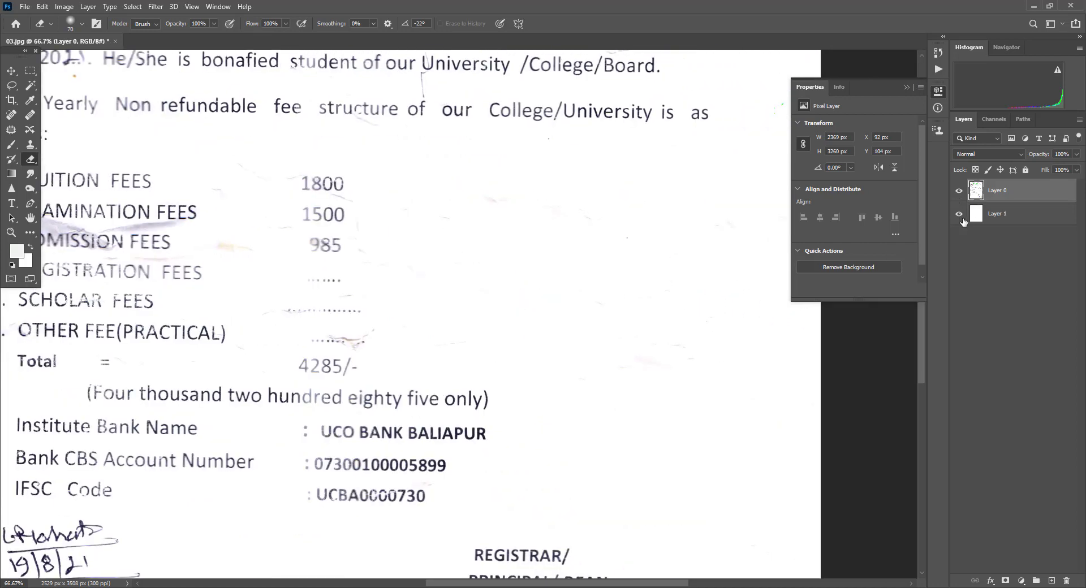
Hide white Layer 1 and erase the grey smudge beside EXAMINATION FEES with a 35 px eraser
click(959, 216)
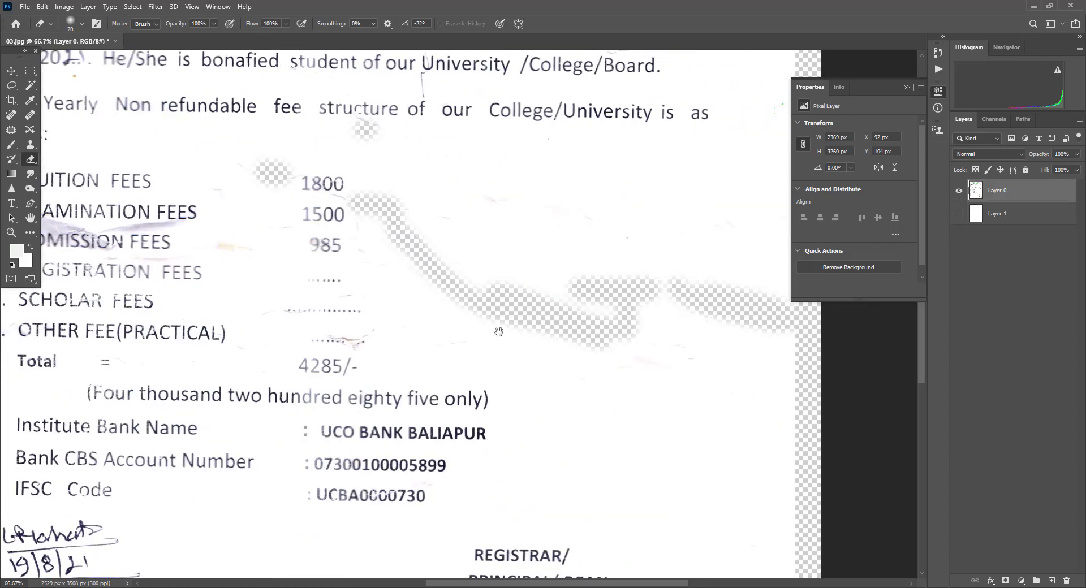
drag(498, 331, 695, 331)
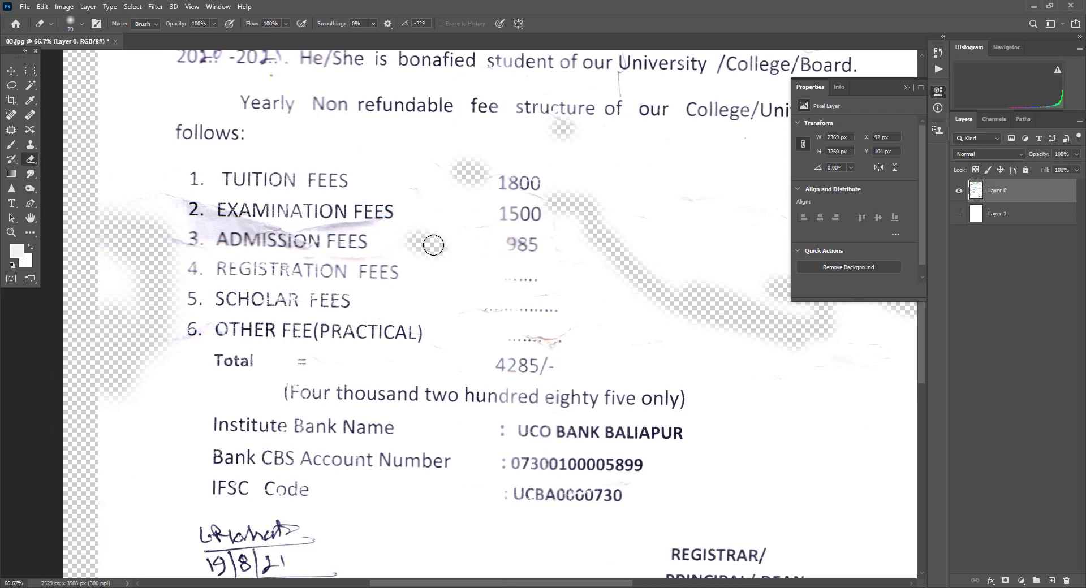
mouse_move(552, 531)
mouse_down()
mouse_move(486, 262)
mouse_move(424, 236)
mouse_move(559, 307)
mouse_up()
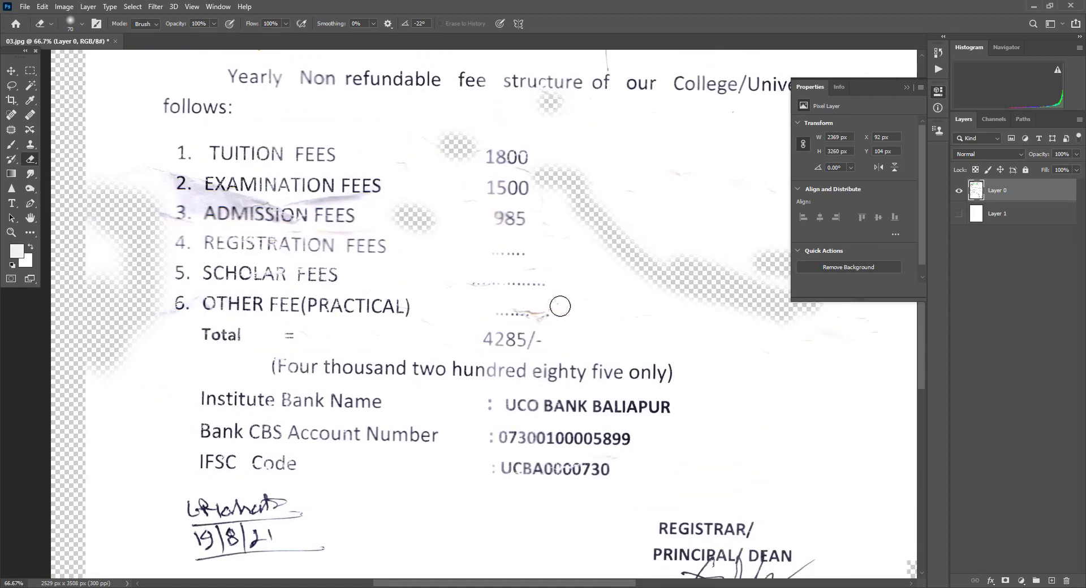
key(bracketleft)
key(bracketleft)
key(bracketleft)
key(bracketleft)
drag(331, 198, 369, 203)
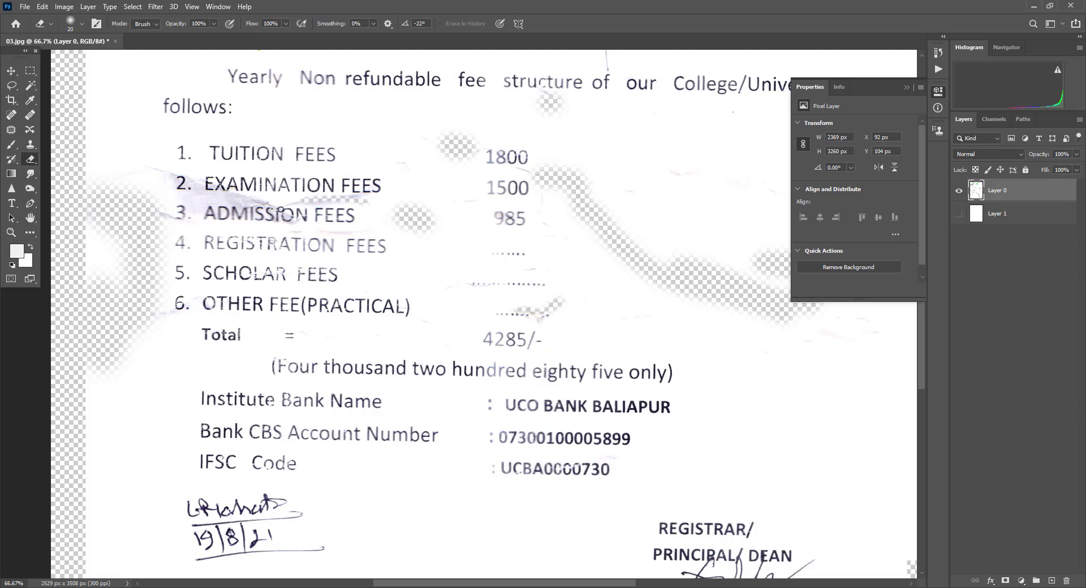
Erase the smudge under EXAMINATION, show Layer 1 again, and undo the last stroke
drag(266, 201, 236, 200)
click(958, 213)
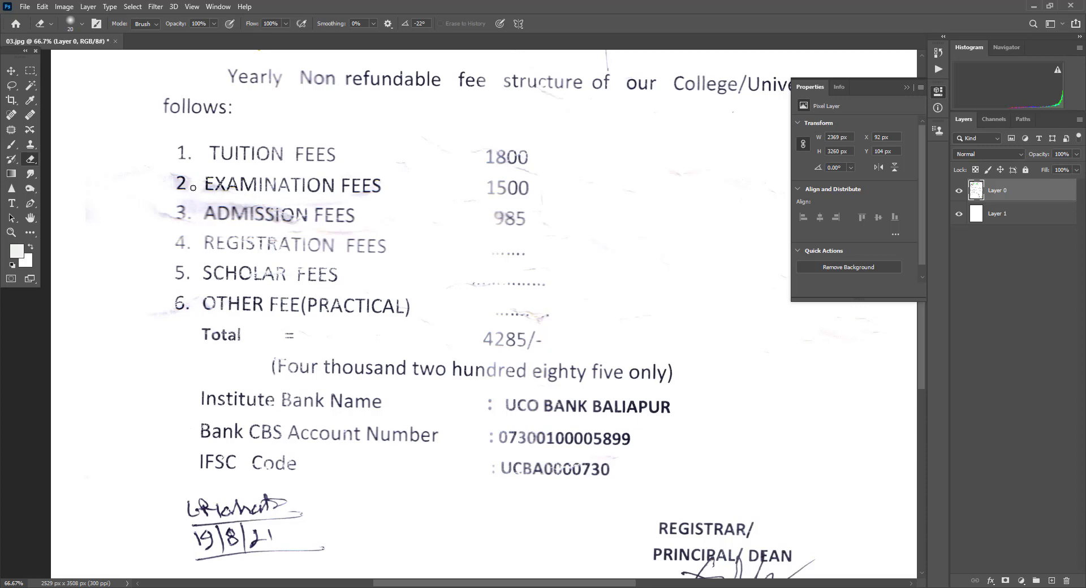
key(ctrl+z)
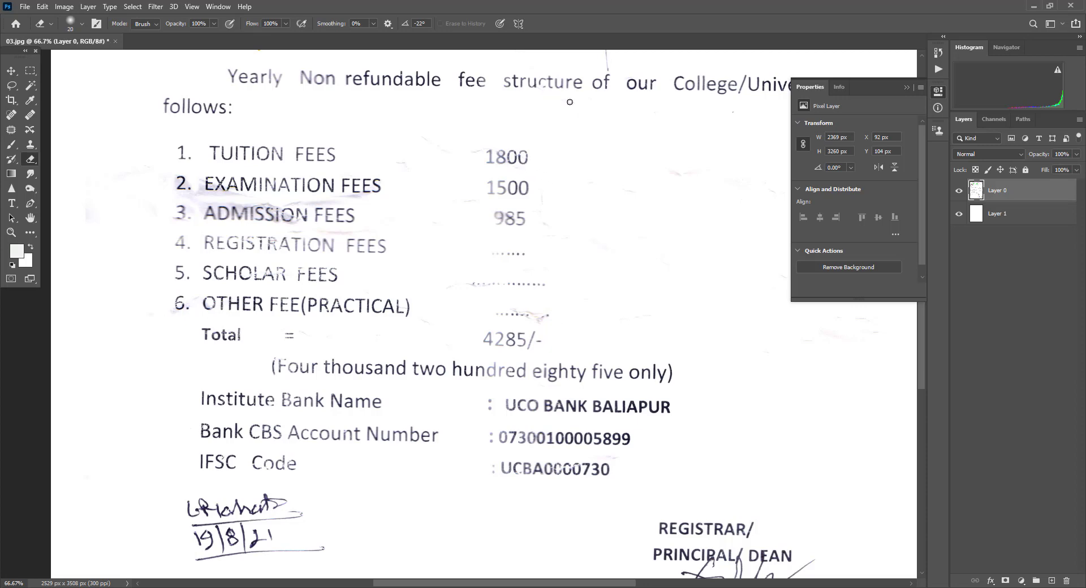
Fit the page in view, then close 03.jpg without saving changes
key(ctrl+0)
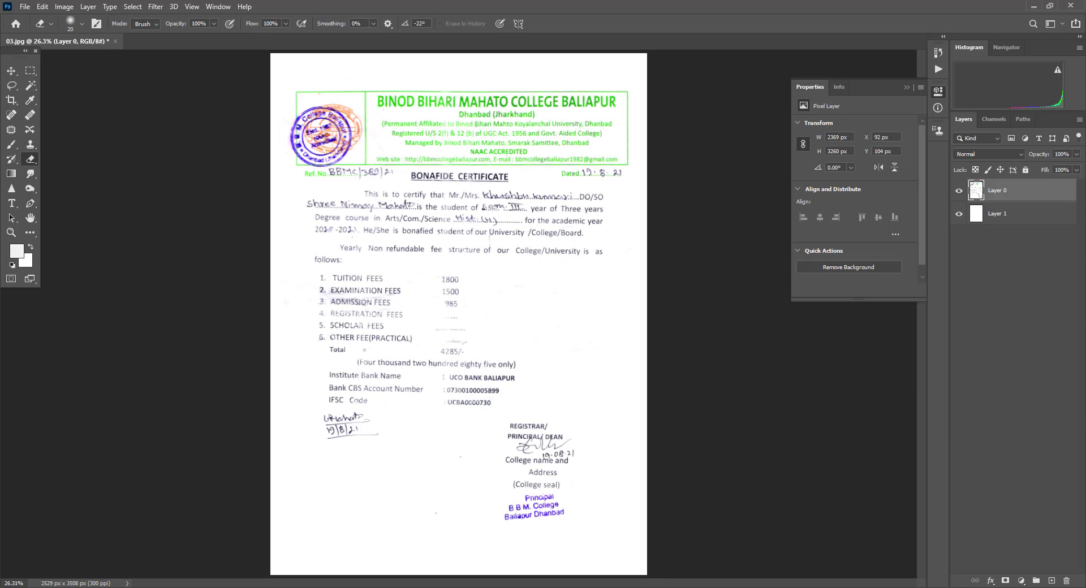
click(116, 41)
click(536, 221)
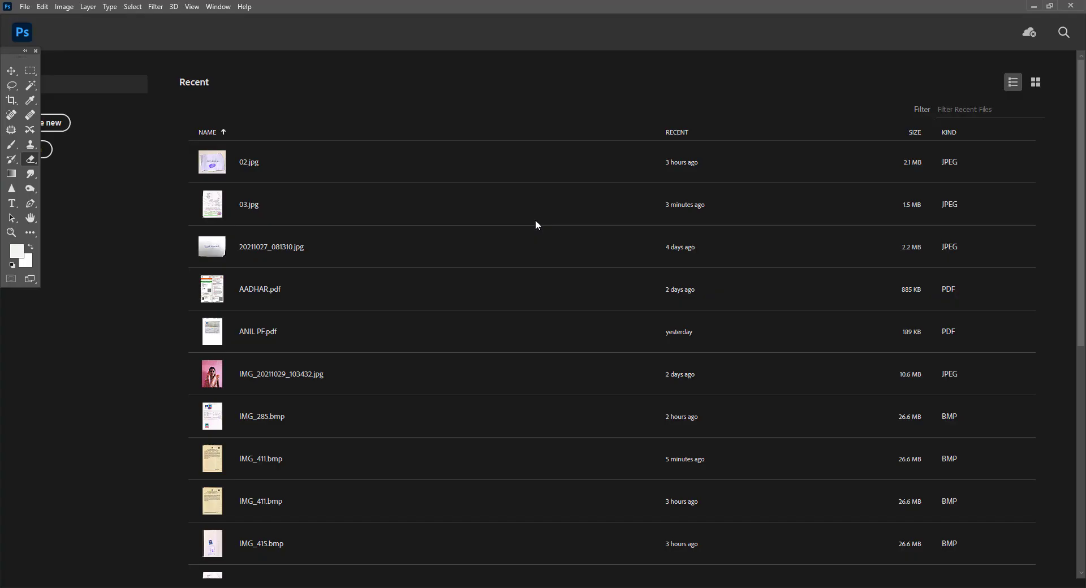
Drag 02.jpg from the File Explorer window into Photoshop to open it
key(alt+Tab)
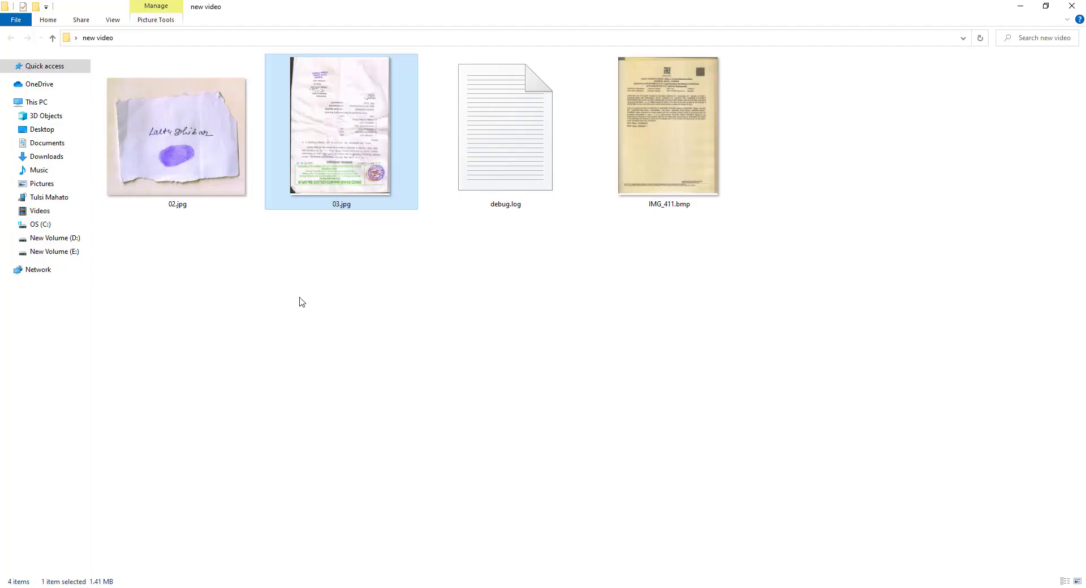
mouse_move(165, 169)
mouse_down()
mouse_move(217, 225)
mouse_move(320, 557)
mouse_up()
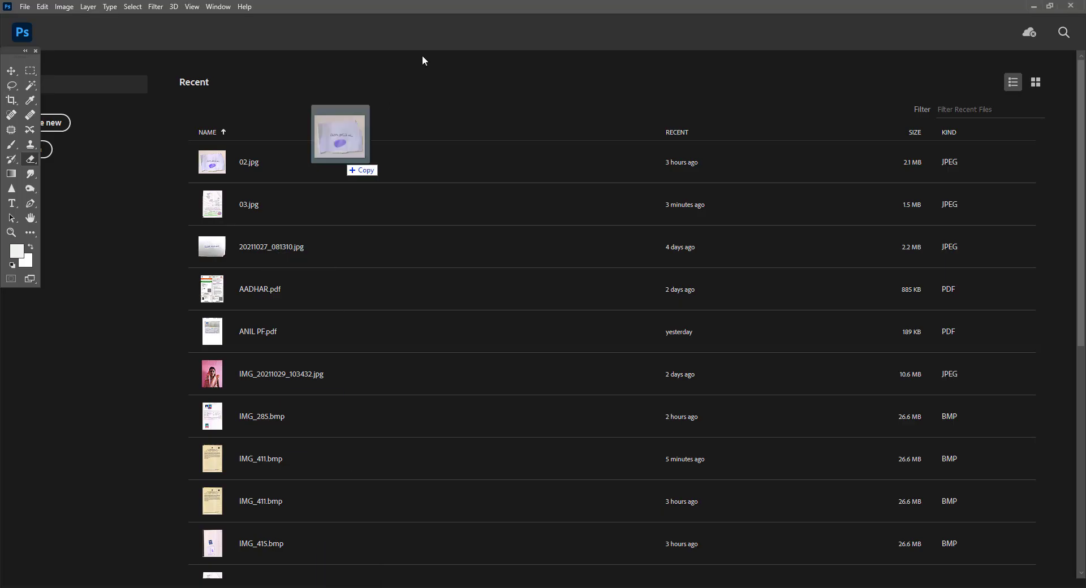
drag(321, 557, 475, 11)
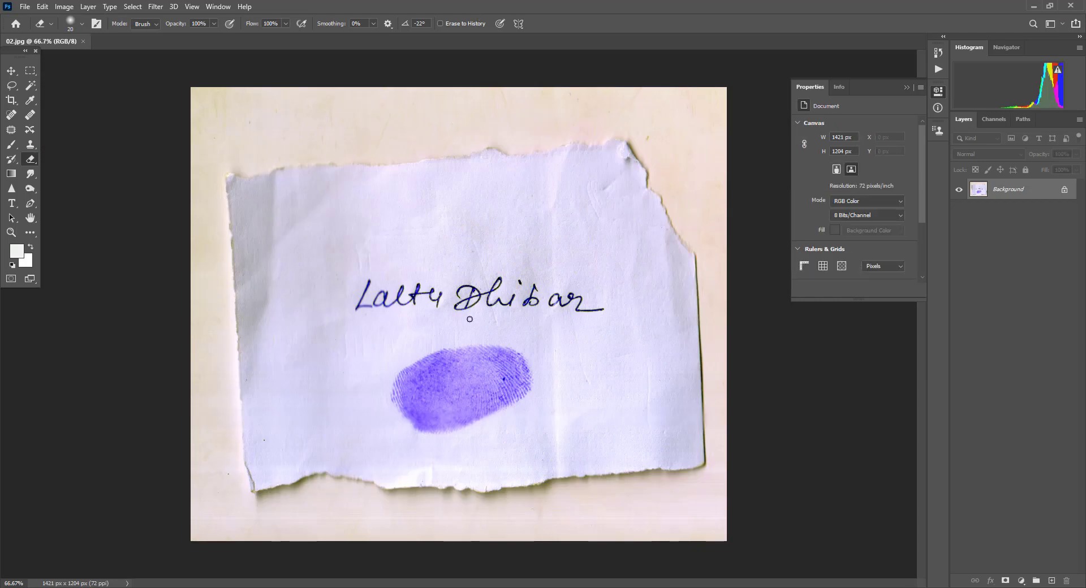
Crop 02.jpg to the handwritten signature (832 × 262 px) and convert Background to Layer 0
key(m)
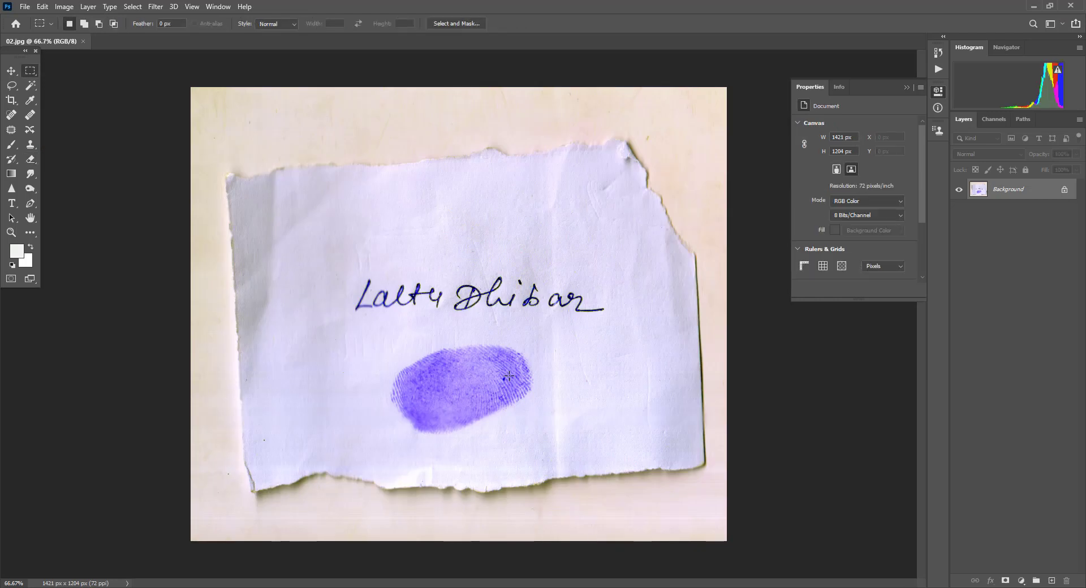
drag(332, 246, 646, 344)
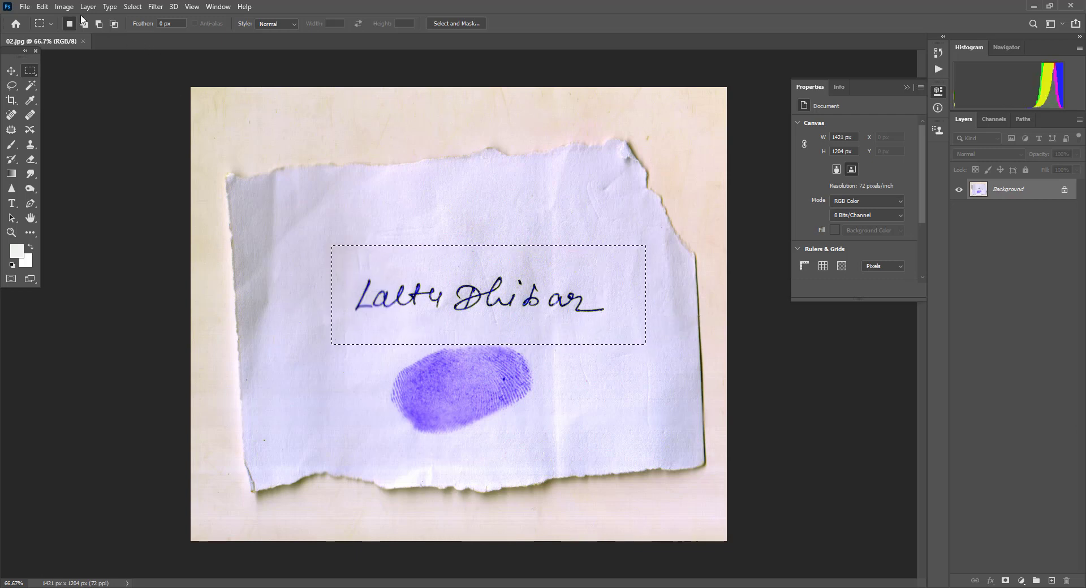
click(64, 6)
click(94, 123)
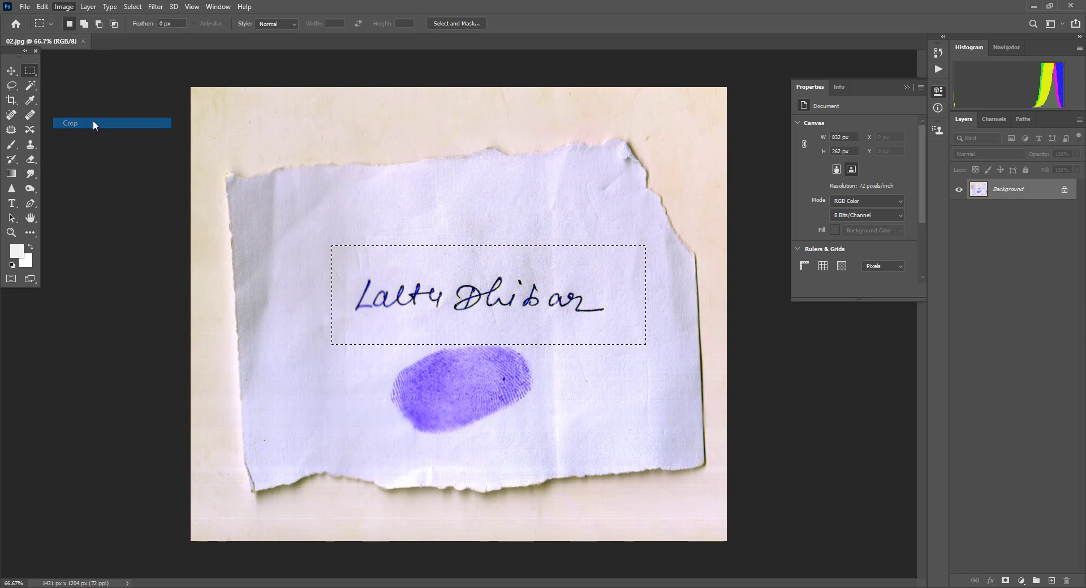
key(ctrl+plus)
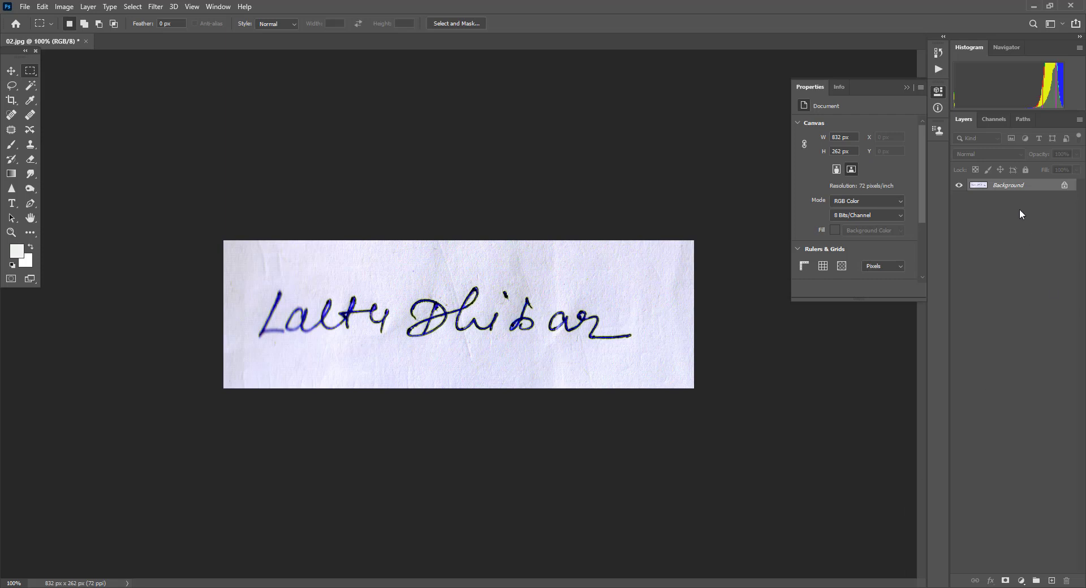
double_click(1018, 194)
key(Return)
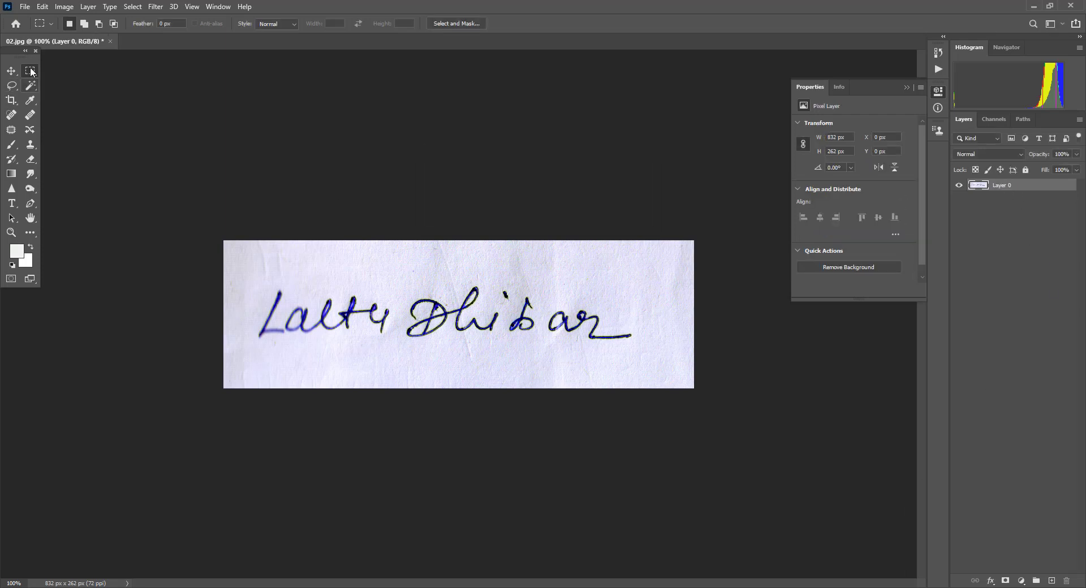
Select all the white paper with several Magic Wand clicks and delete it to transparency
click(30, 91)
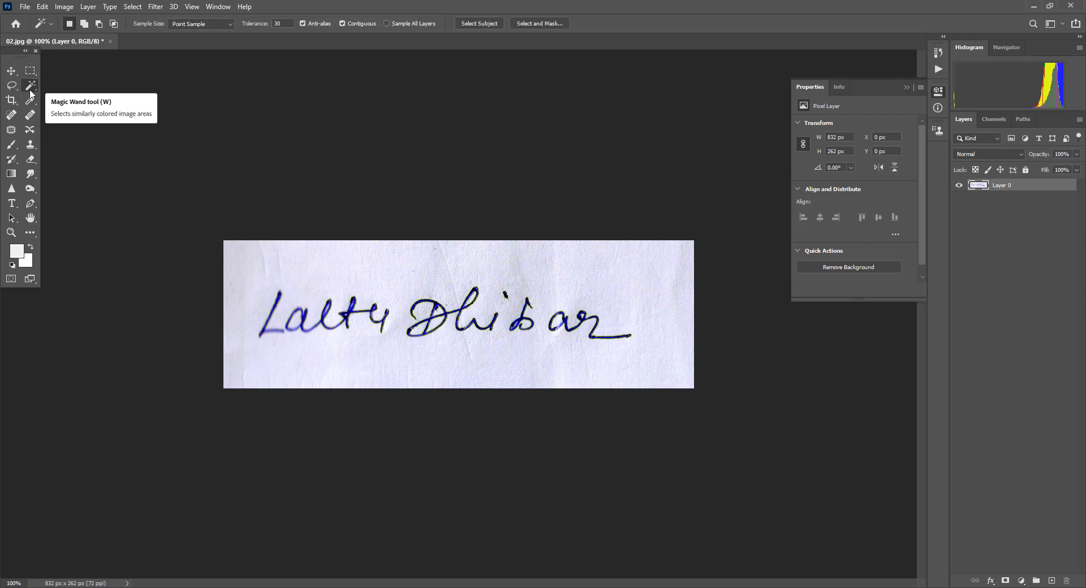
right_click(31, 89)
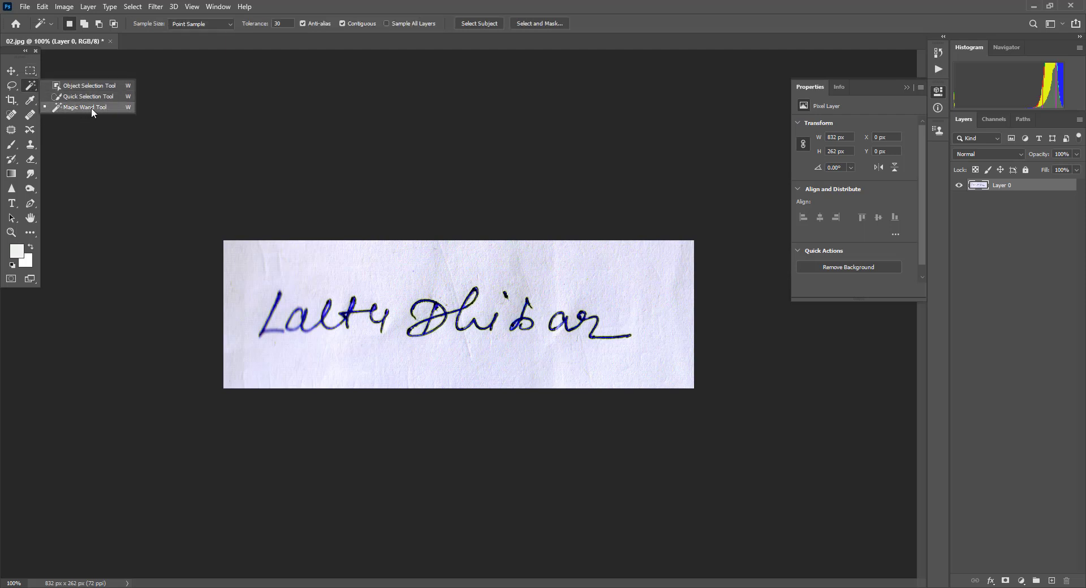
click(91, 108)
click(377, 272)
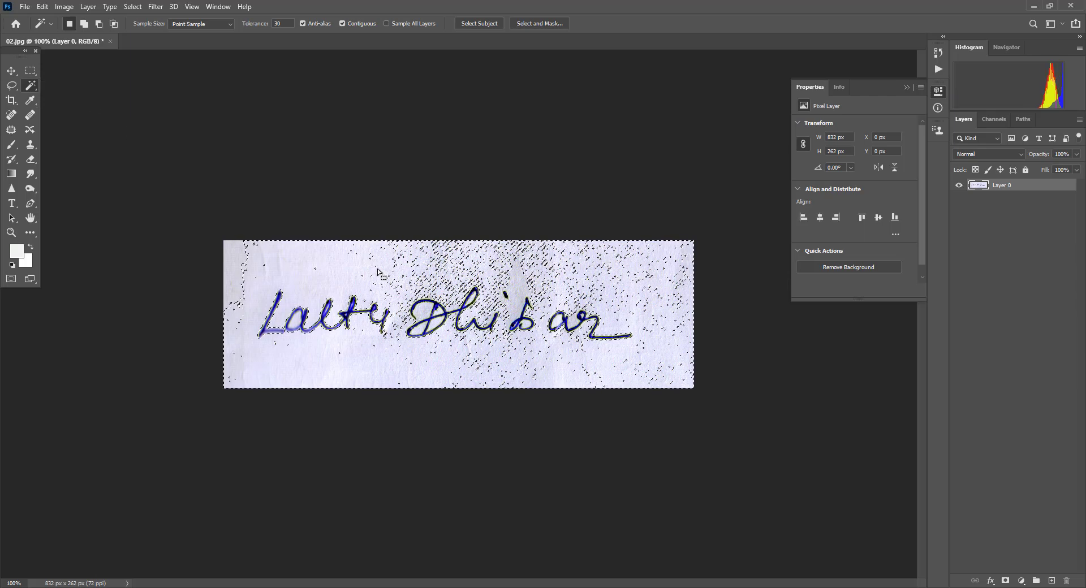
shift+click(321, 269)
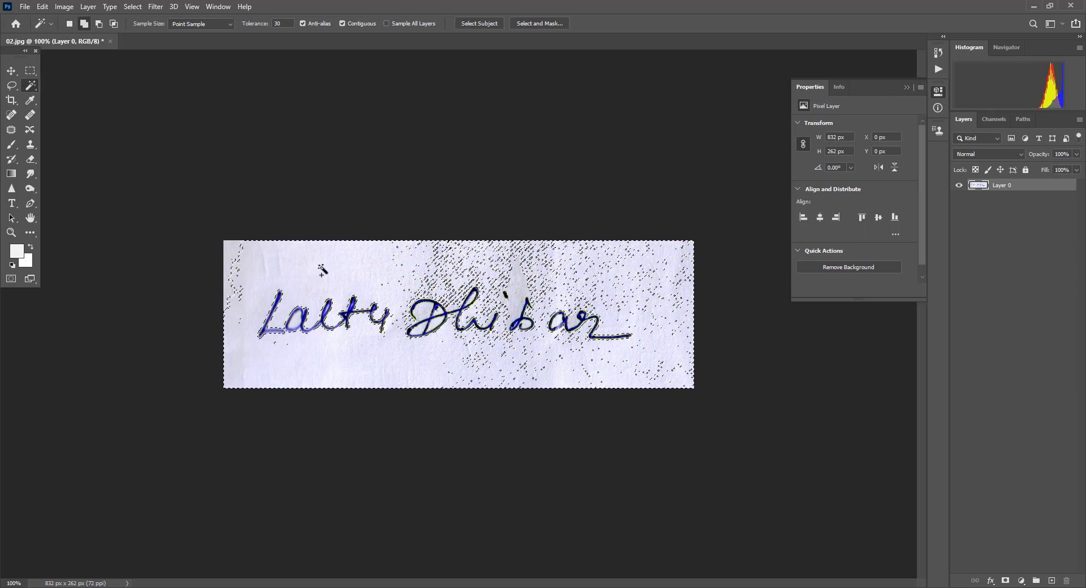
click(243, 262)
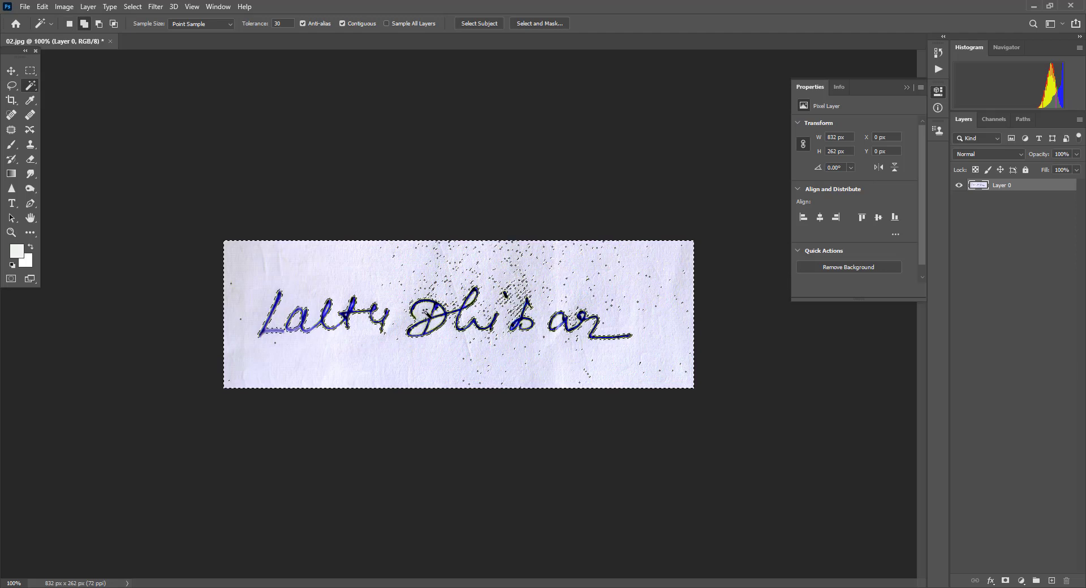
shift+click(432, 335)
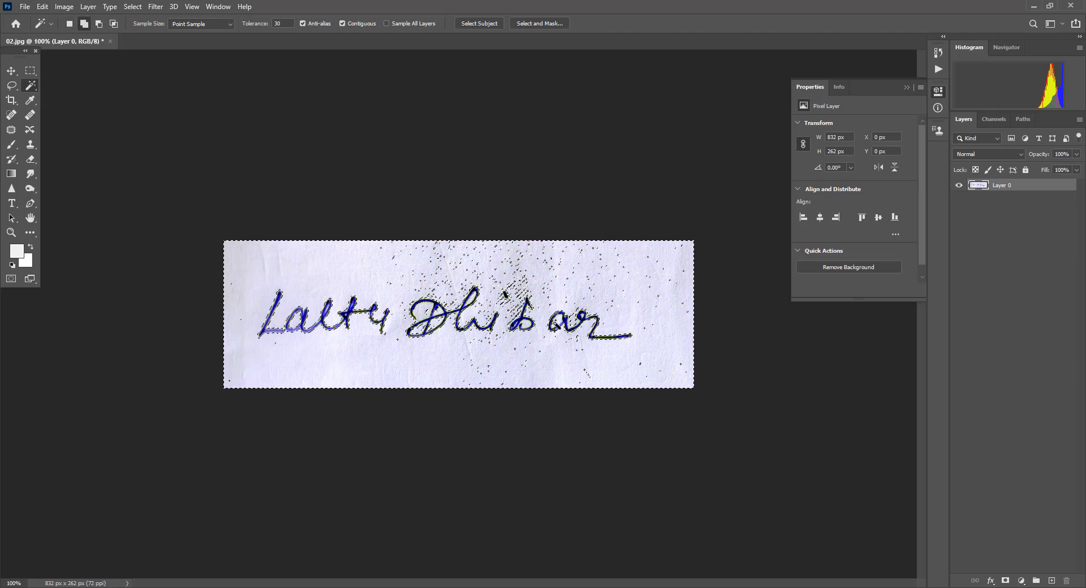
shift+click(526, 326)
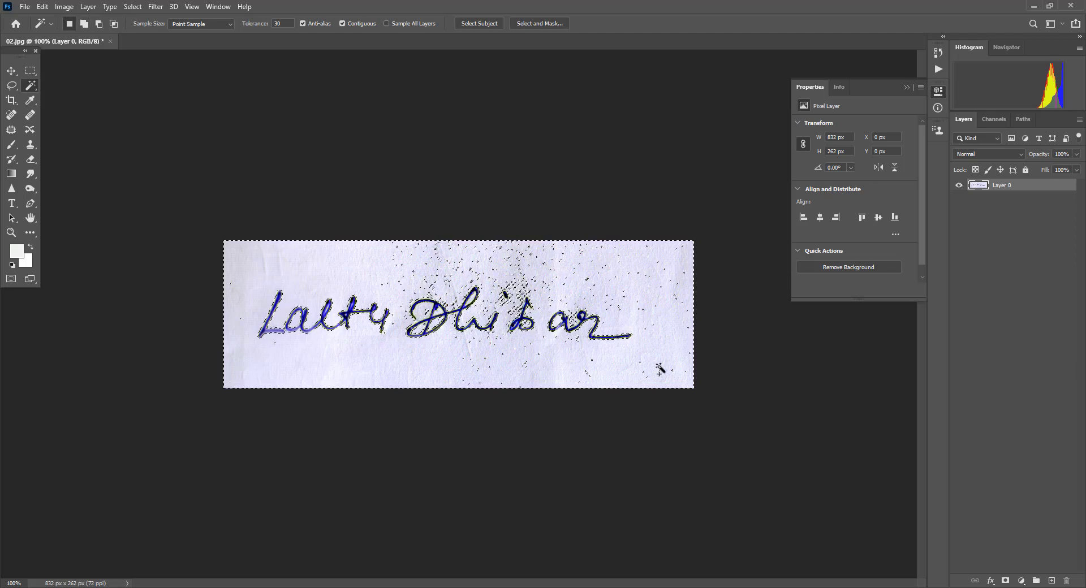
key(Delete)
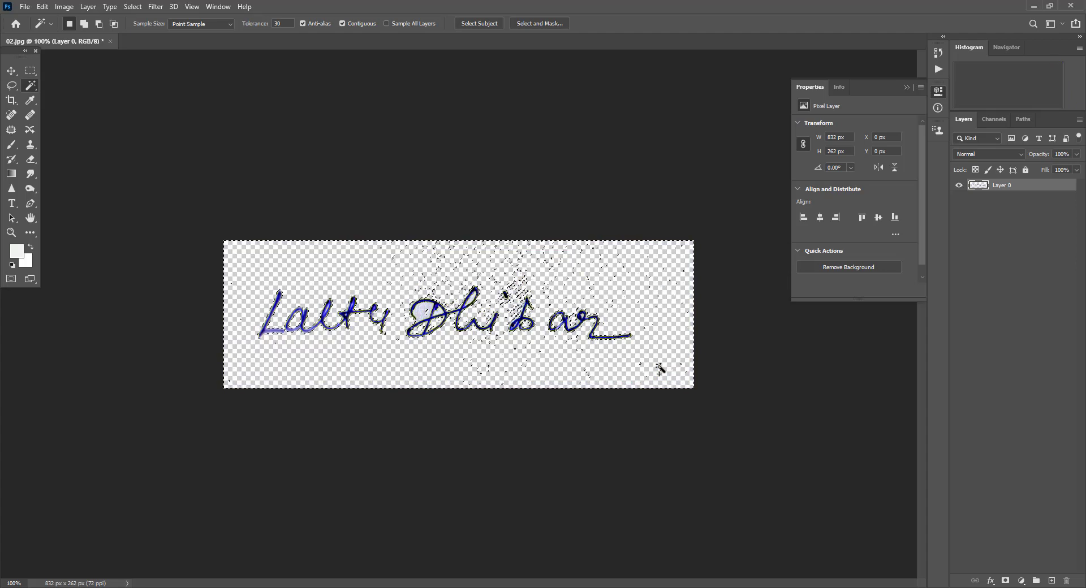
key(ctrl+d)
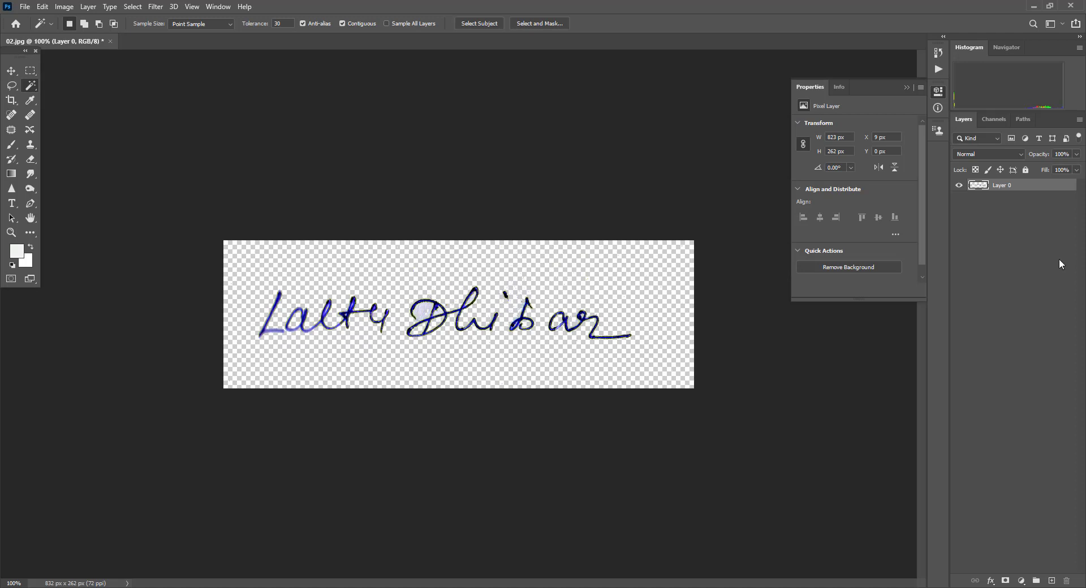
Add a new Layer 1 filled with black and zoom to 200%
click(1052, 580)
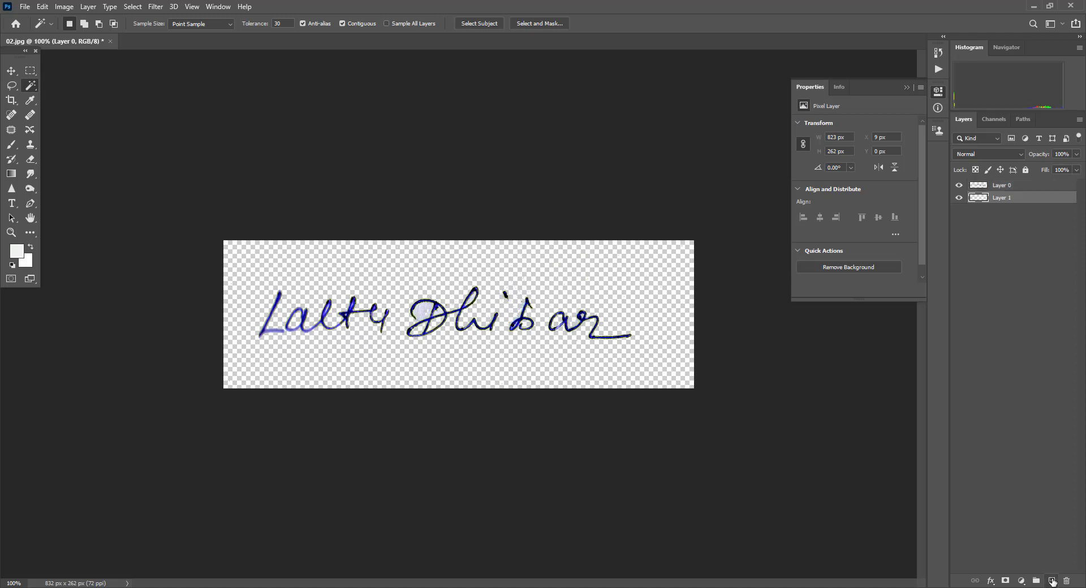
key(d)
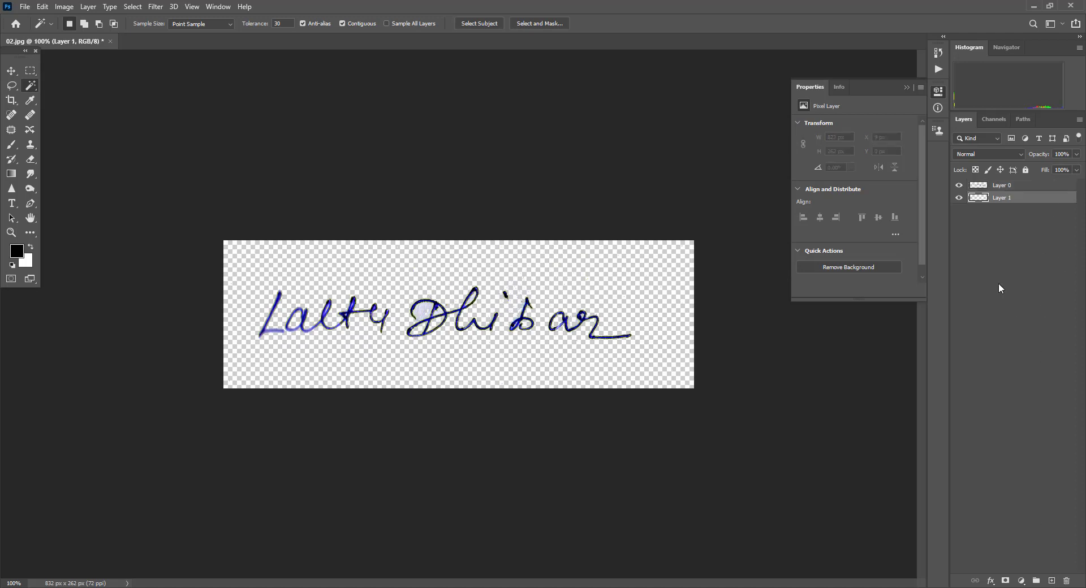
key(alt+BackSpace)
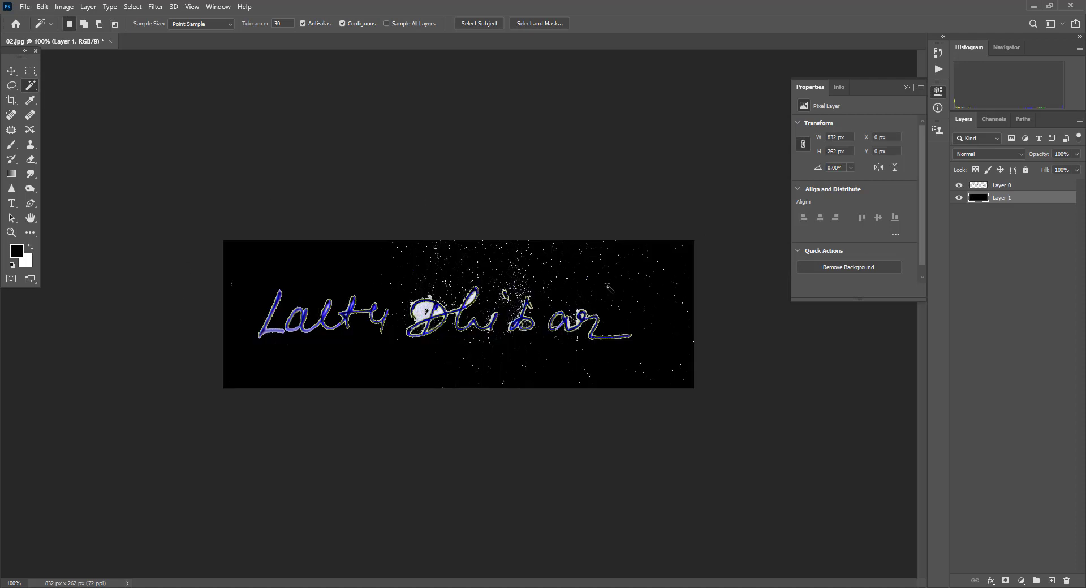
key(ctrl+plus)
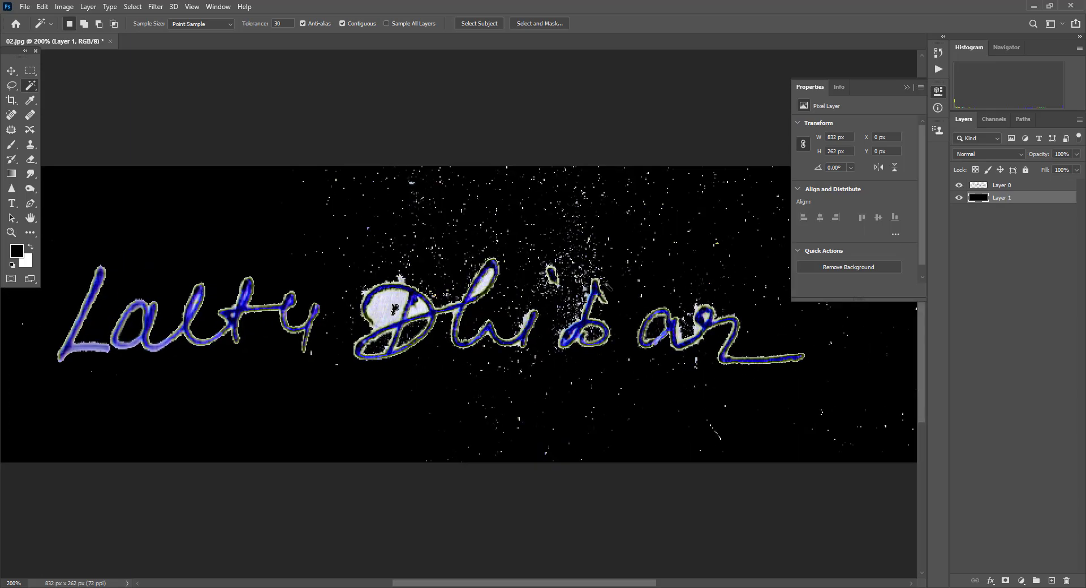
On Layer 0, magic-wand select and delete the white patch inside the D
click(1015, 192)
click(390, 306)
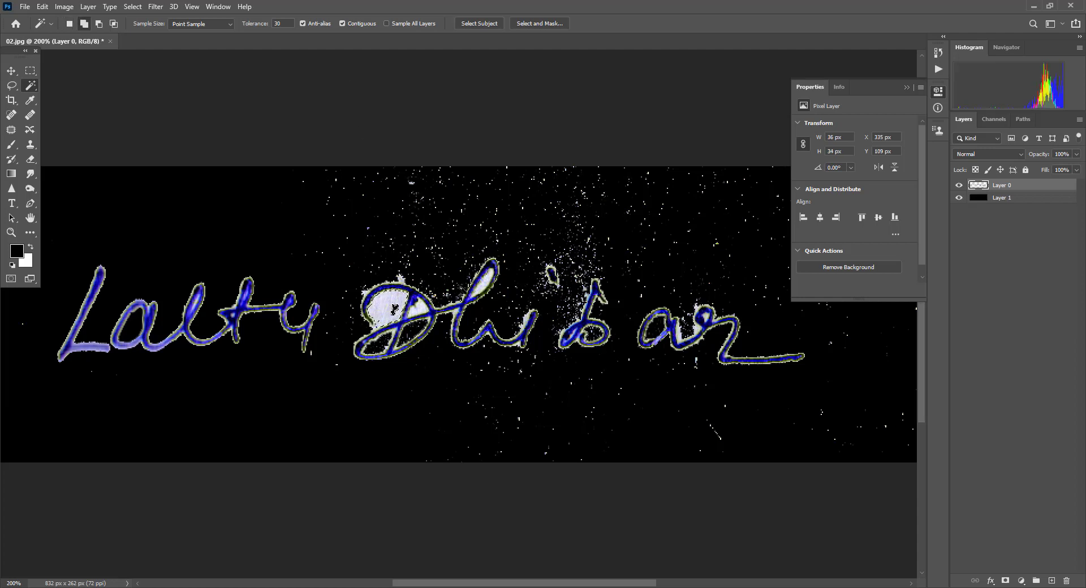
shift+click(483, 286)
shift+click(526, 323)
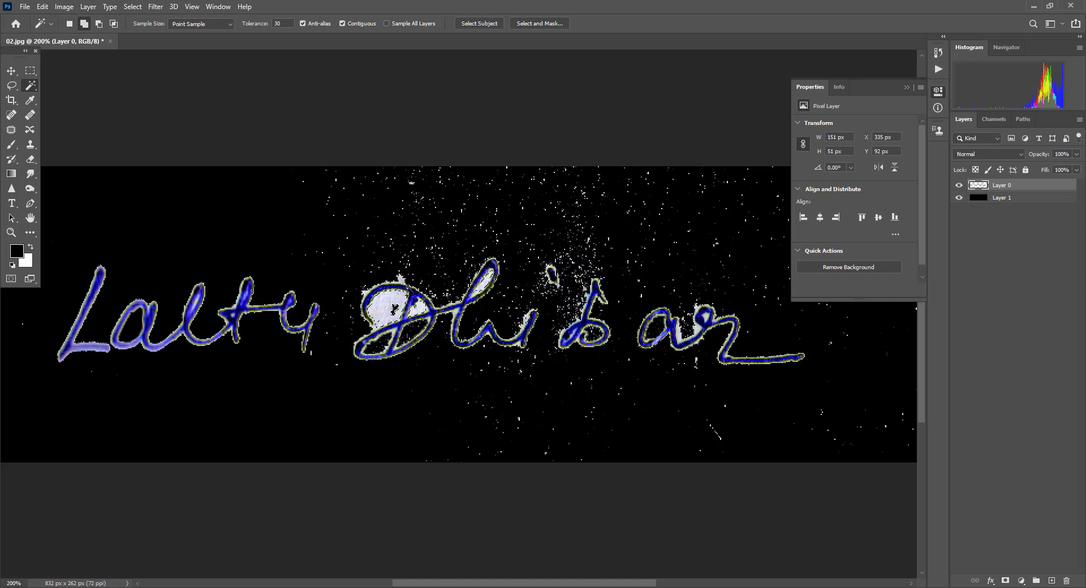
shift+click(394, 307)
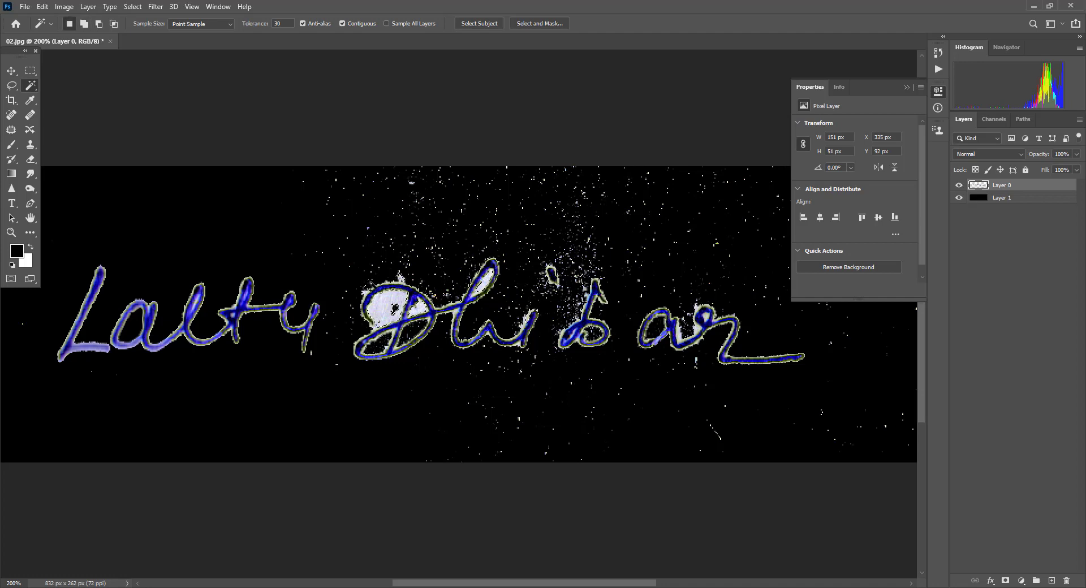
key(Delete)
key(ctrl+d)
drag(546, 257, 384, 290)
Lasso and delete the white specks around the second word
key(l)
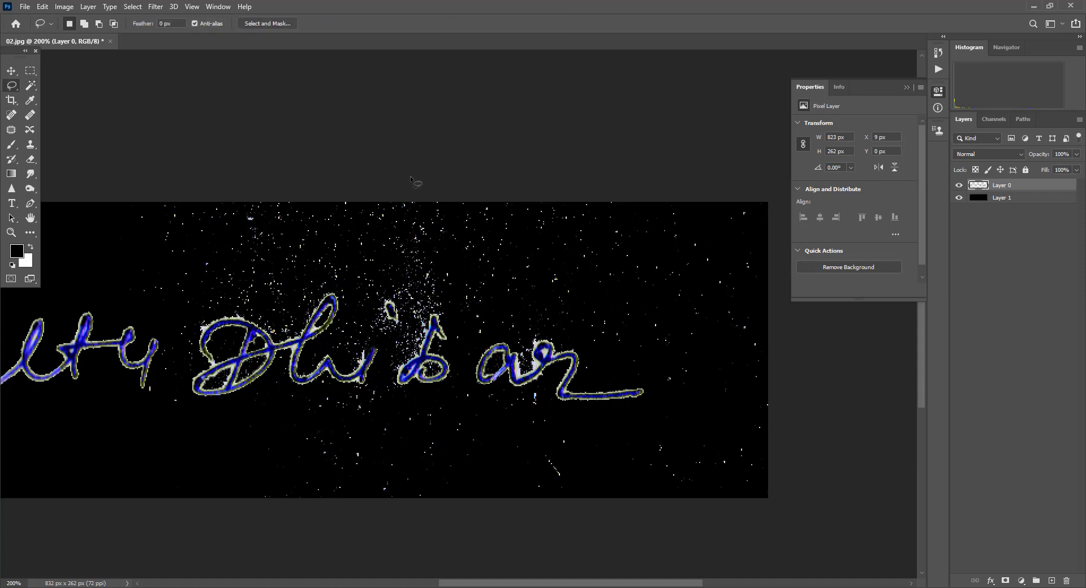
mouse_move(170, 180)
mouse_down()
mouse_move(134, 291)
mouse_move(545, 333)
mouse_move(653, 384)
mouse_move(617, 428)
mouse_move(560, 415)
mouse_move(546, 396)
mouse_move(372, 398)
mouse_move(266, 425)
mouse_move(261, 500)
mouse_move(765, 501)
mouse_move(752, 186)
mouse_move(292, 148)
mouse_move(161, 158)
mouse_up()
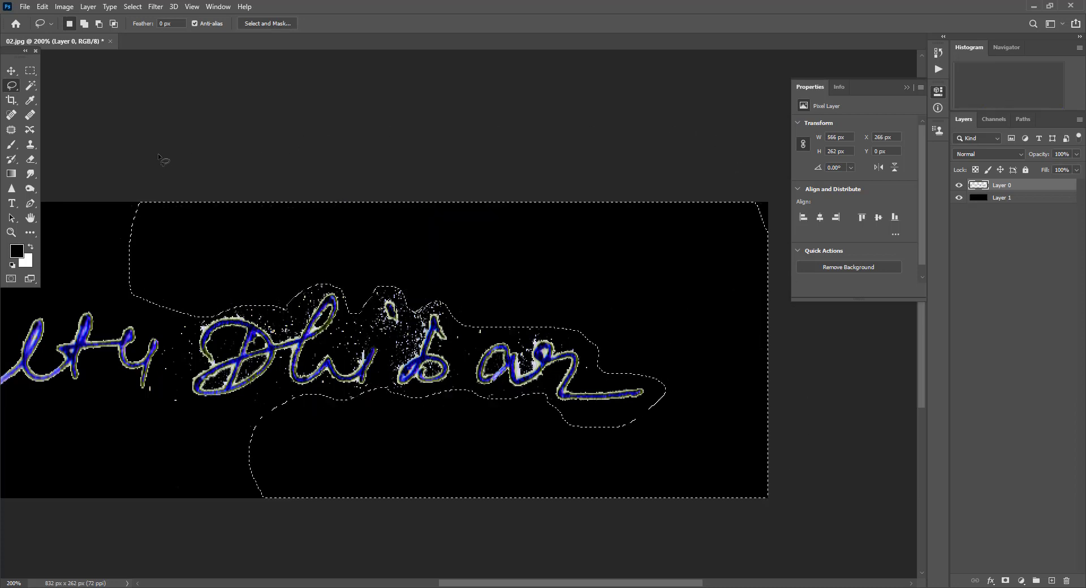
key(Delete)
key(ctrl+d)
Lasso and delete the speckled strip along the left edge
scroll(444, 339, left, 2)
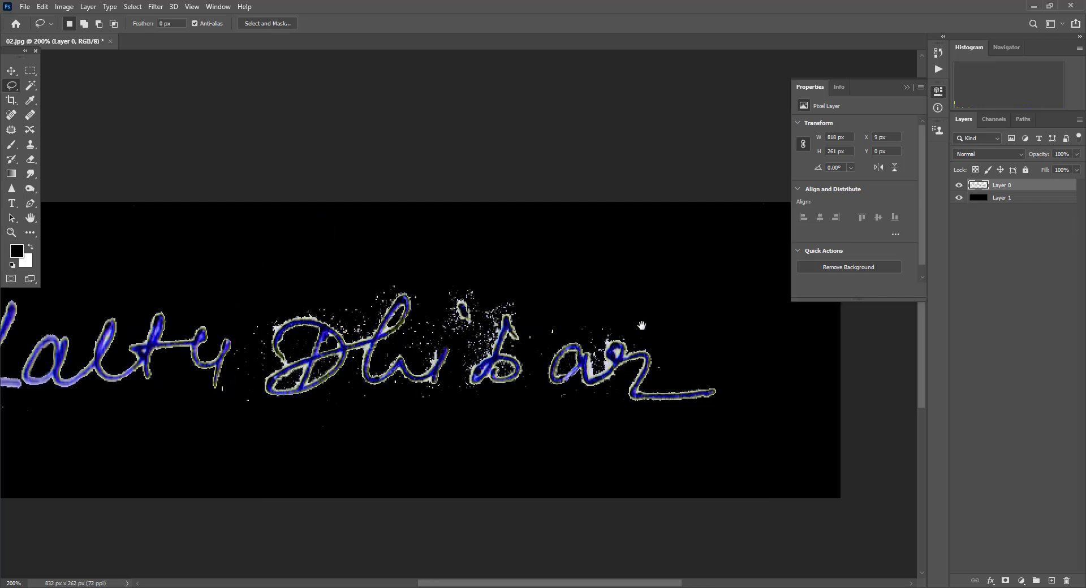
scroll(362, 320, left, 3)
scroll(227, 294, left, 2)
mouse_move(143, 226)
mouse_down()
mouse_move(173, 263)
mouse_move(199, 452)
mouse_move(139, 497)
mouse_move(138, 232)
mouse_up()
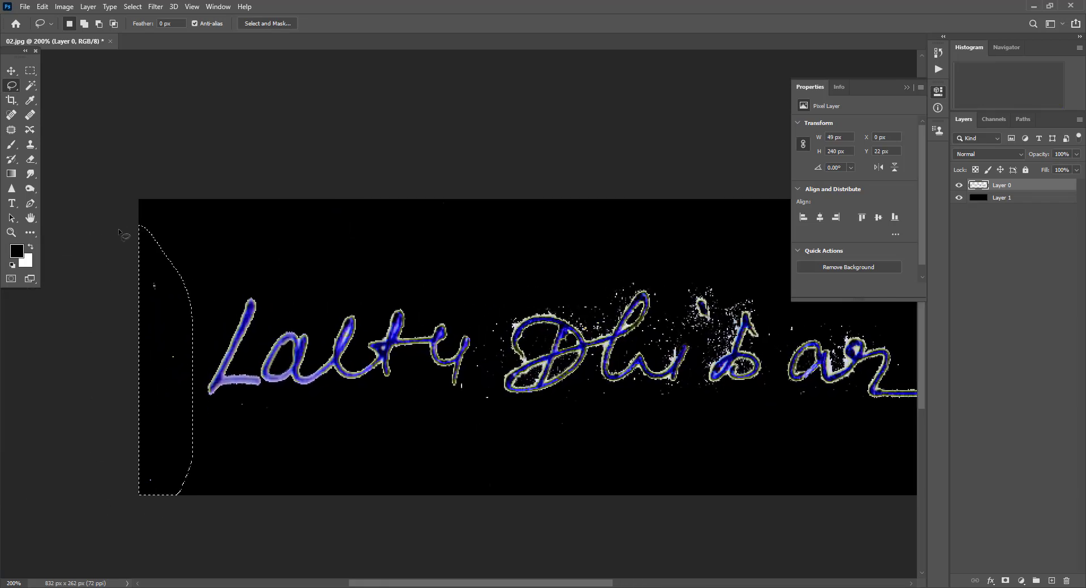
key(Delete)
key(ctrl+d)
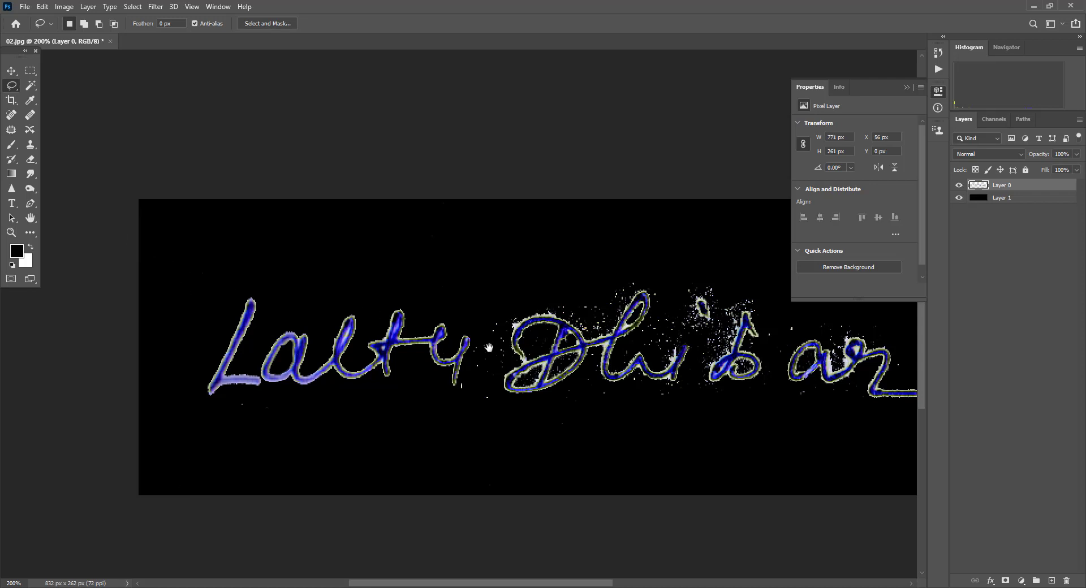
drag(486, 348, 387, 329)
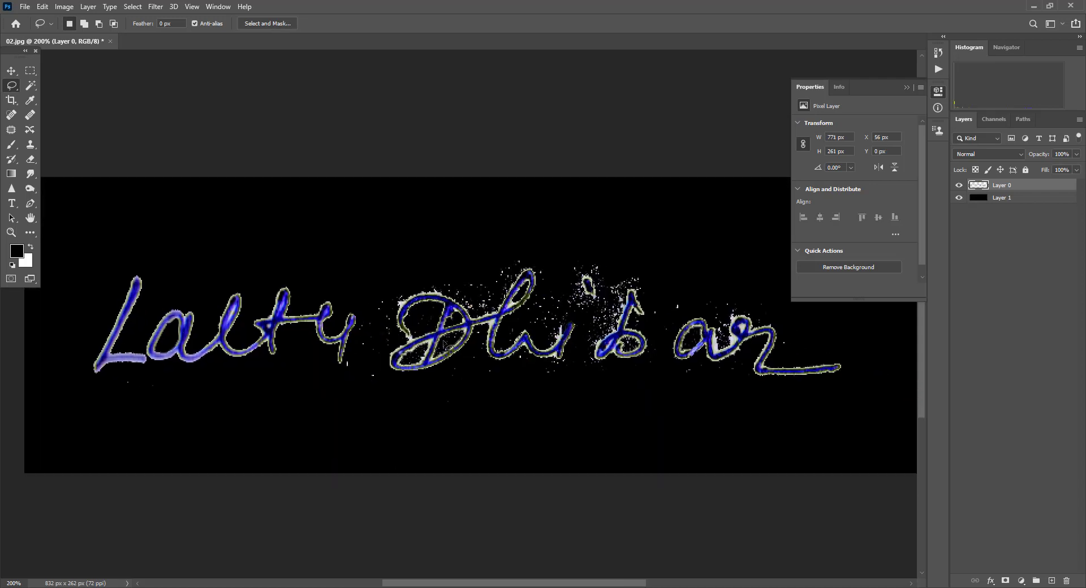
key(ctrl+l)
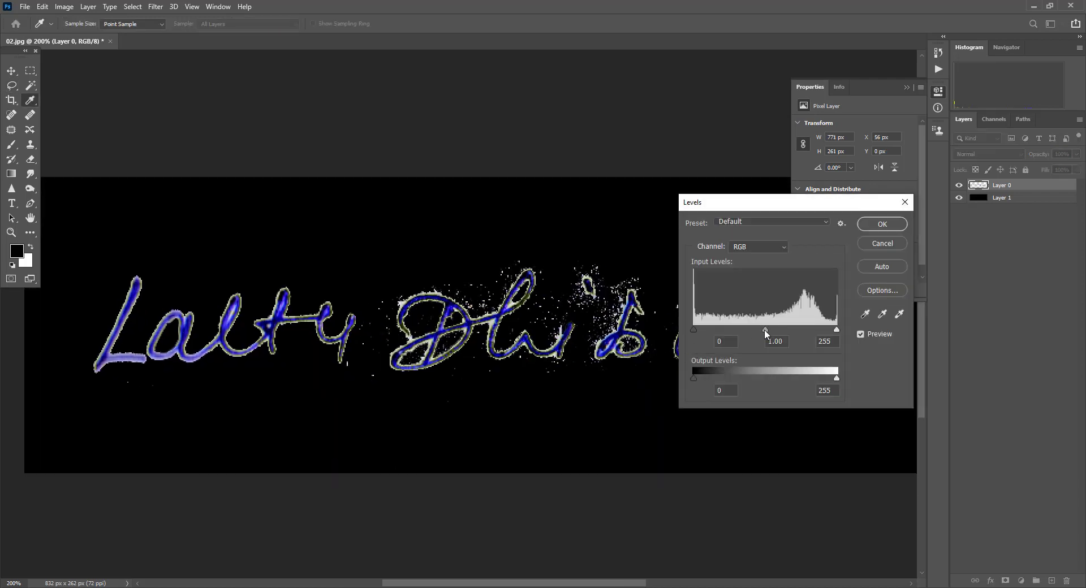
Apply Levels with brighter RGB midtones and a shifted Blue-channel midtone for vivid blue ink
mouse_move(764, 331)
mouse_down()
mouse_move(687, 339)
mouse_move(752, 338)
mouse_up()
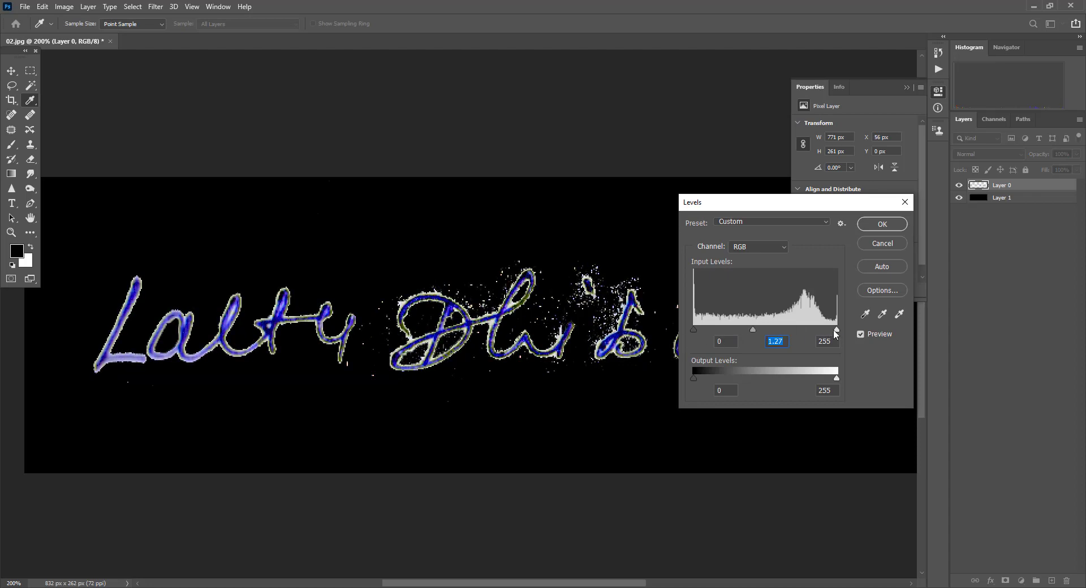
click(768, 246)
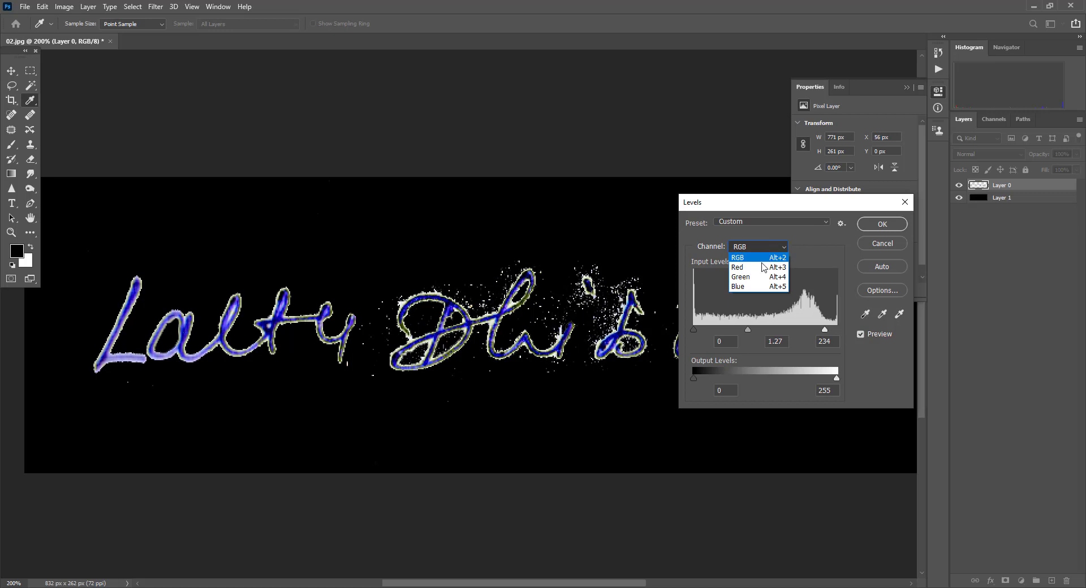
click(755, 287)
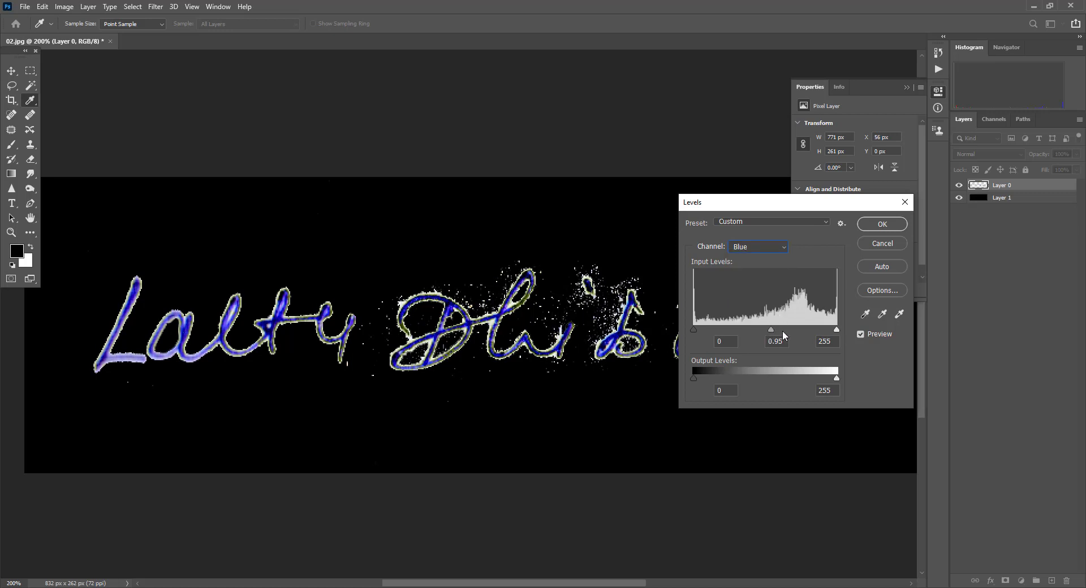
mouse_move(783, 336)
mouse_down()
mouse_move(815, 334)
mouse_move(777, 337)
mouse_up()
click(711, 329)
click(881, 224)
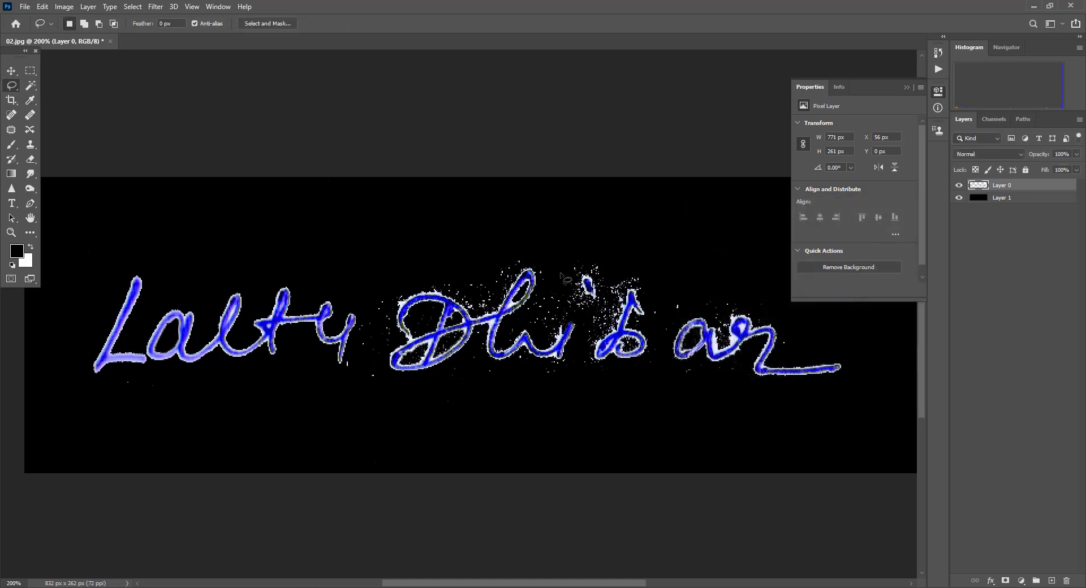
Zoom to 400% and begin a Pen outline around the speckles left of and above the D
key(ctrl+plus)
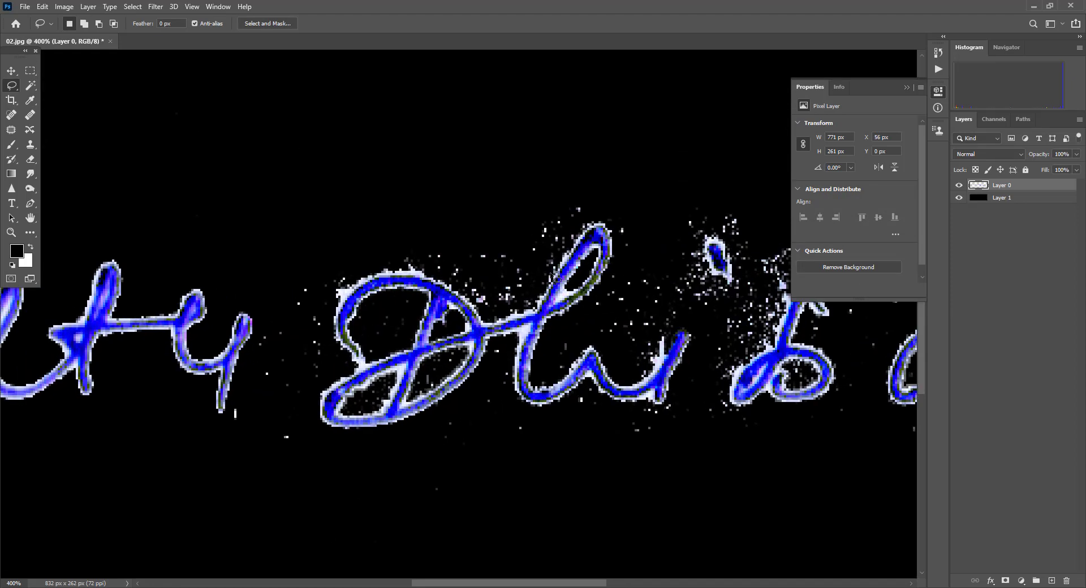
key(p)
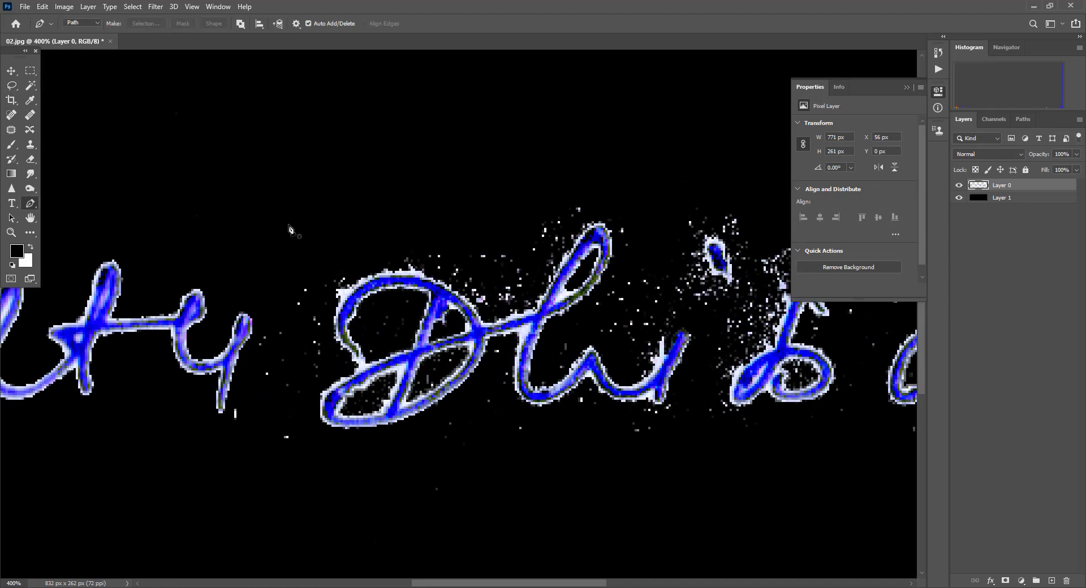
click(273, 216)
drag(285, 333, 286, 352)
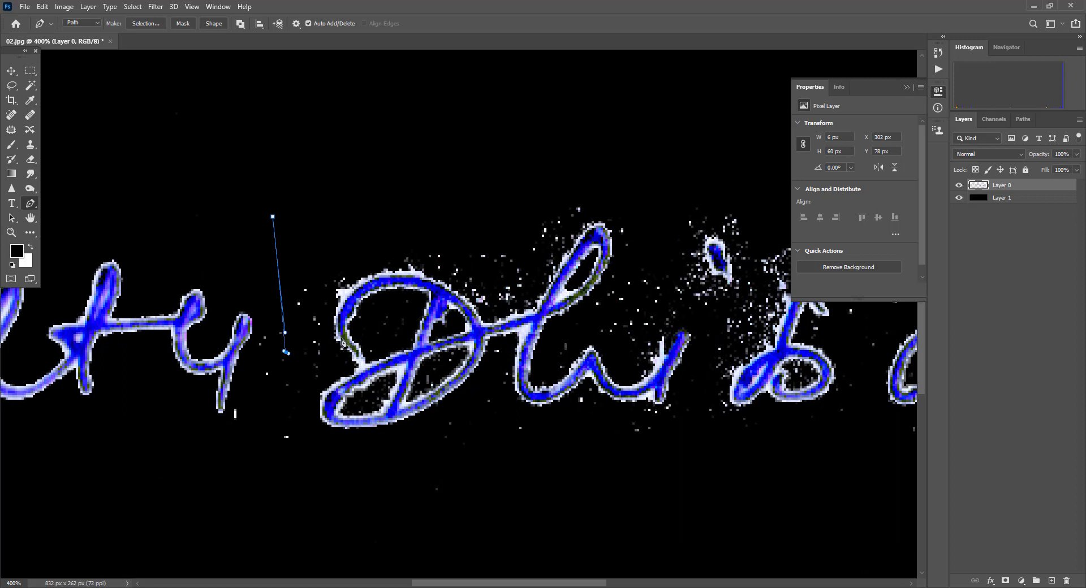
click(340, 338)
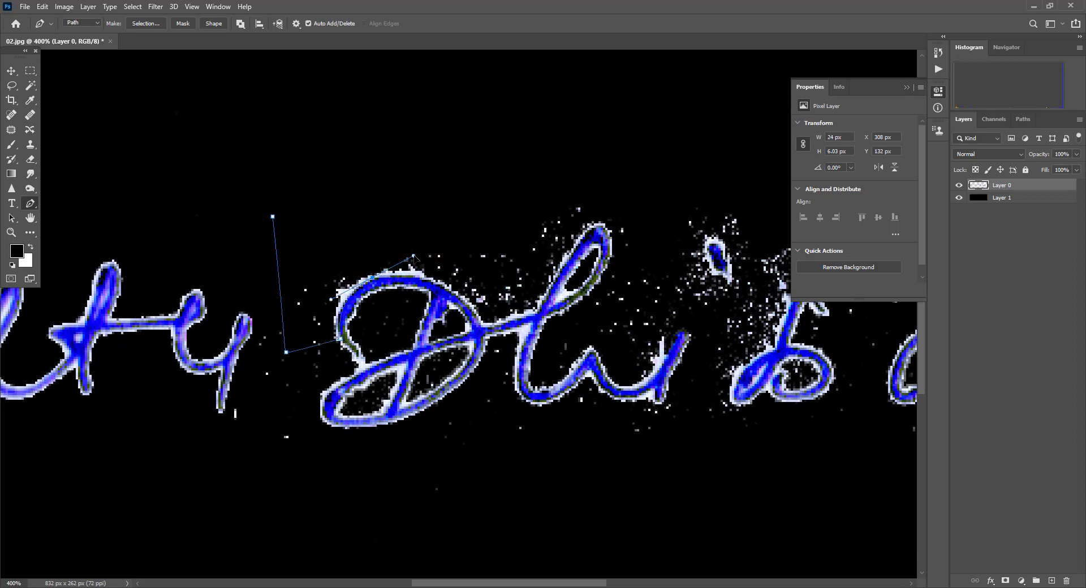
drag(395, 279, 416, 256)
drag(467, 309, 498, 346)
click(485, 334)
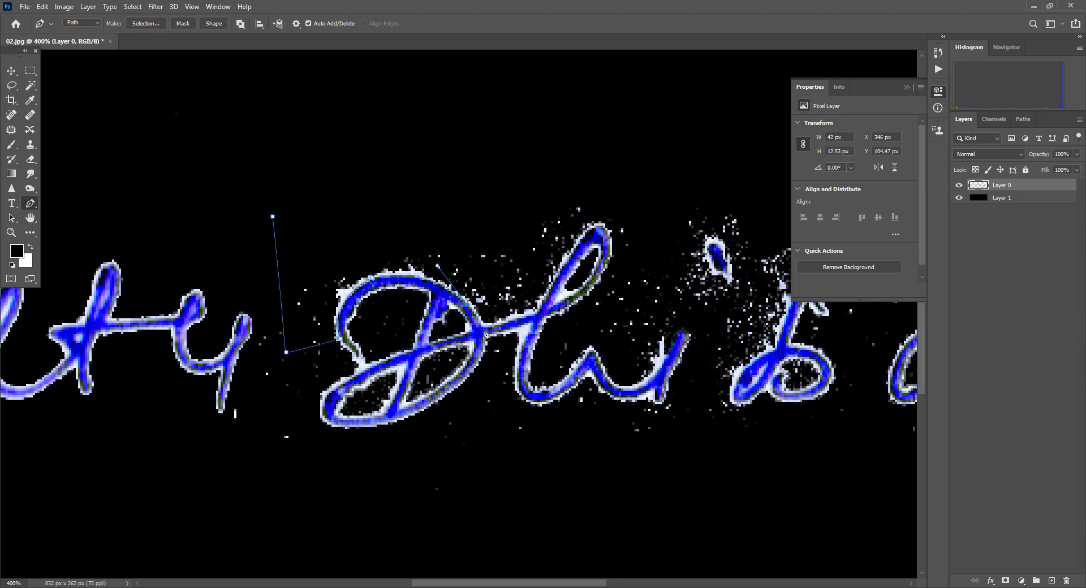
click(536, 312)
Finish the outline over the l's loop and across the top, and load it as a selection
drag(590, 231, 595, 221)
click(612, 239)
click(651, 191)
click(622, 165)
click(517, 167)
click(482, 169)
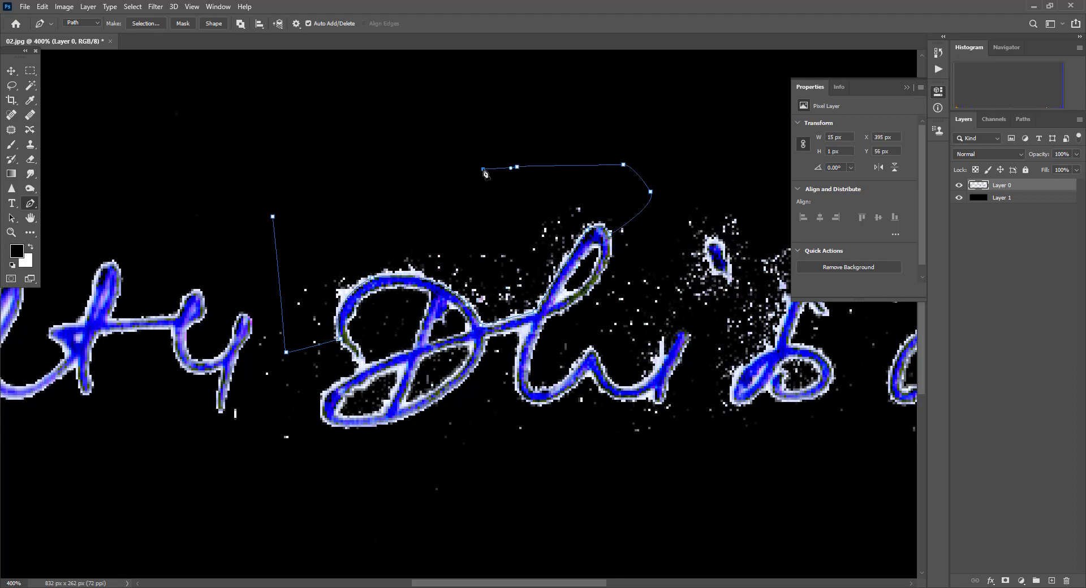
key(ctrl+Return)
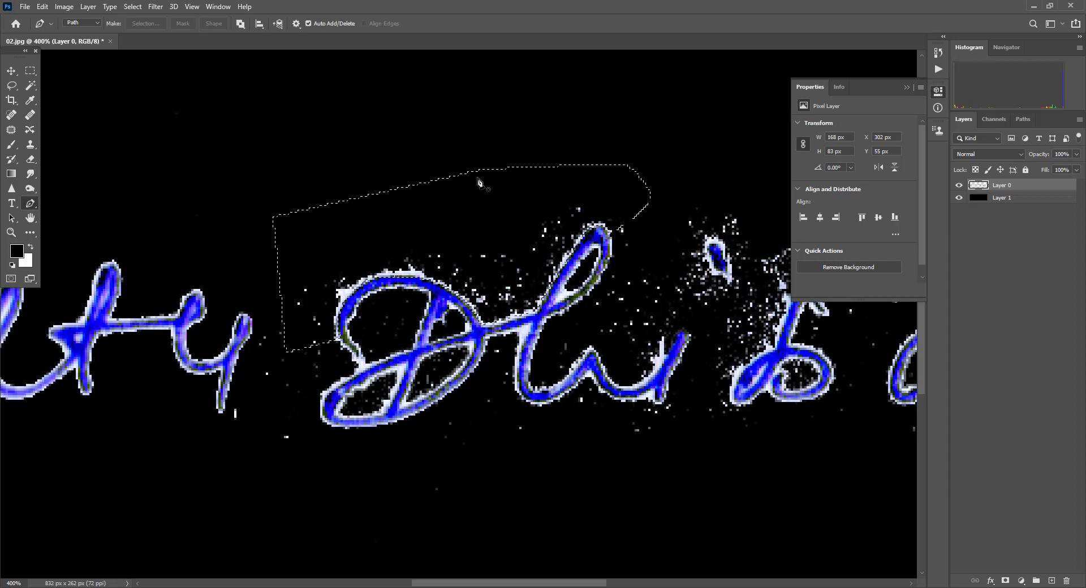
Feather the restored selection, delete the white speckles inside it, then deselect
key(l)
key(alt+l)
click(494, 235)
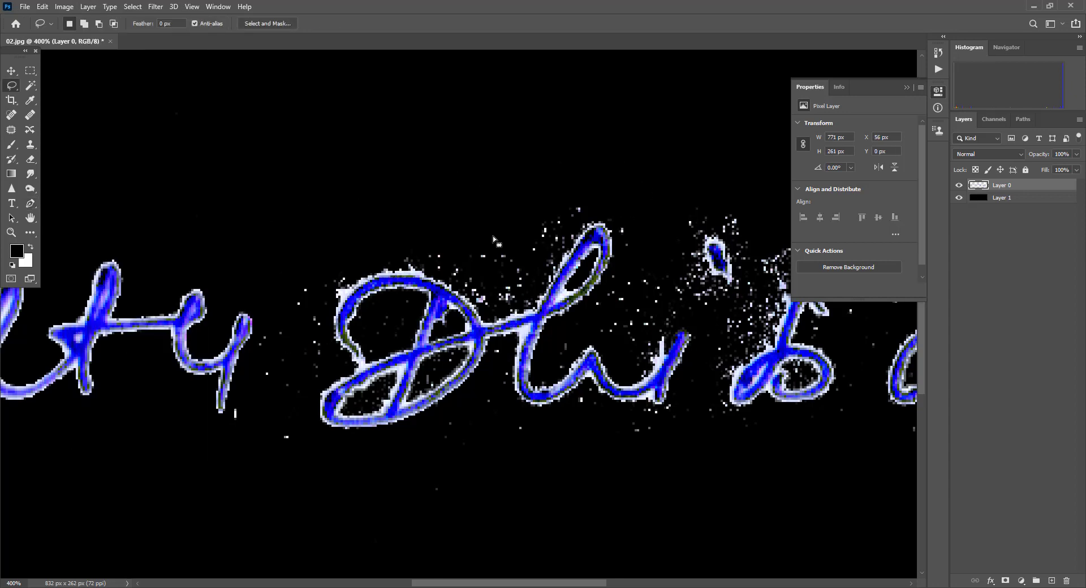
key(ctrl+shift+d)
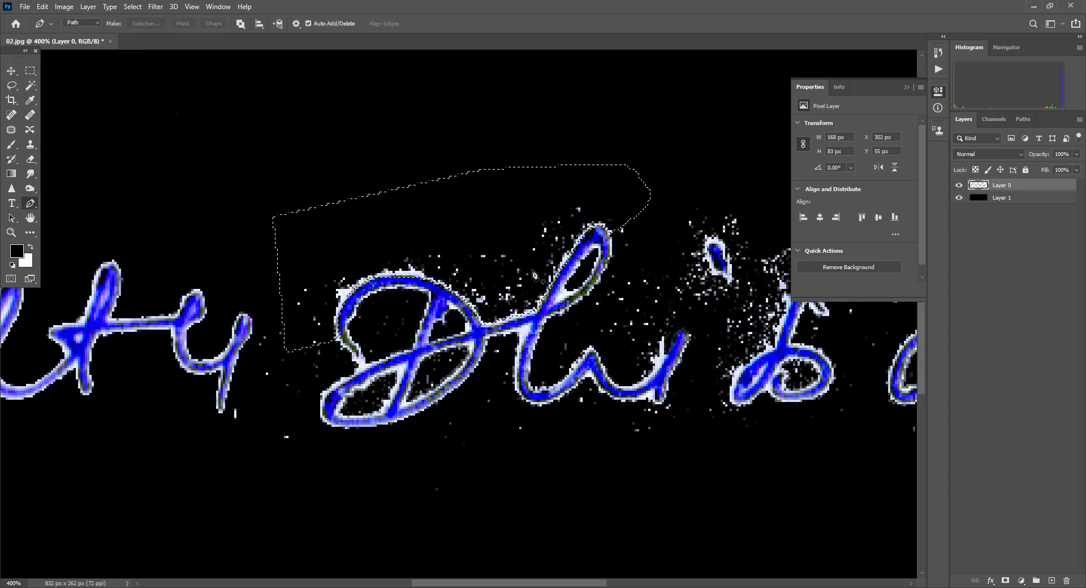
right_click(518, 253)
click(542, 277)
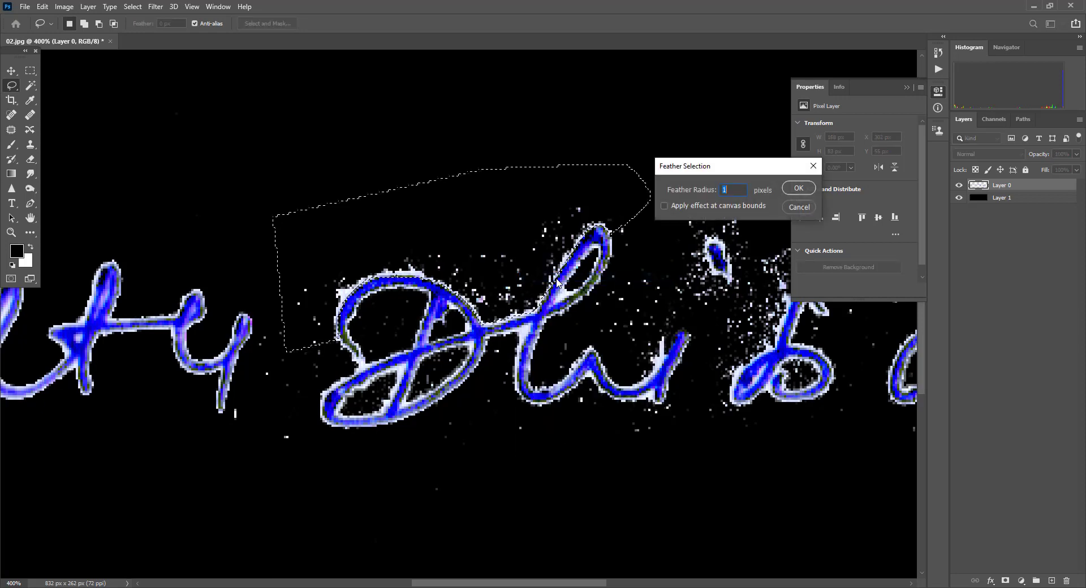
key(Return)
key(Delete)
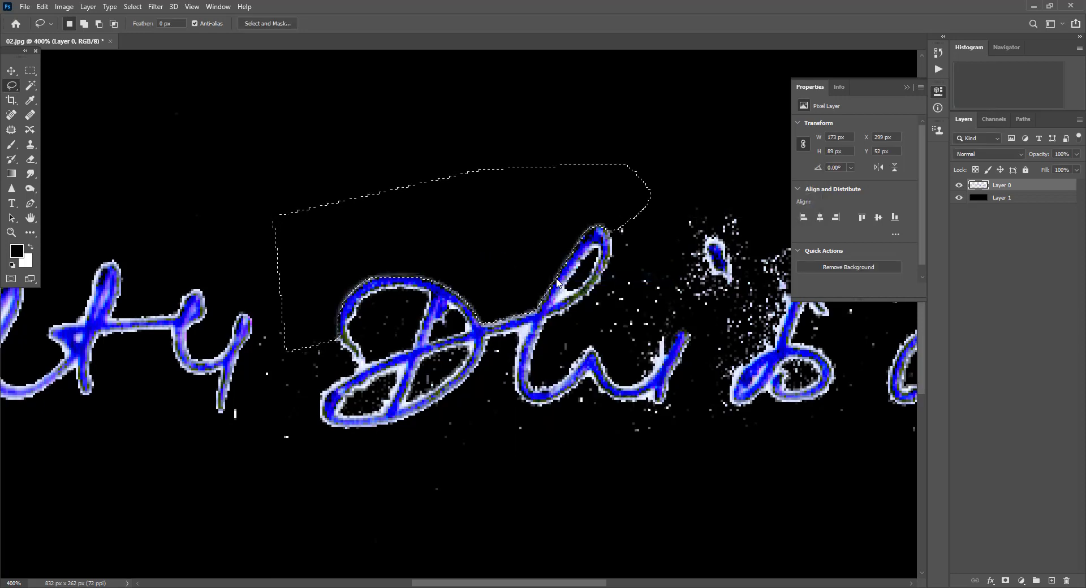
key(ctrl+d)
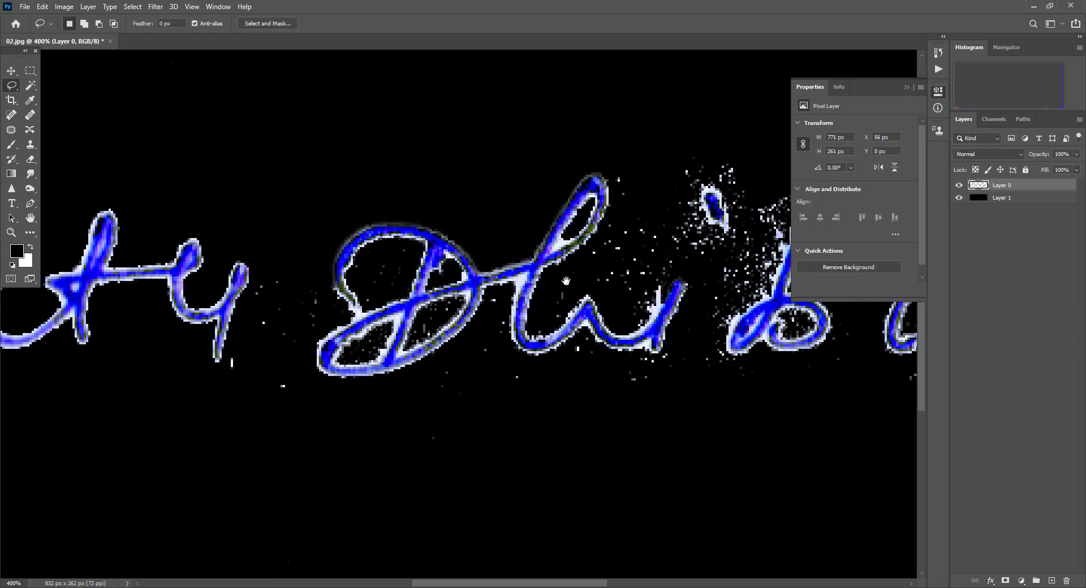
Reselect the area above the D, swap colours, and apply a 0.5 pixel feather
drag(571, 341, 566, 281)
drag(333, 281, 593, 259)
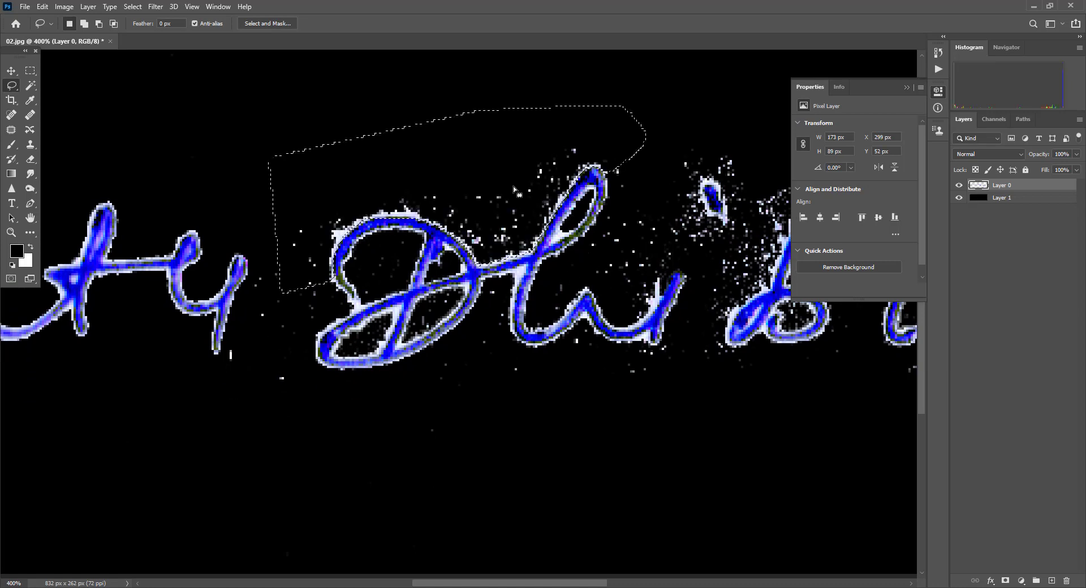
key(x)
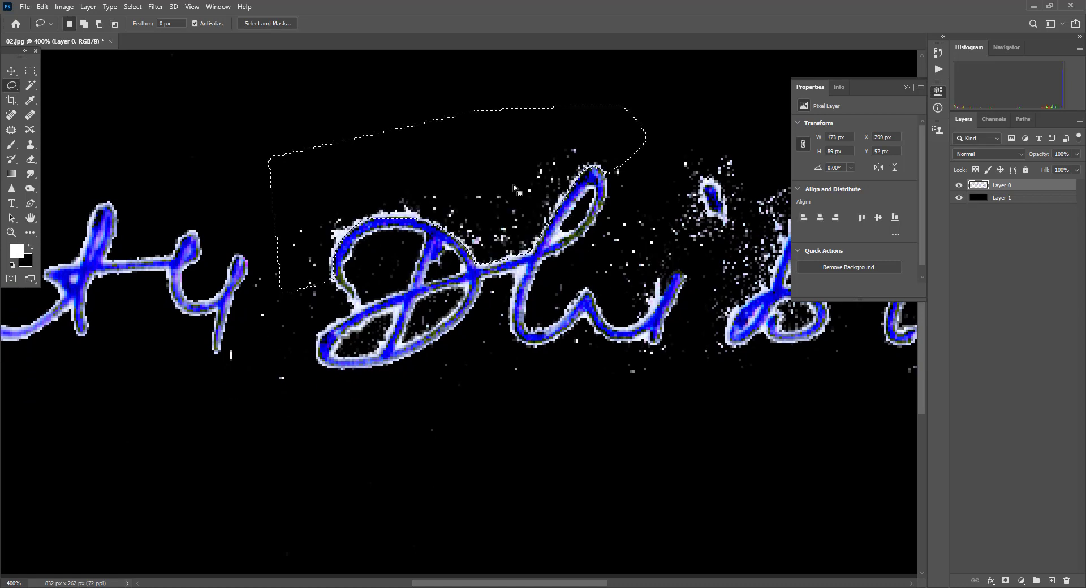
right_click(512, 176)
click(557, 200)
text(0.5)
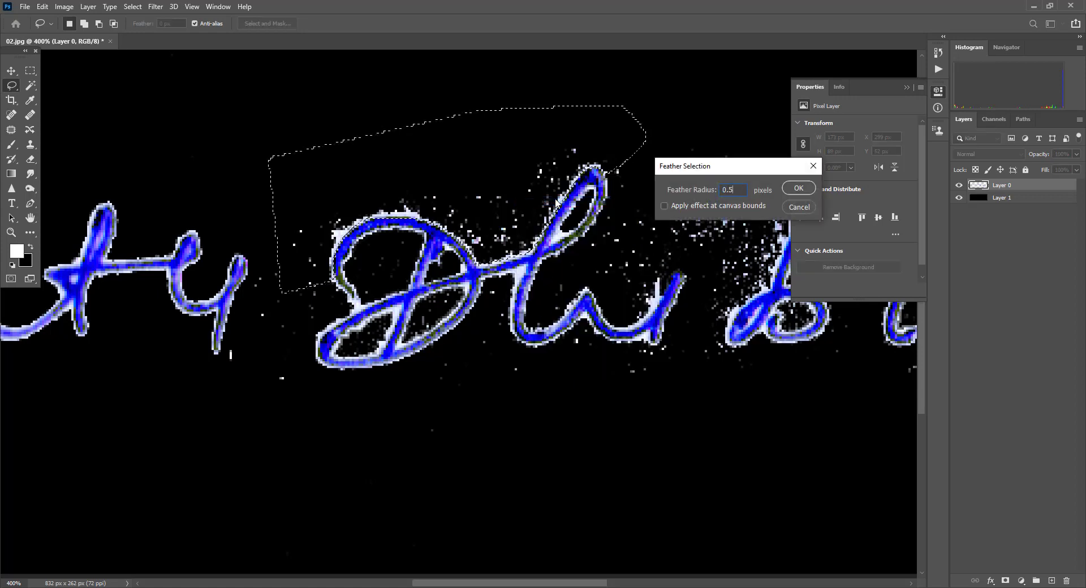
key(Return)
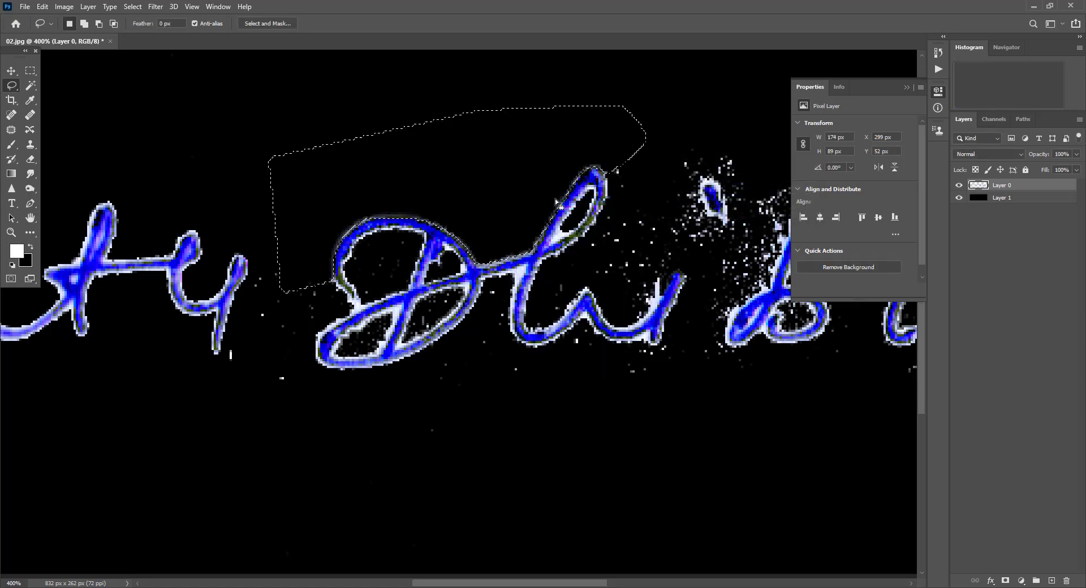
key(ctrl+d)
Select the remaining speckles around the D again and delete them
drag(569, 228, 552, 318)
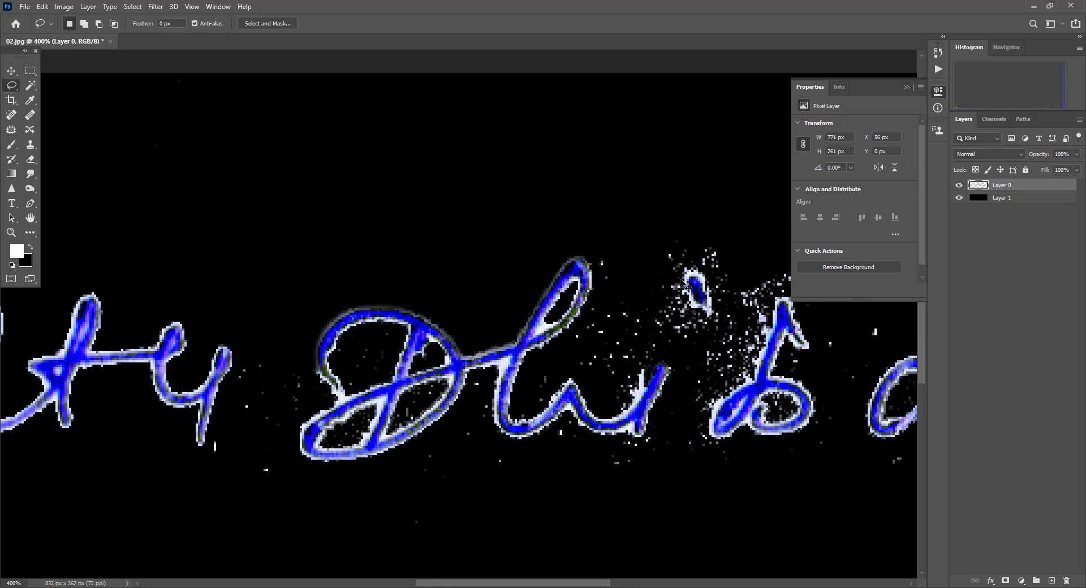
drag(271, 383, 591, 264)
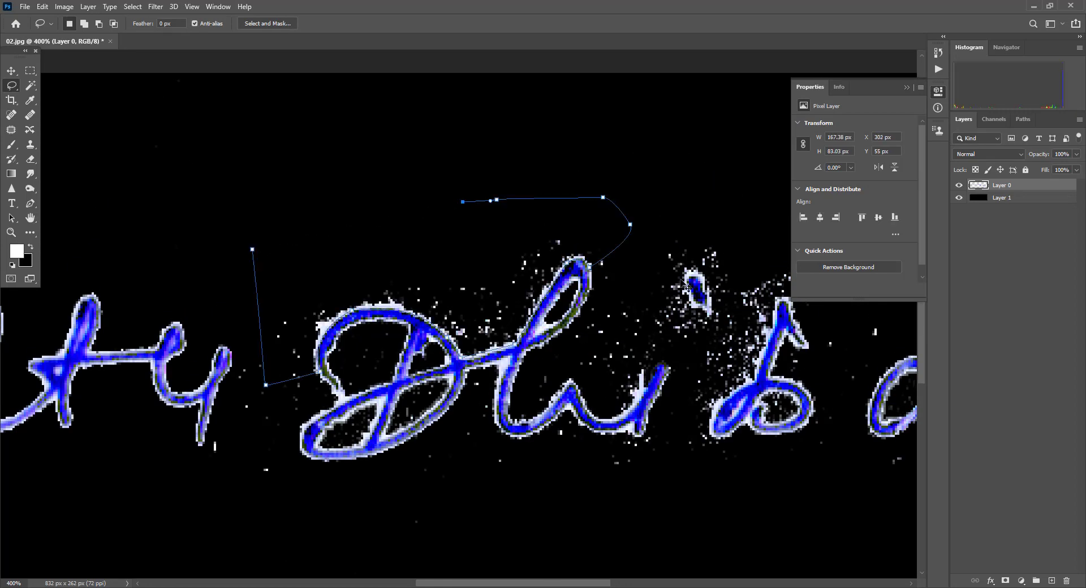
key(ctrl+d)
key(Delete)
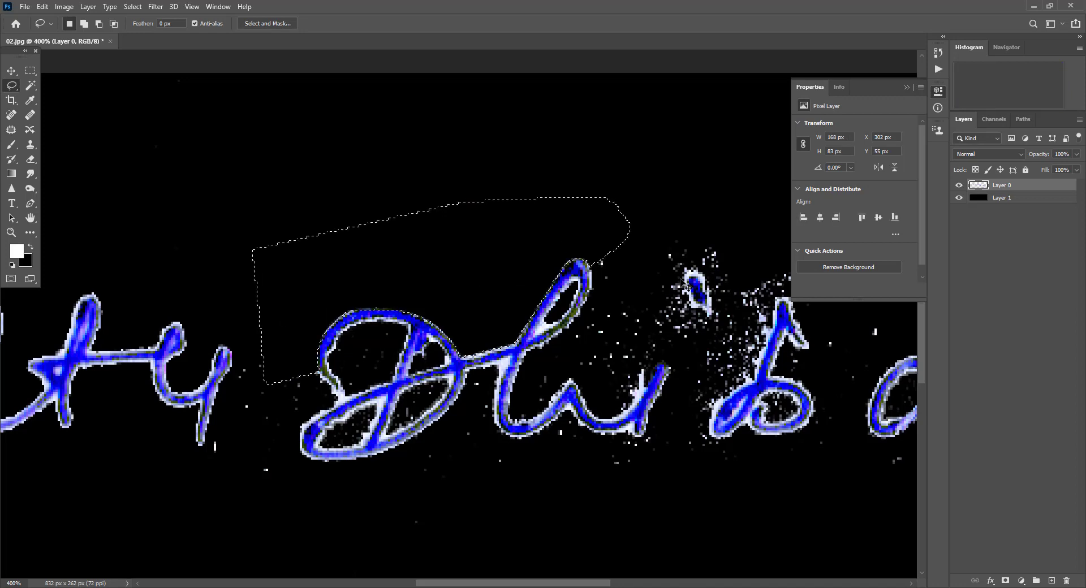
key(ctrl+d)
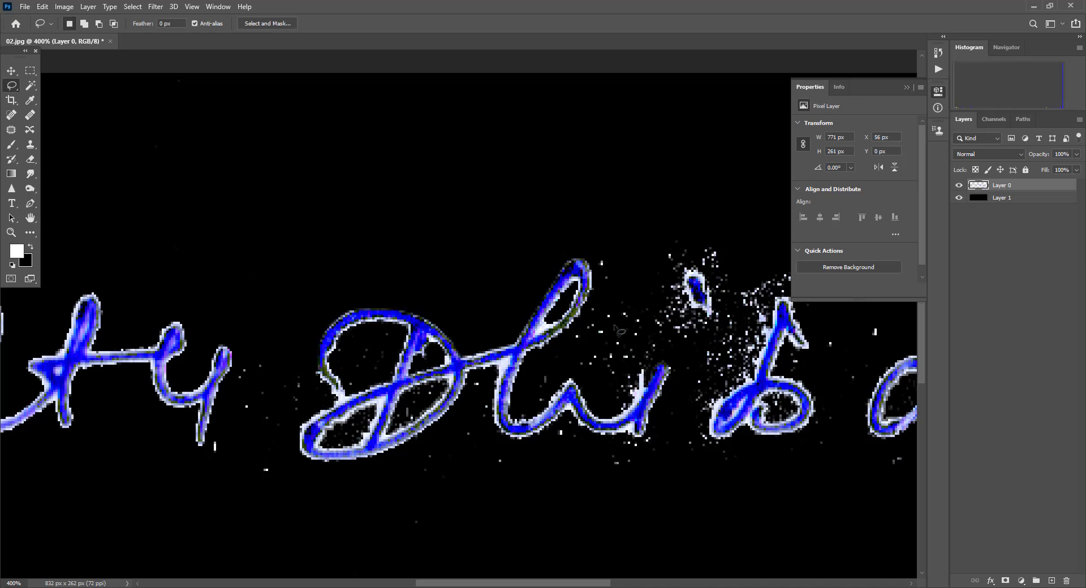
Scroll and pan to bring the right end of the signature into view
scroll(616, 330, down, 3)
scroll(616, 329, up, 1)
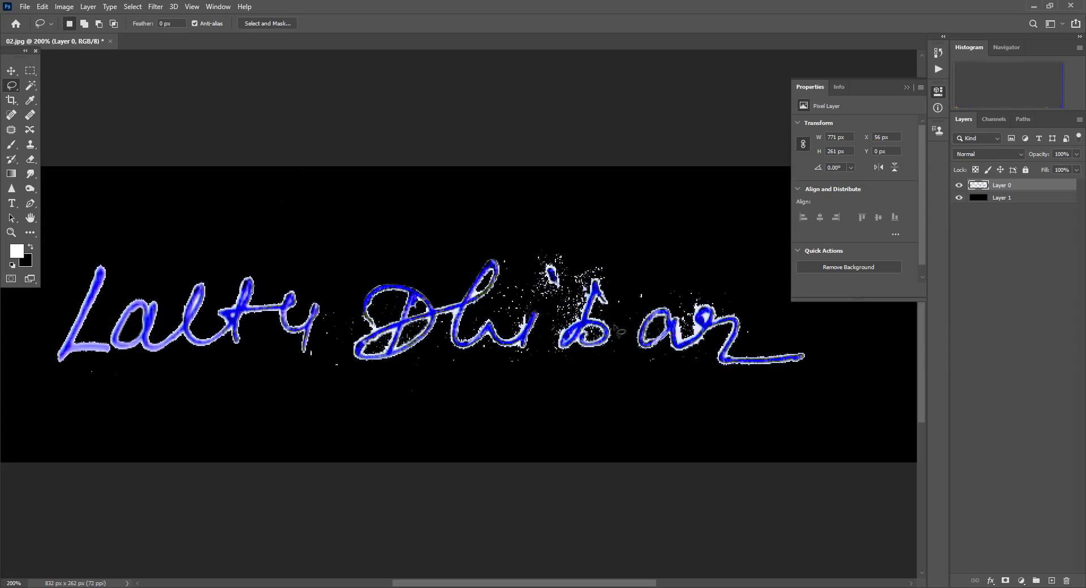
scroll(616, 329, up, 1)
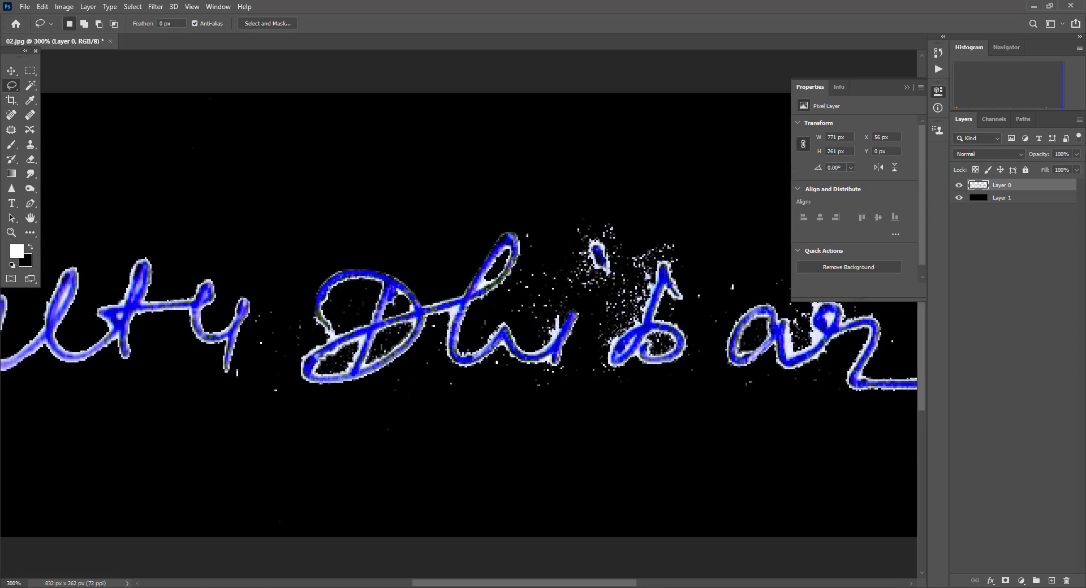
scroll(618, 329, up, 1)
drag(606, 266, 505, 312)
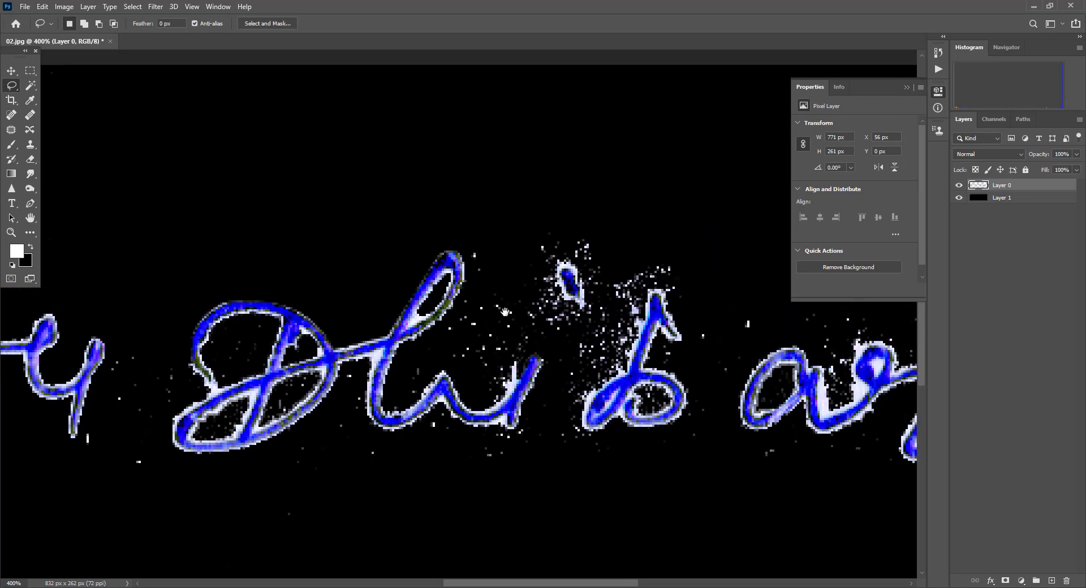
scroll(511, 318, down, 2)
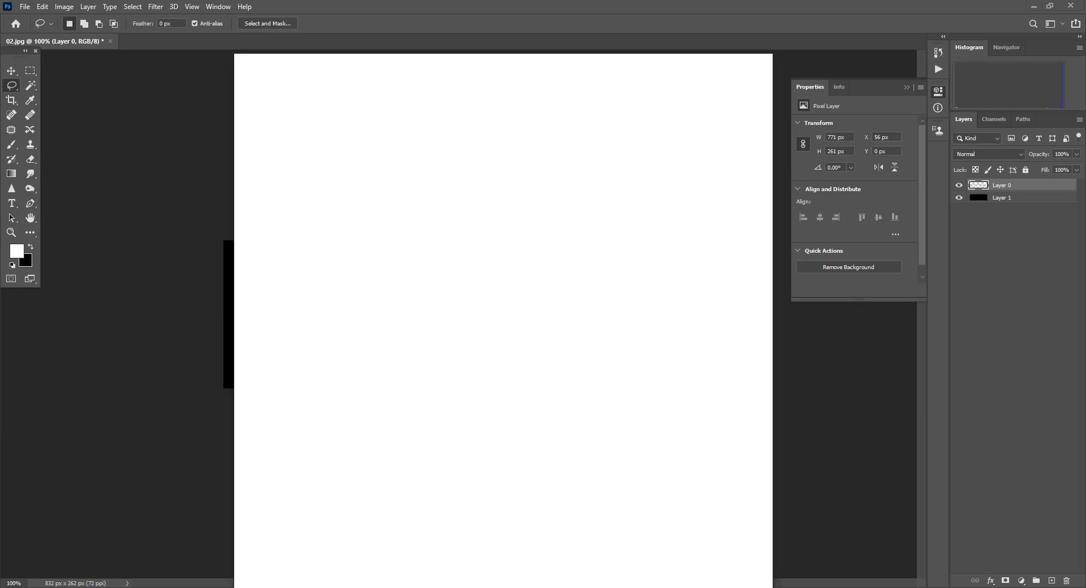
Maximise Chrome, search Google for 'bg remover', and open the remove.bg result
double_click(603, 62)
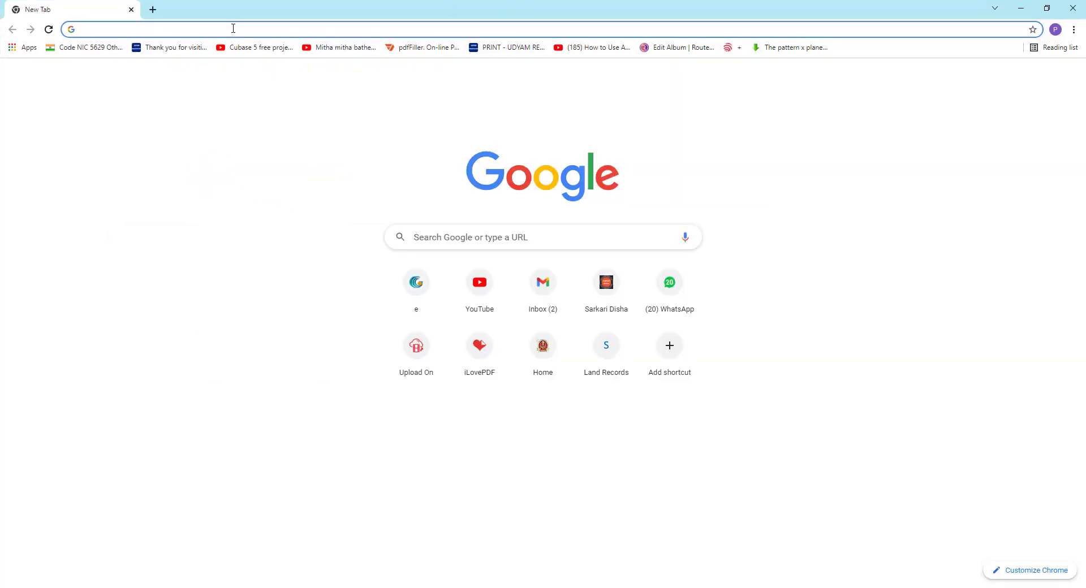
text(b)
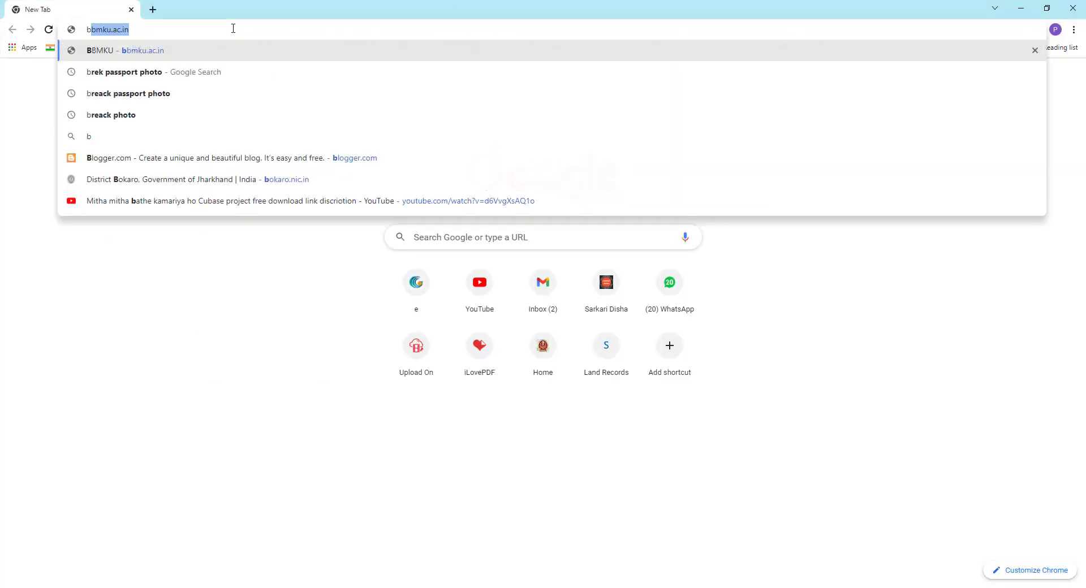
text(g)
key(Down)
key(Return)
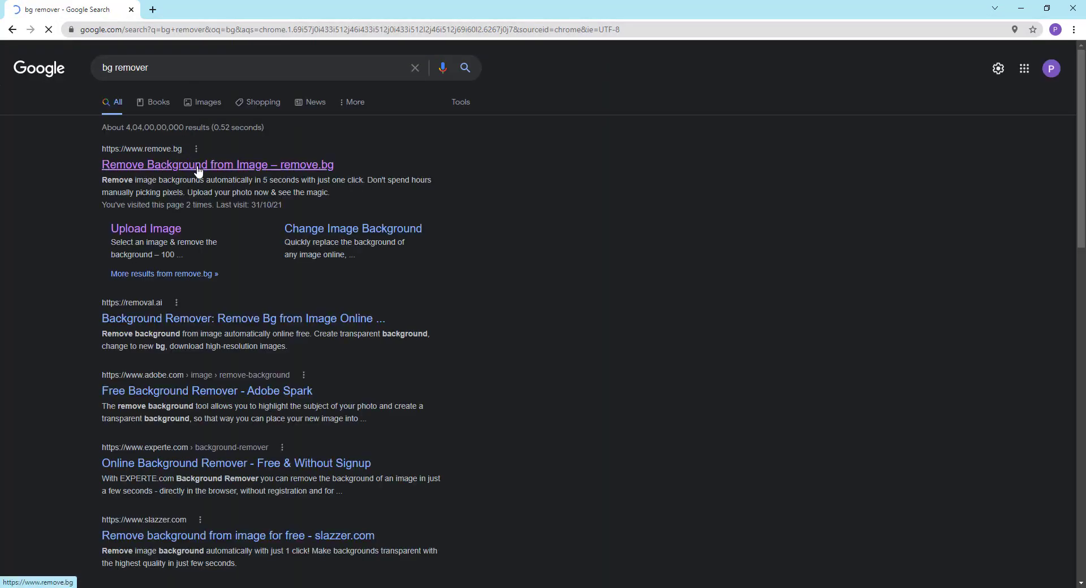
click(198, 170)
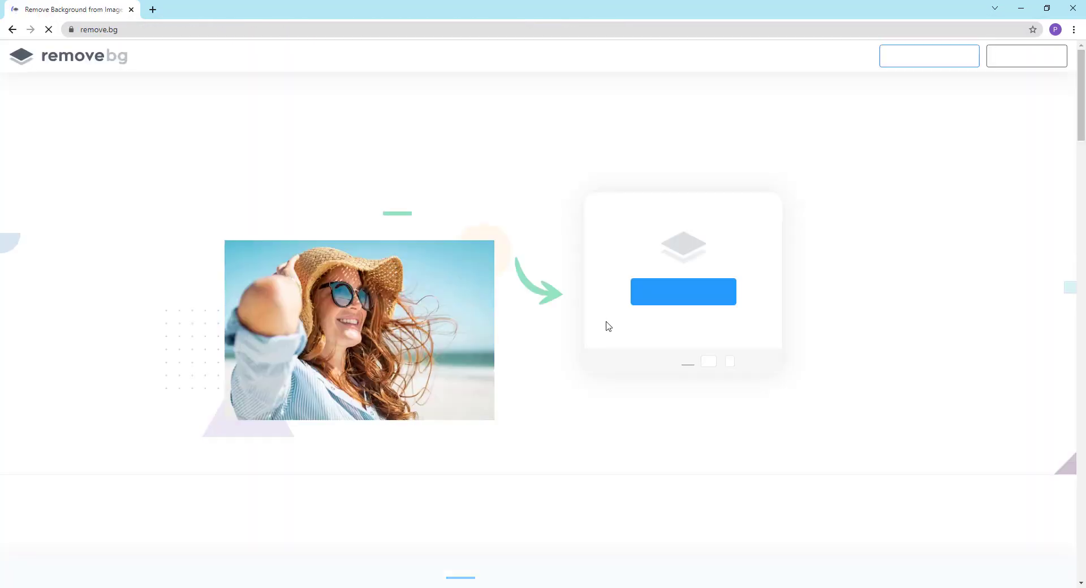
Upload 02.jpg from the 'new video' folder to remove.bg for background removal
click(658, 292)
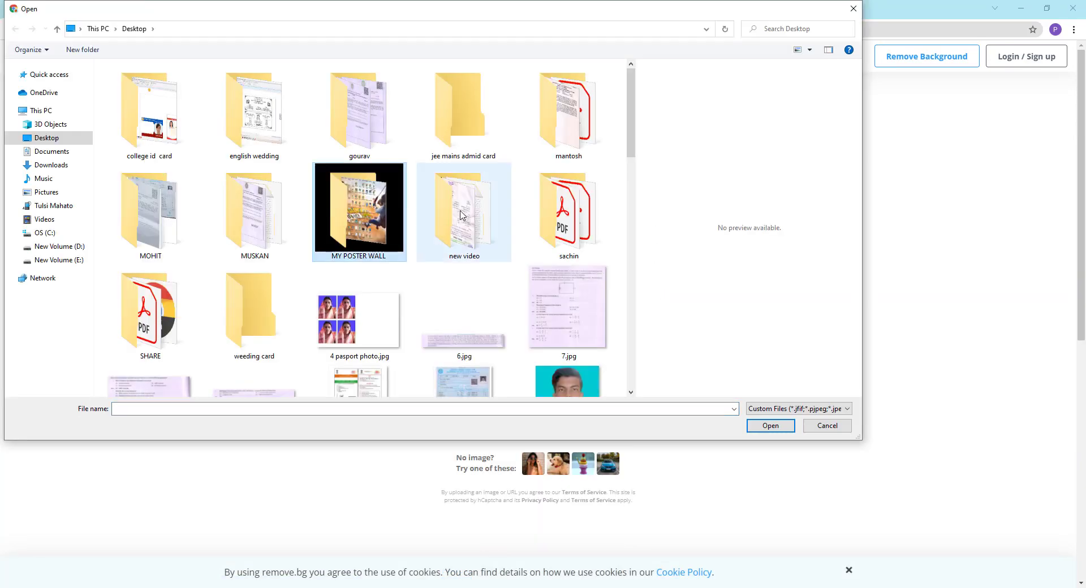
double_click(440, 206)
click(150, 106)
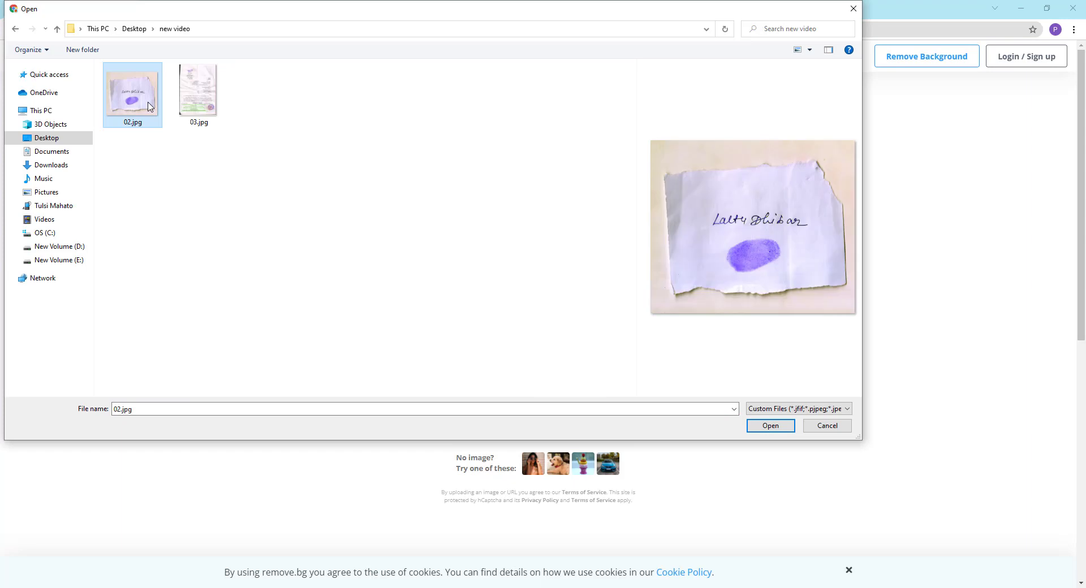
double_click(151, 106)
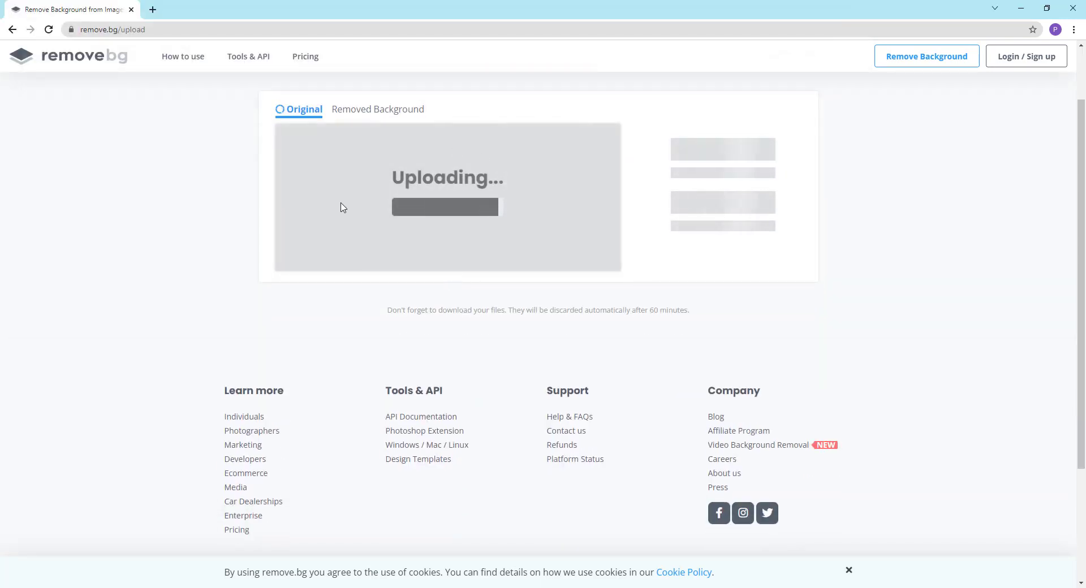
Open and close the cutout editor on the result, then dismiss the 02.jpg result
click(567, 137)
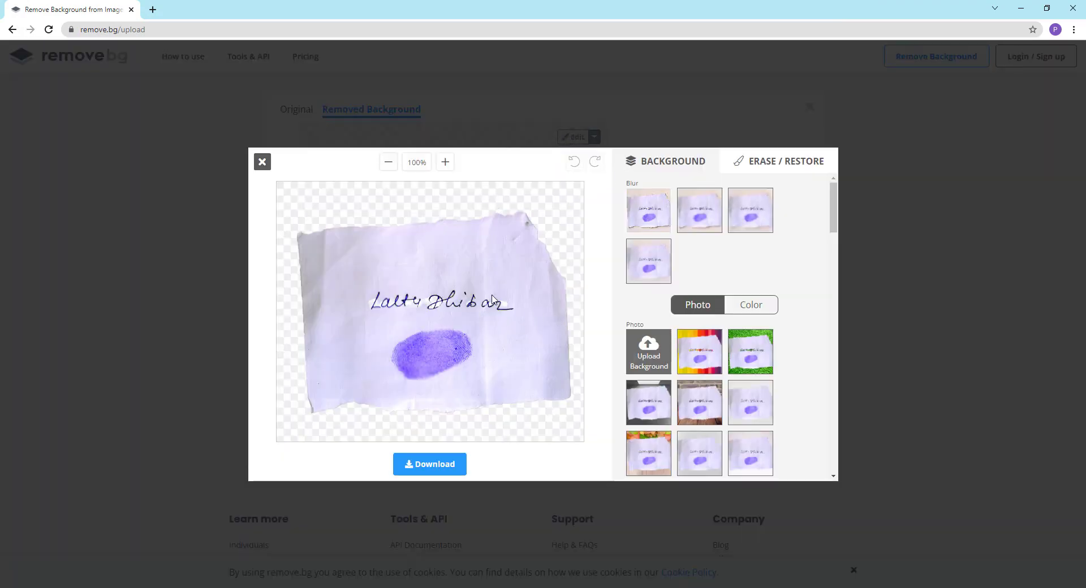
key(Escape)
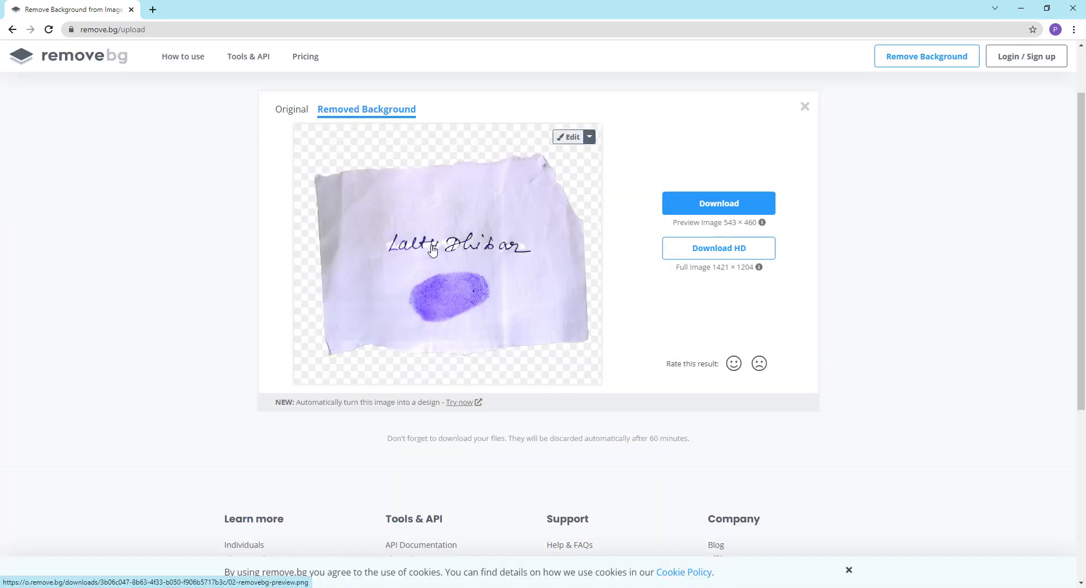
click(568, 137)
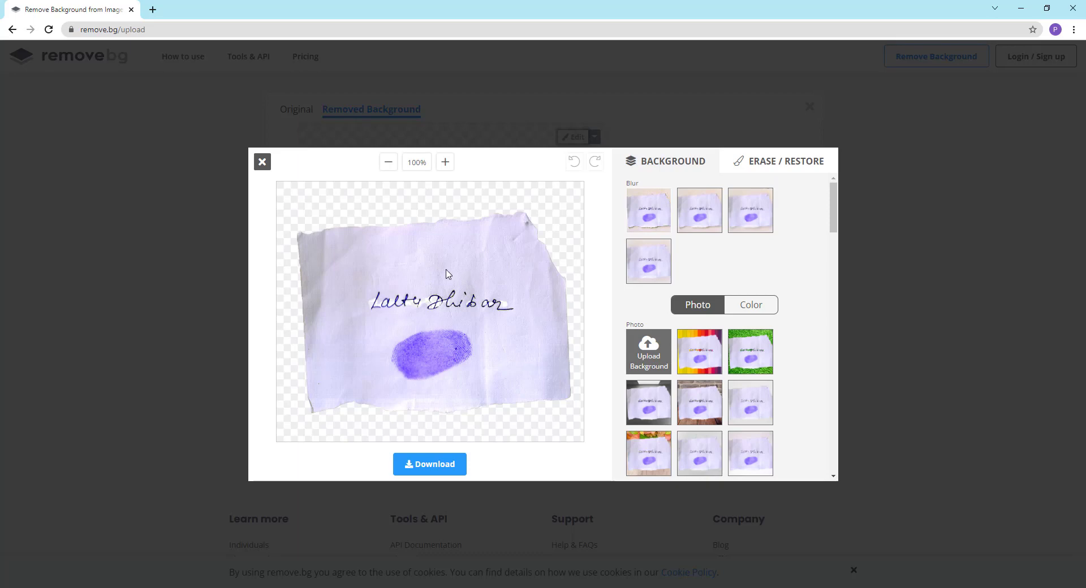
click(262, 163)
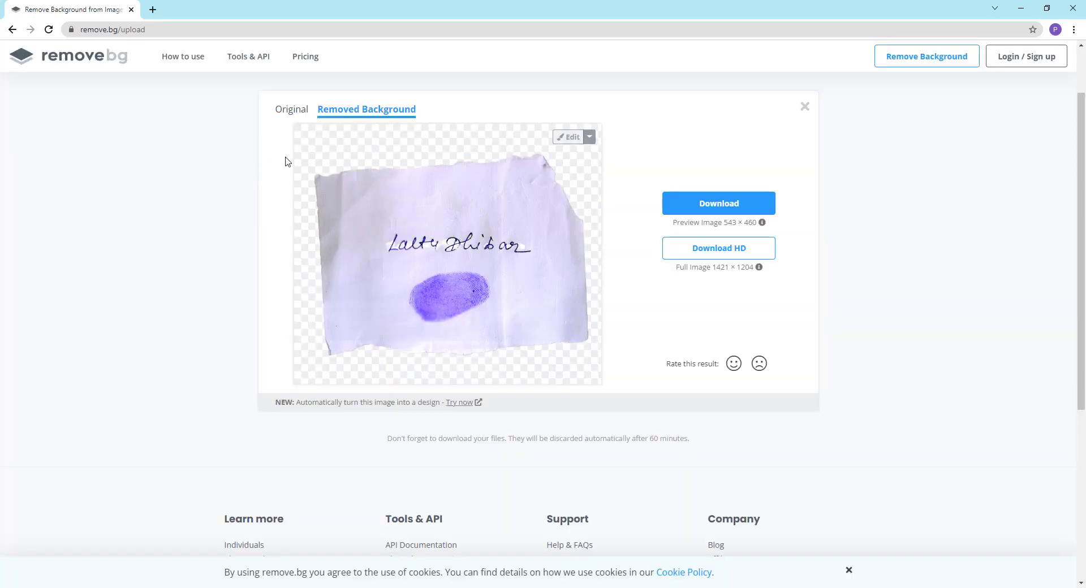
click(806, 108)
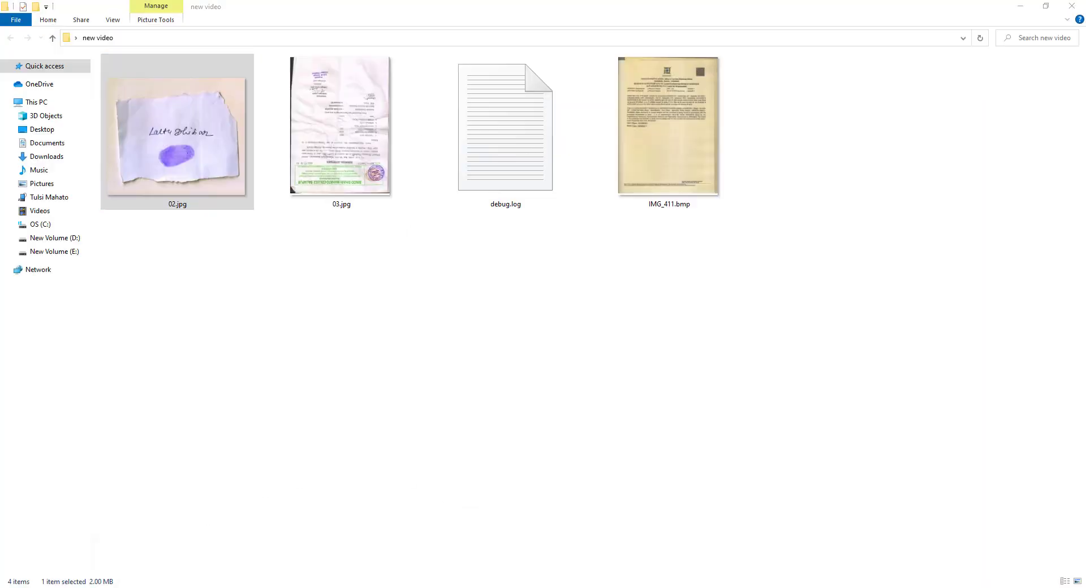
Open 02.jpg in Paint and crop it to the signature, 764 × 219 px
right_click(171, 114)
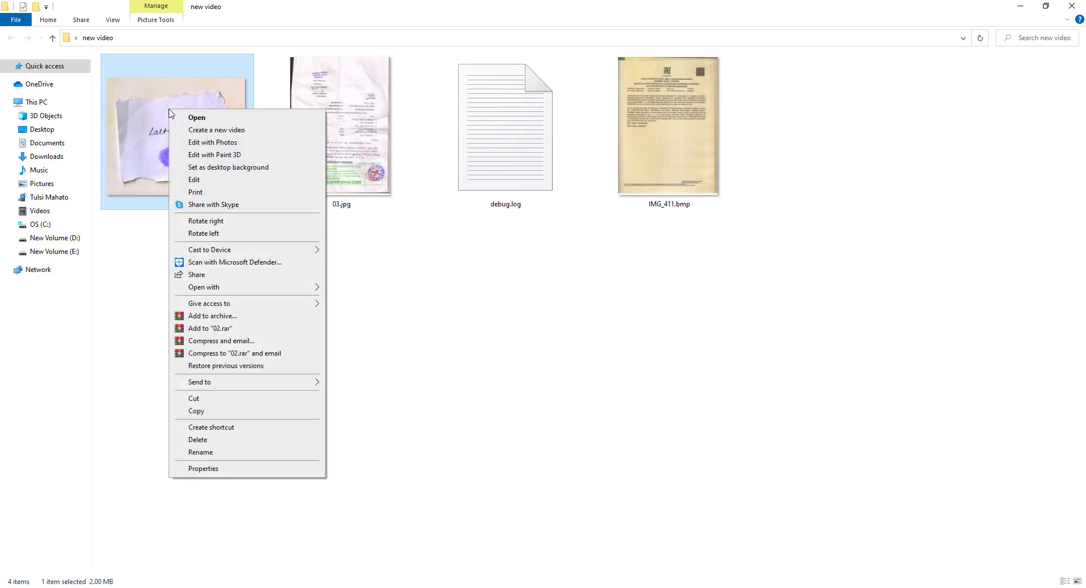
click(202, 180)
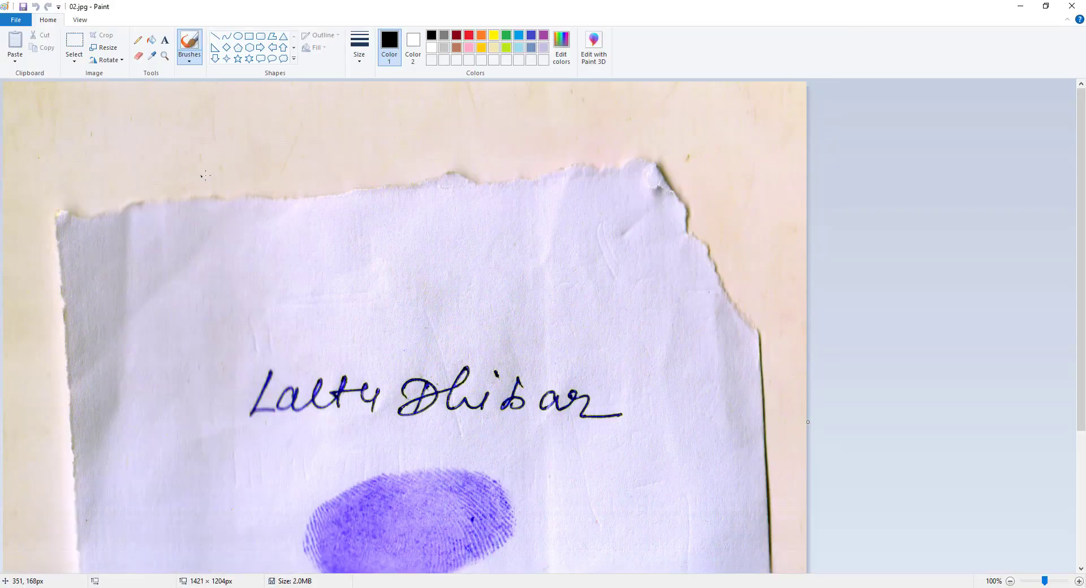
scroll(285, 211, down, 5)
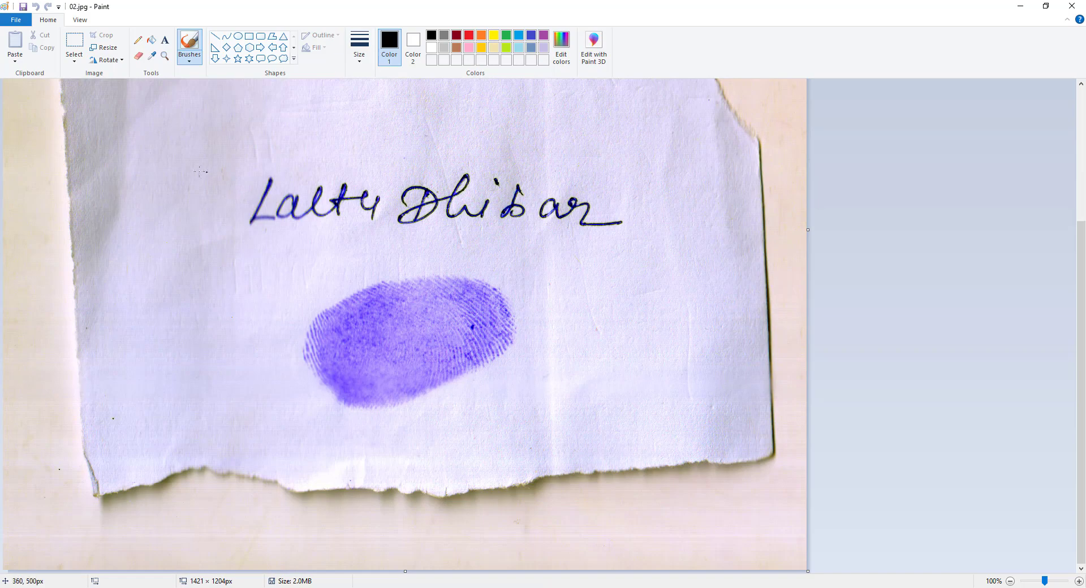
click(74, 40)
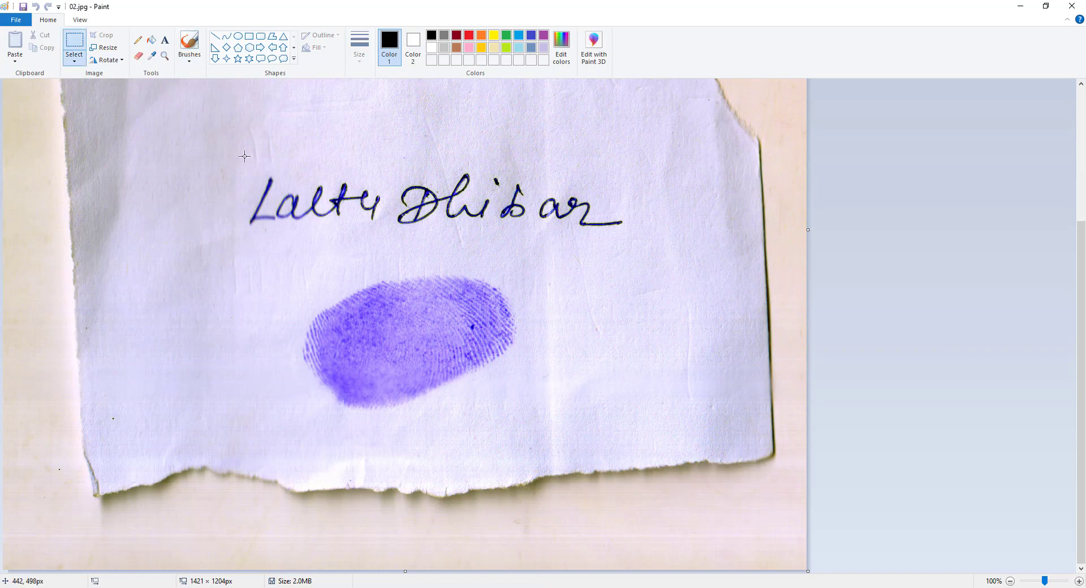
mouse_move(226, 137)
mouse_down()
mouse_move(244, 226)
mouse_move(658, 261)
mouse_up()
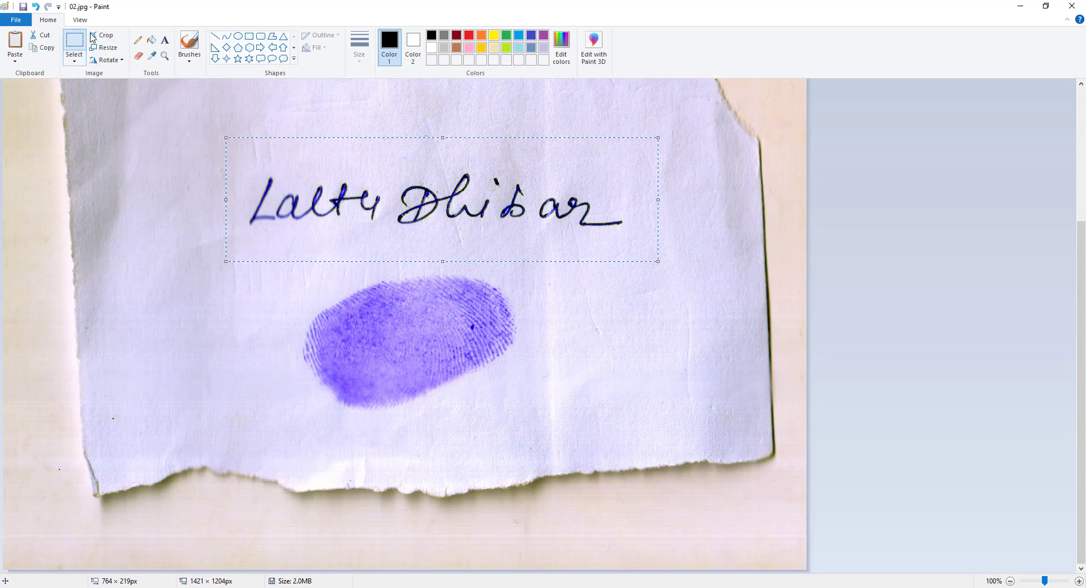
click(100, 35)
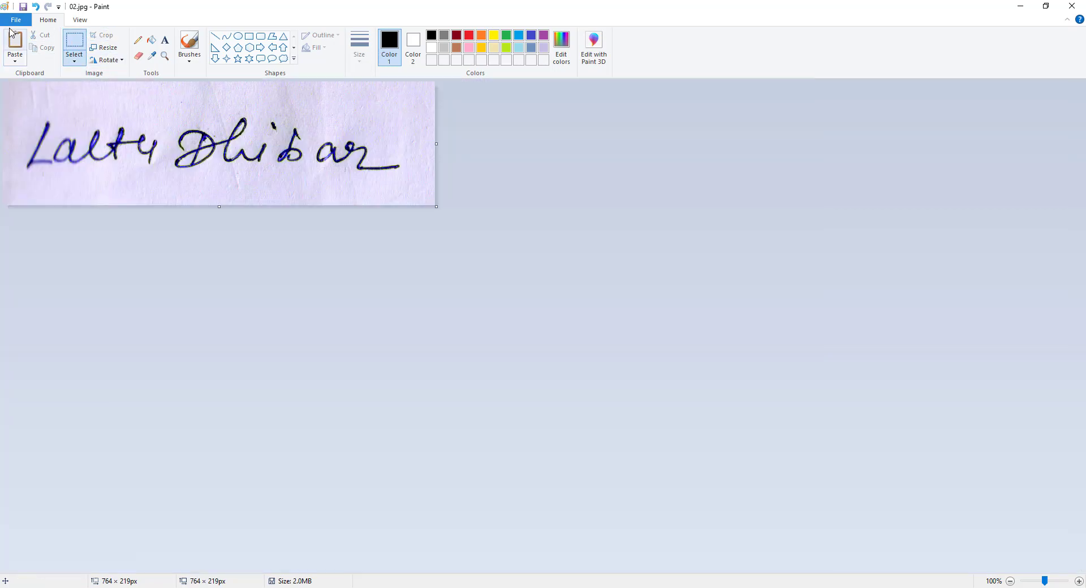
Save the cropped image as a JPEG picture named 555555.jpg
click(13, 21)
mouse_move(36, 114)
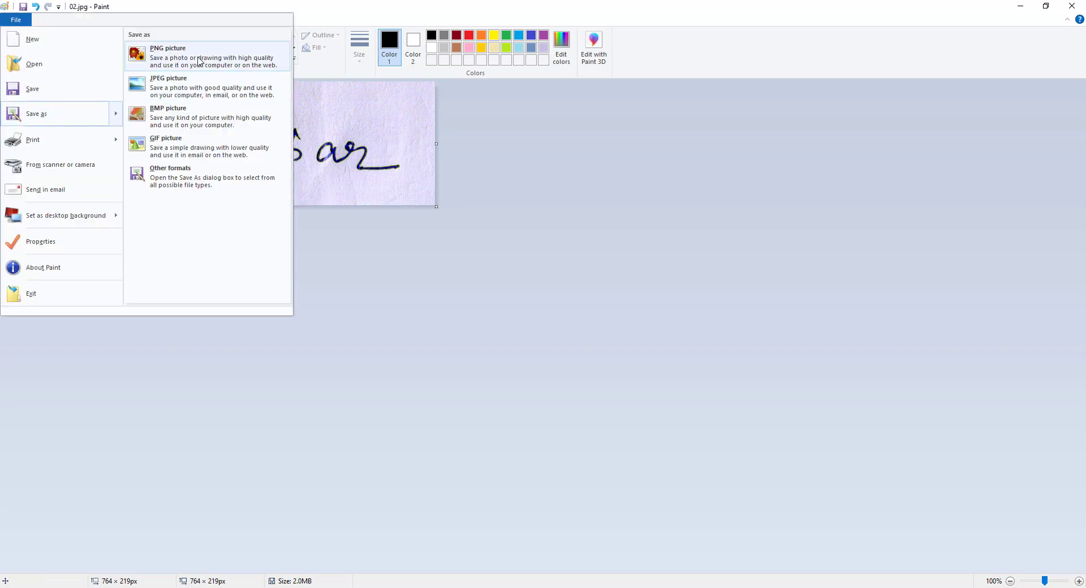
click(200, 80)
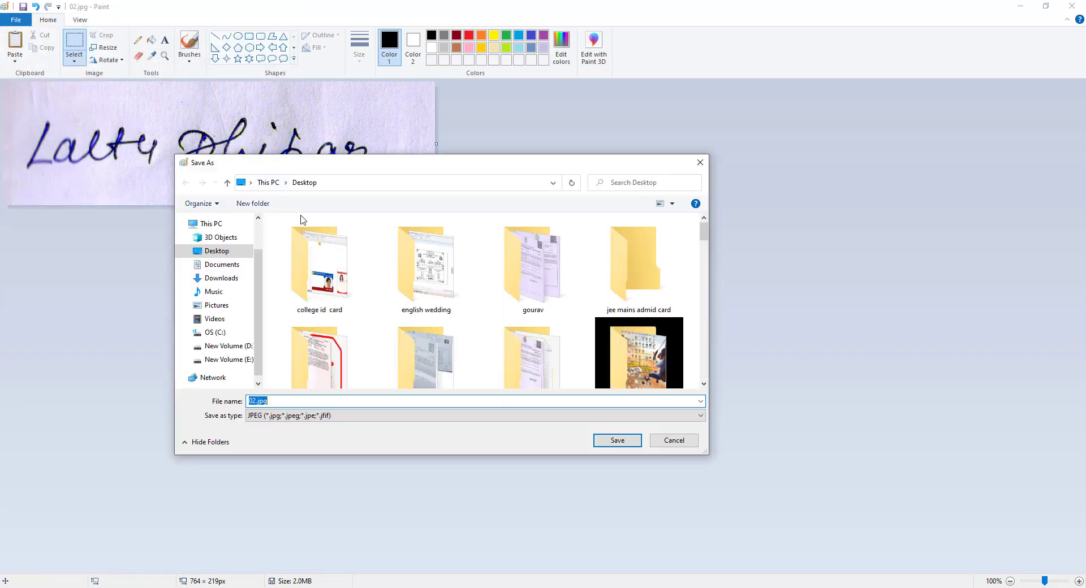
text(555555)
key(Return)
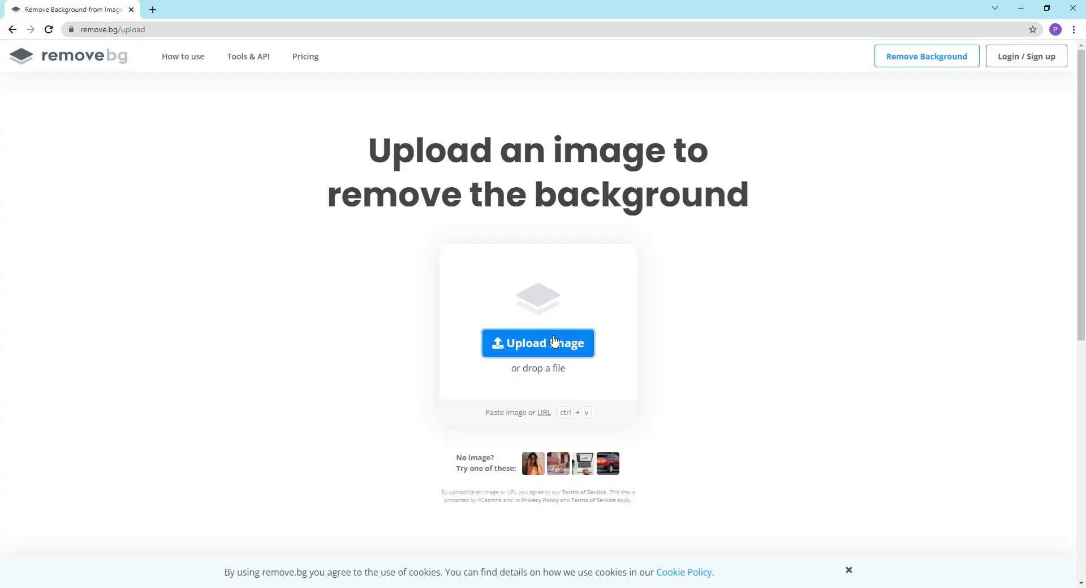
Upload Desktop\555555.jpg to remove.bg and download the transparent signature PNG
click(555, 341)
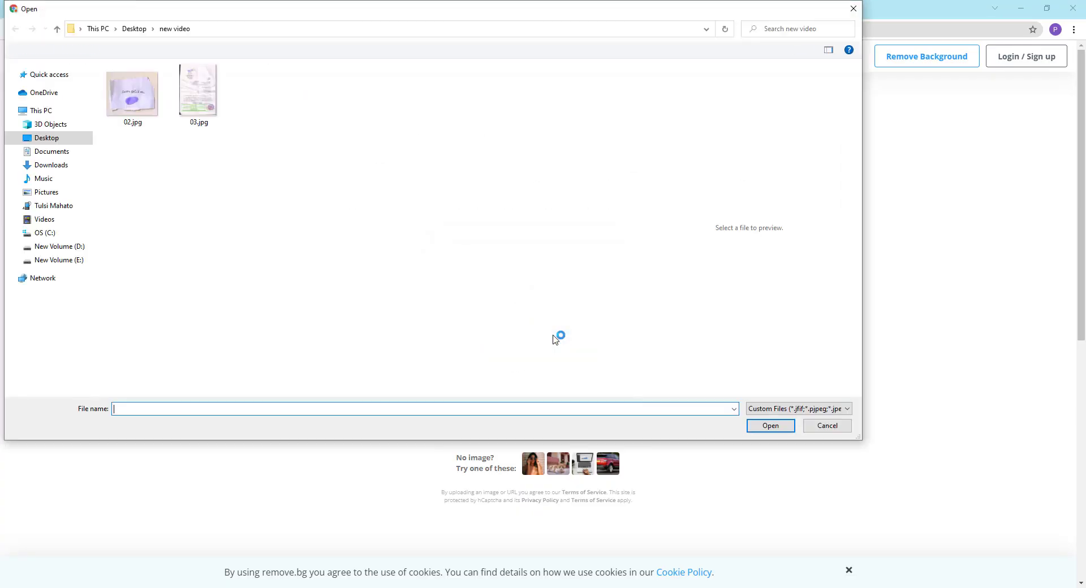
click(51, 138)
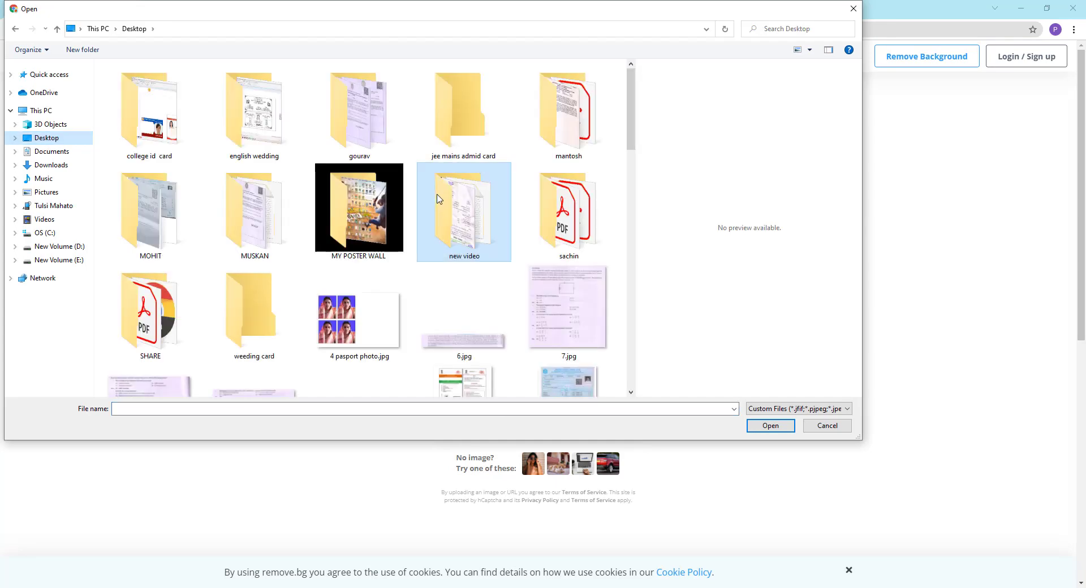
key(5)
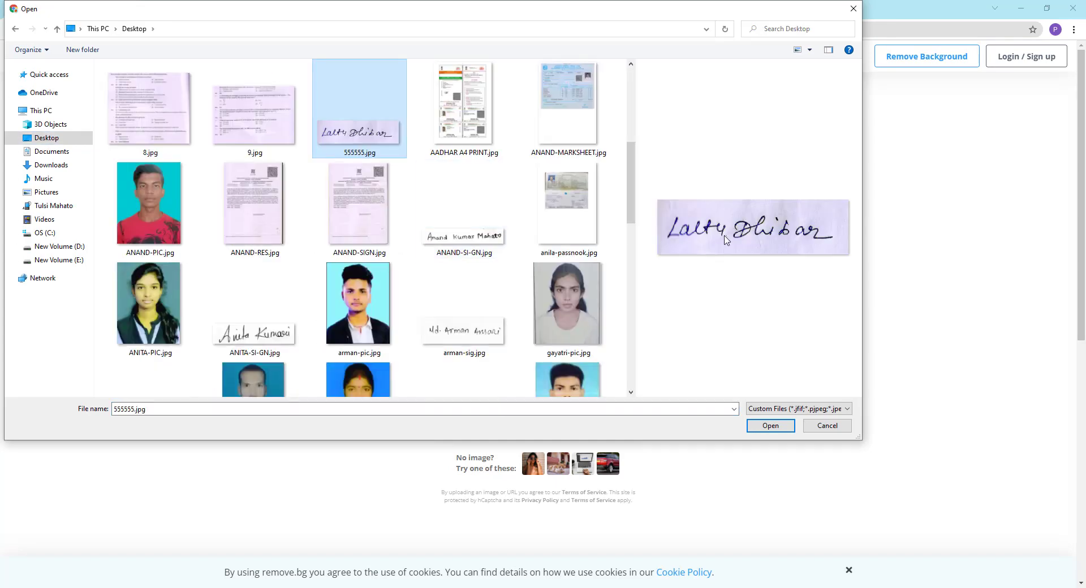
click(789, 423)
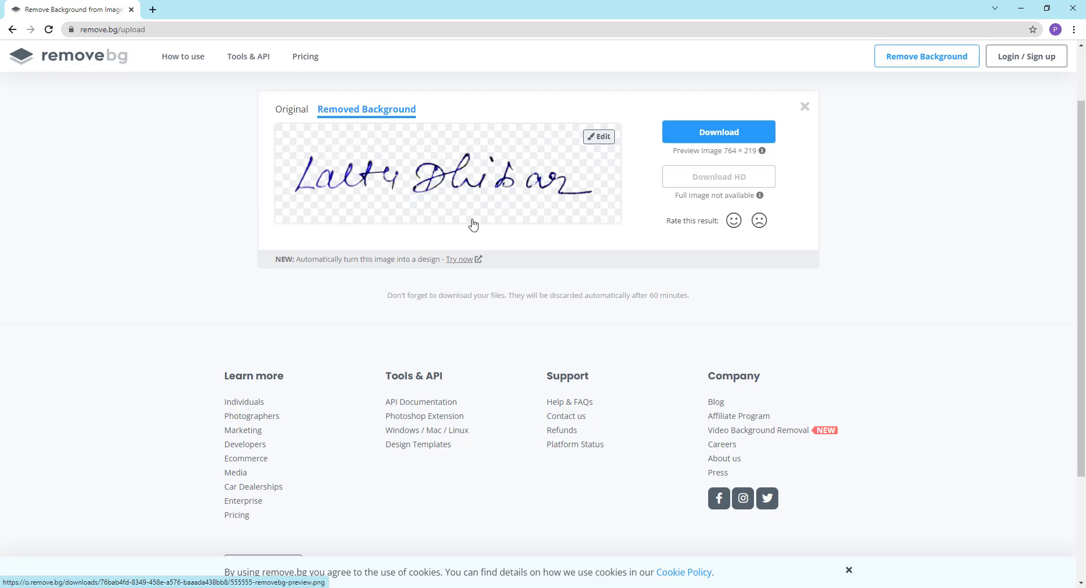
click(719, 135)
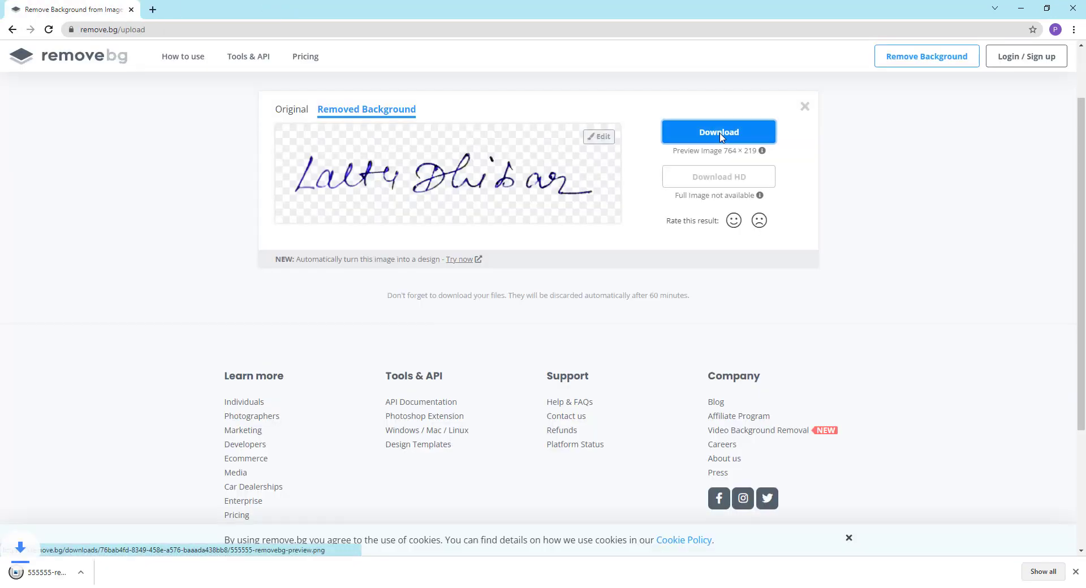
Place the downloaded PNG into the document above the cleaned signature
mouse_move(62, 572)
mouse_down()
mouse_move(331, 529)
mouse_move(334, 585)
mouse_up()
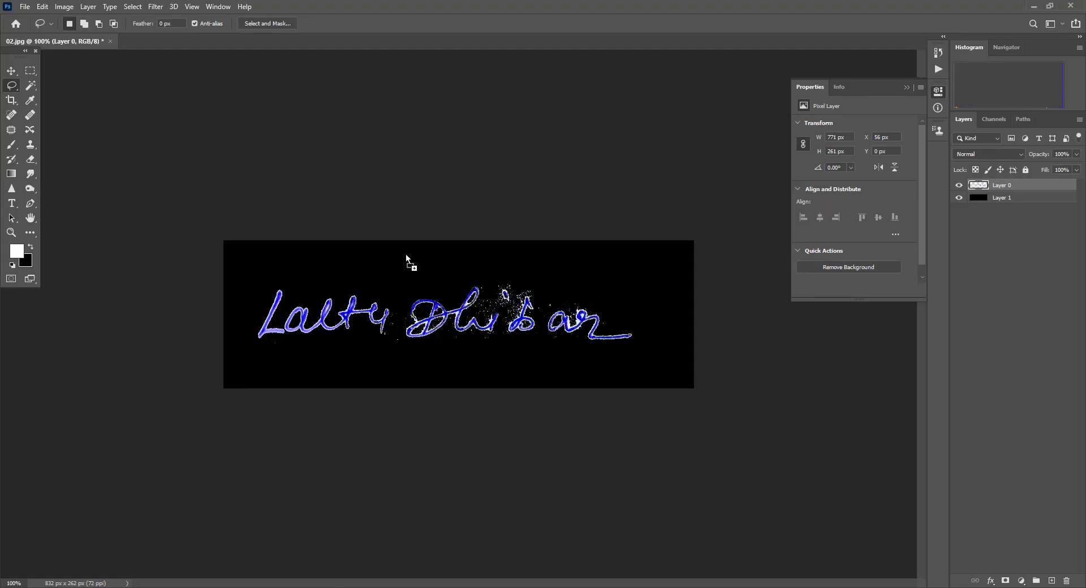
drag(411, 259, 412, 259)
drag(509, 319, 508, 278)
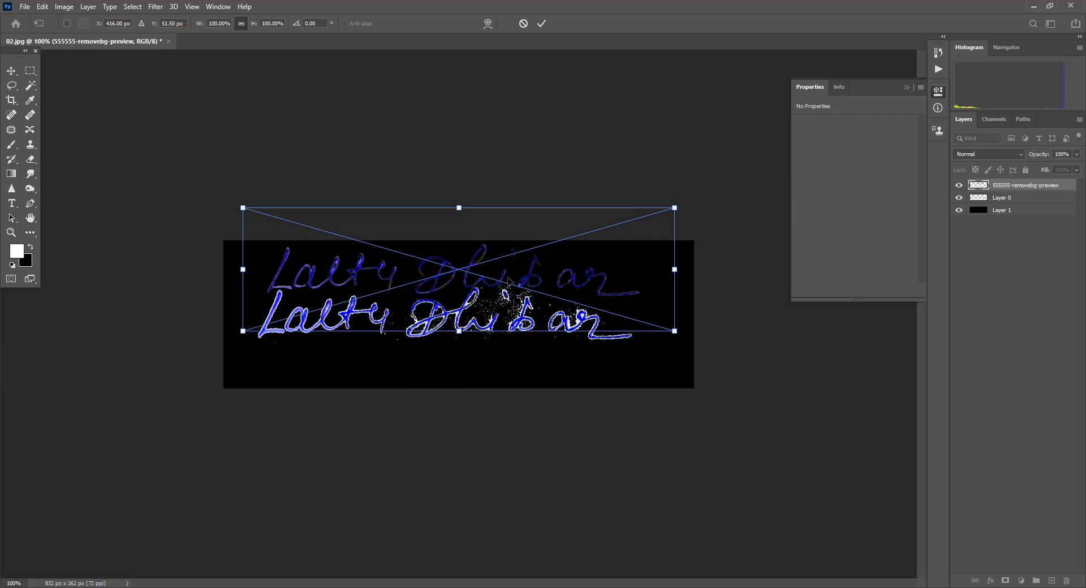
key(Return)
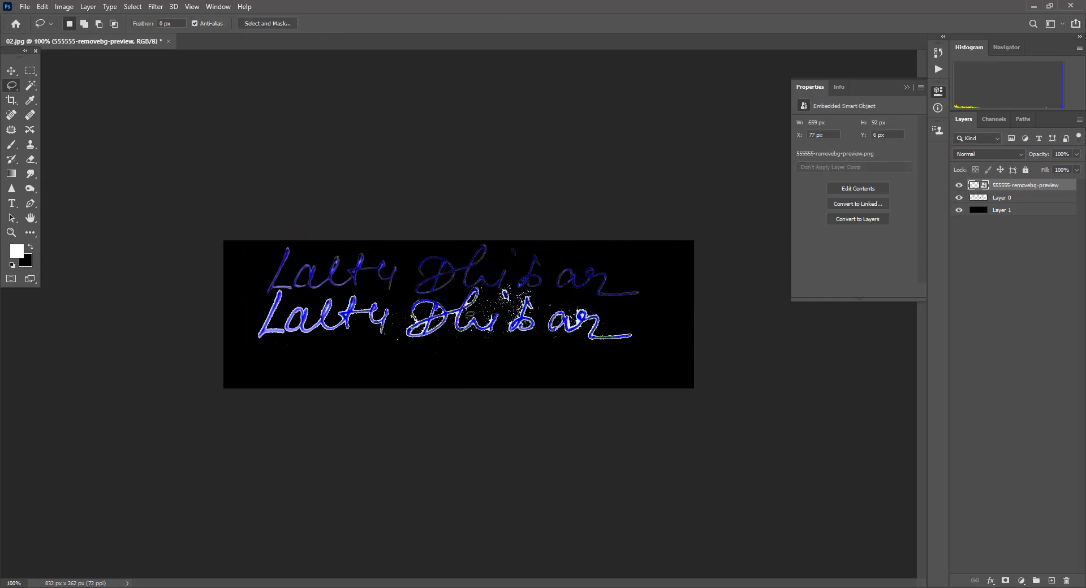
Reposition both signatures and push the black background layer off the canvas
key(v)
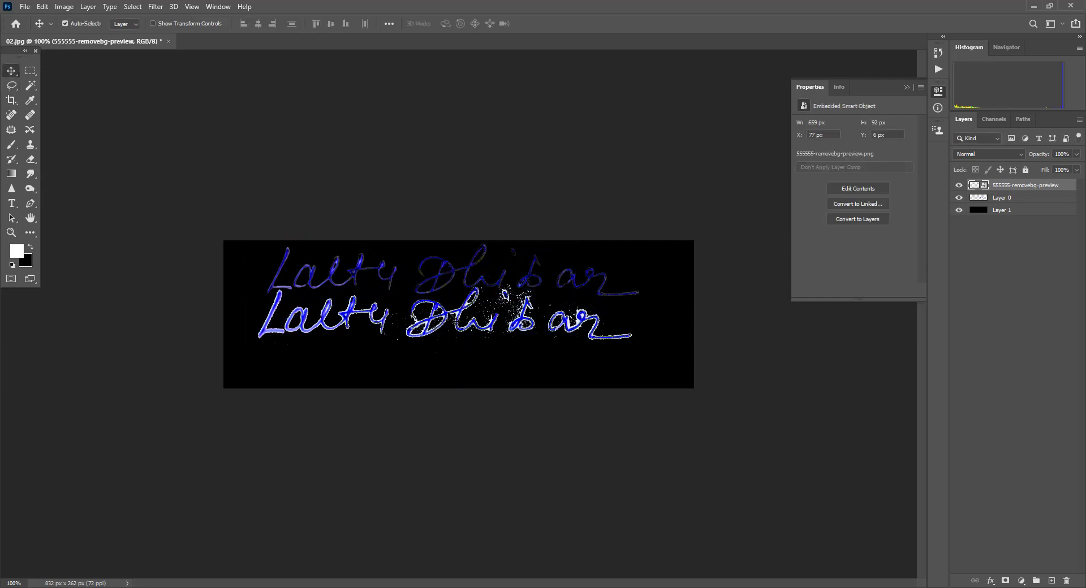
drag(452, 319, 447, 342)
drag(465, 268, 467, 286)
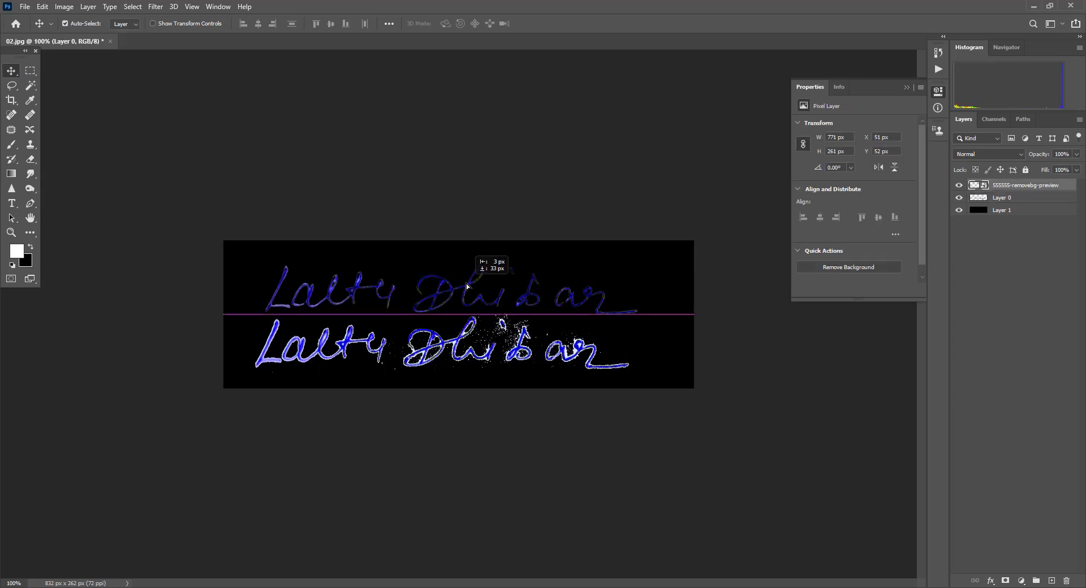
click(500, 319)
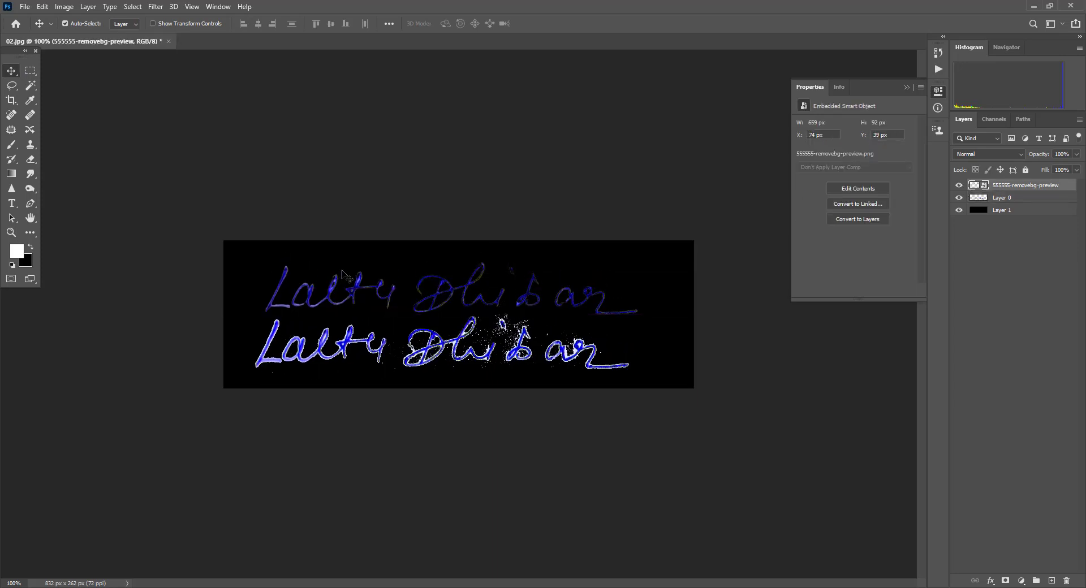
drag(497, 323, 499, 318)
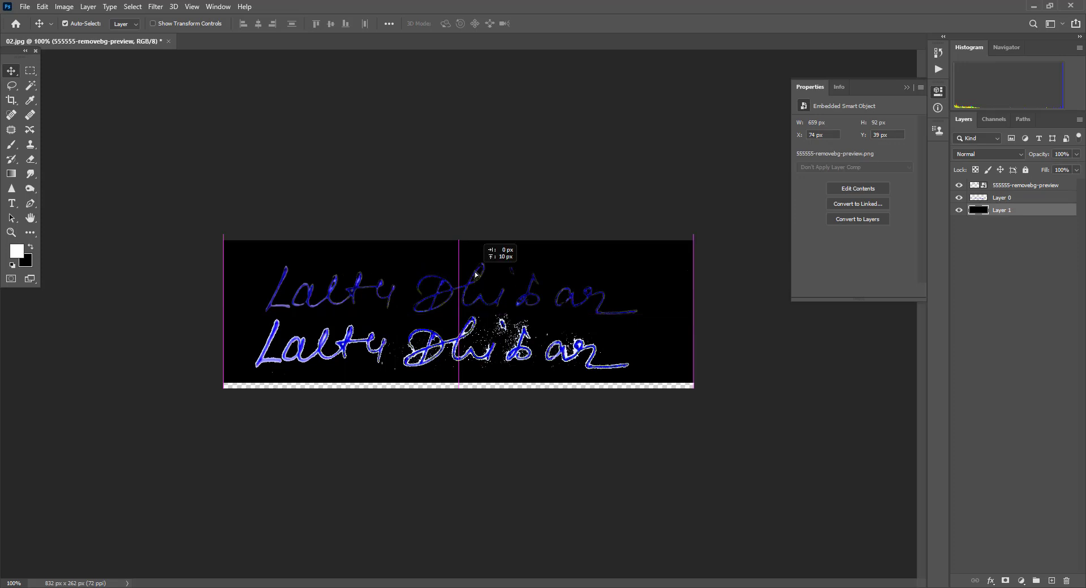
drag(661, 316, 154, 309)
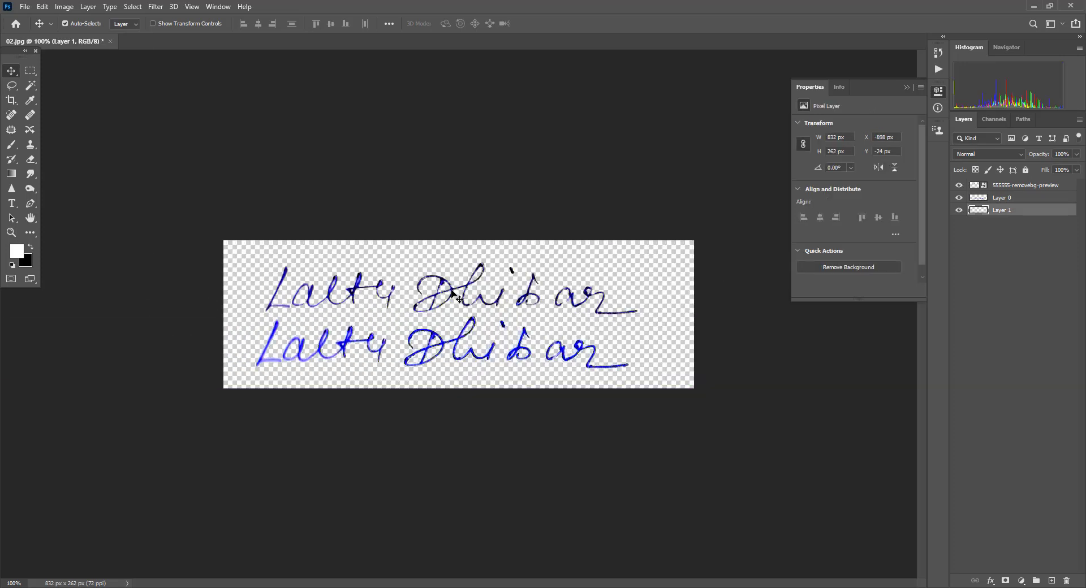
drag(458, 298, 456, 285)
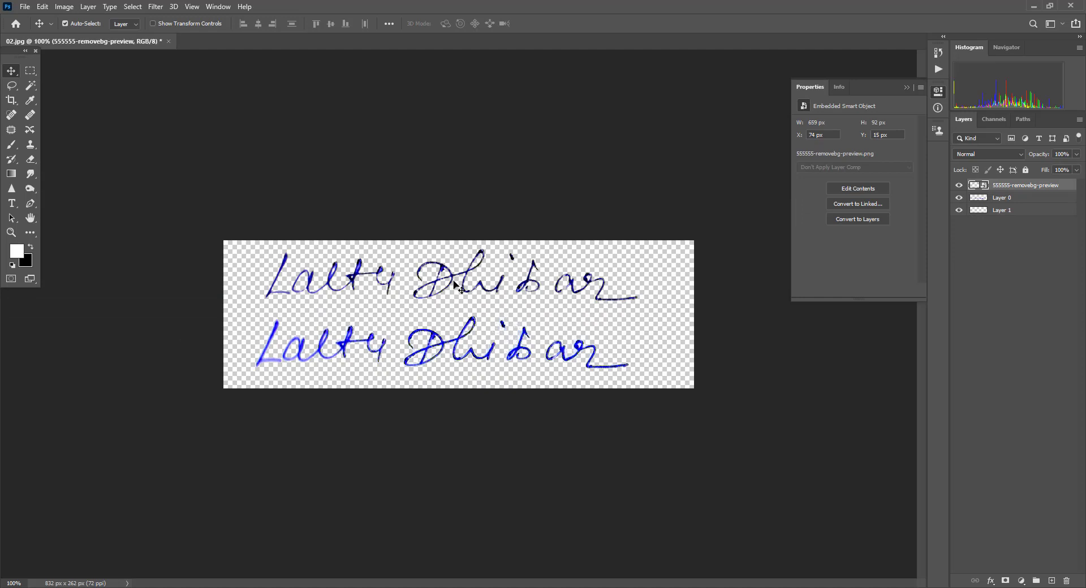